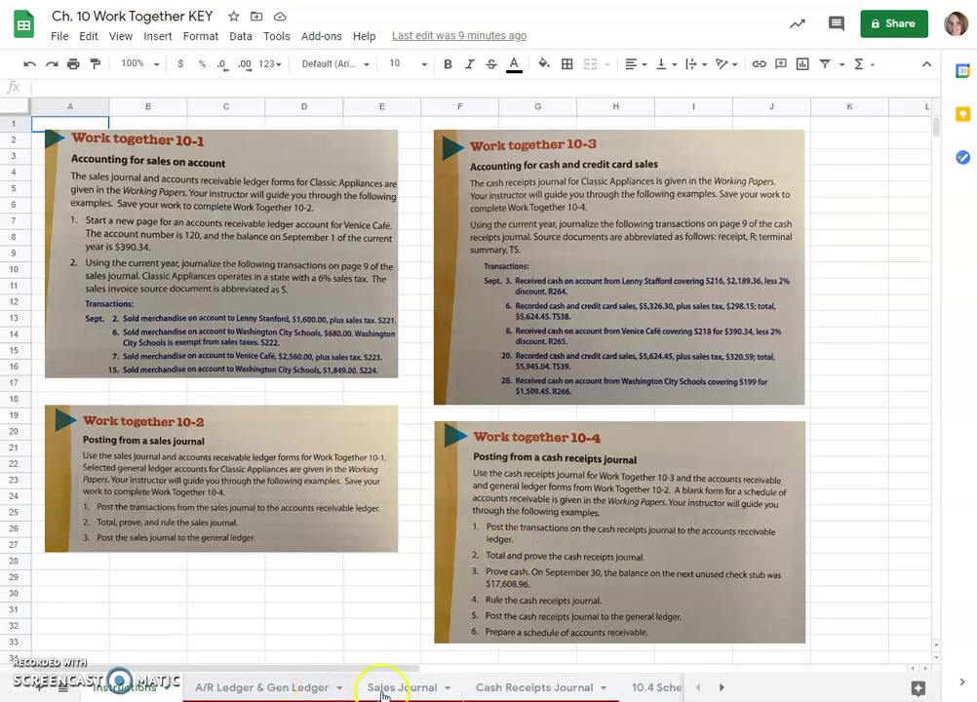
- Bring up the A/R Ledger & Gen Ledger sheet, scrolled to its top-left corner
click(518, 688)
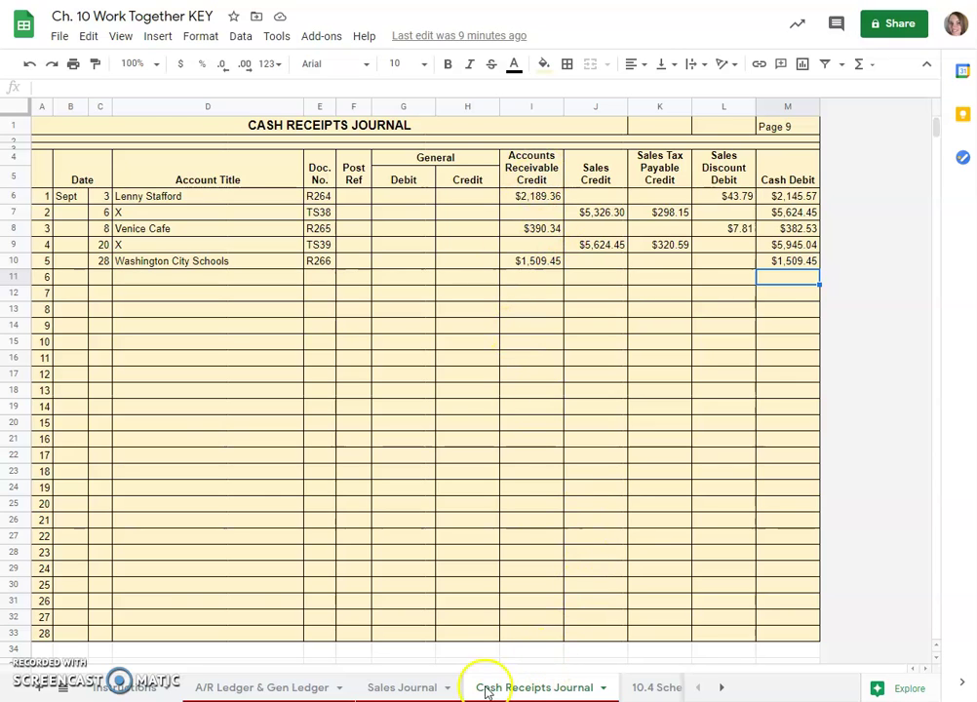
click(282, 689)
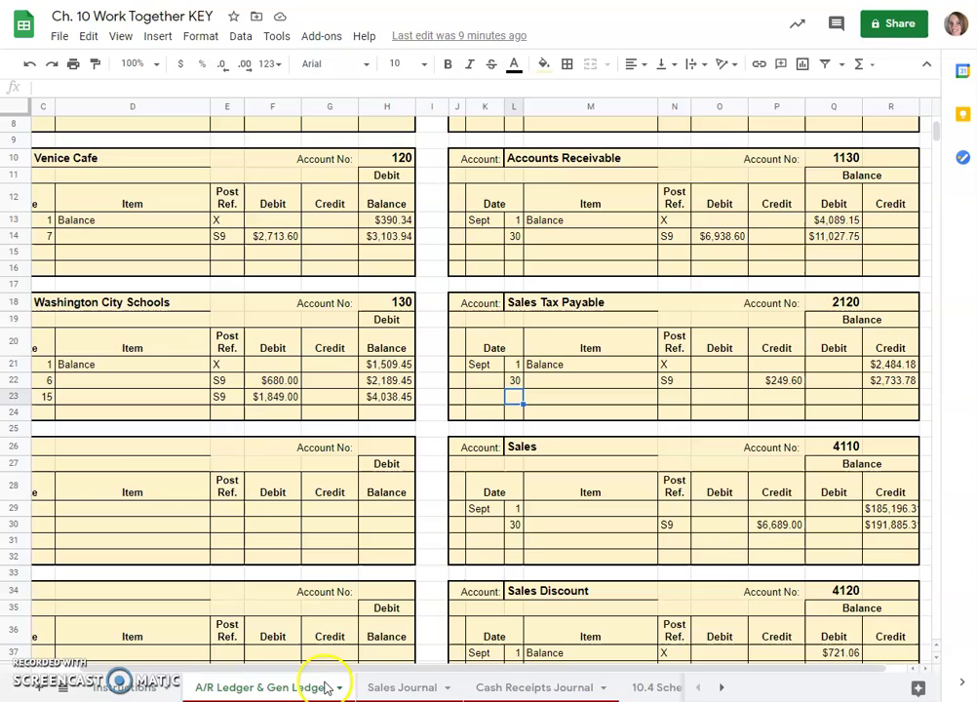
scroll(453, 683, left, 1)
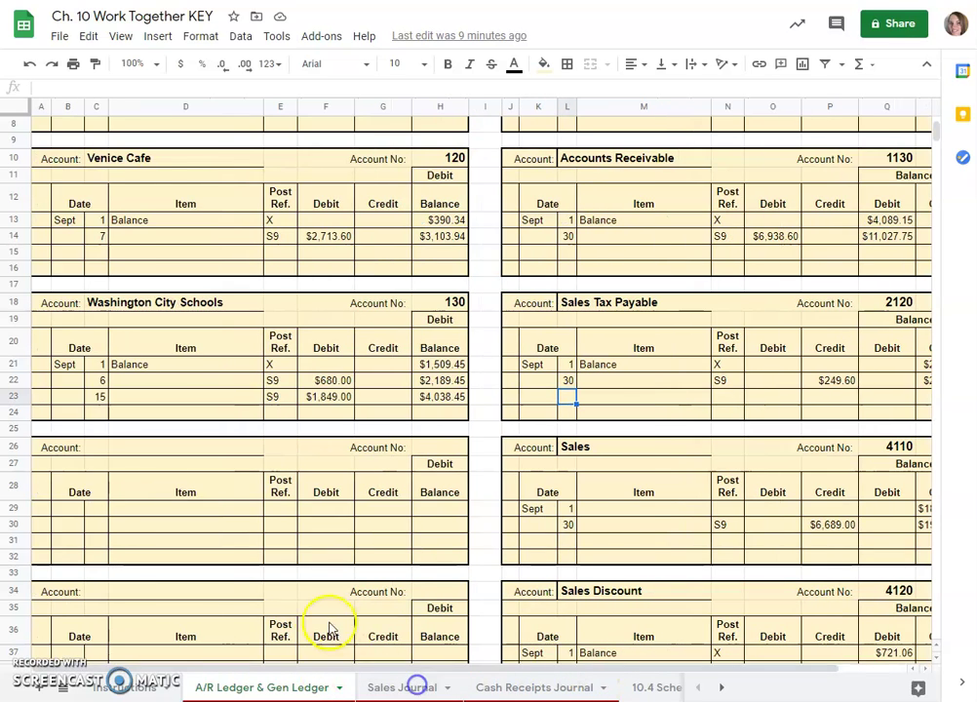
scroll(323, 625, up, 3)
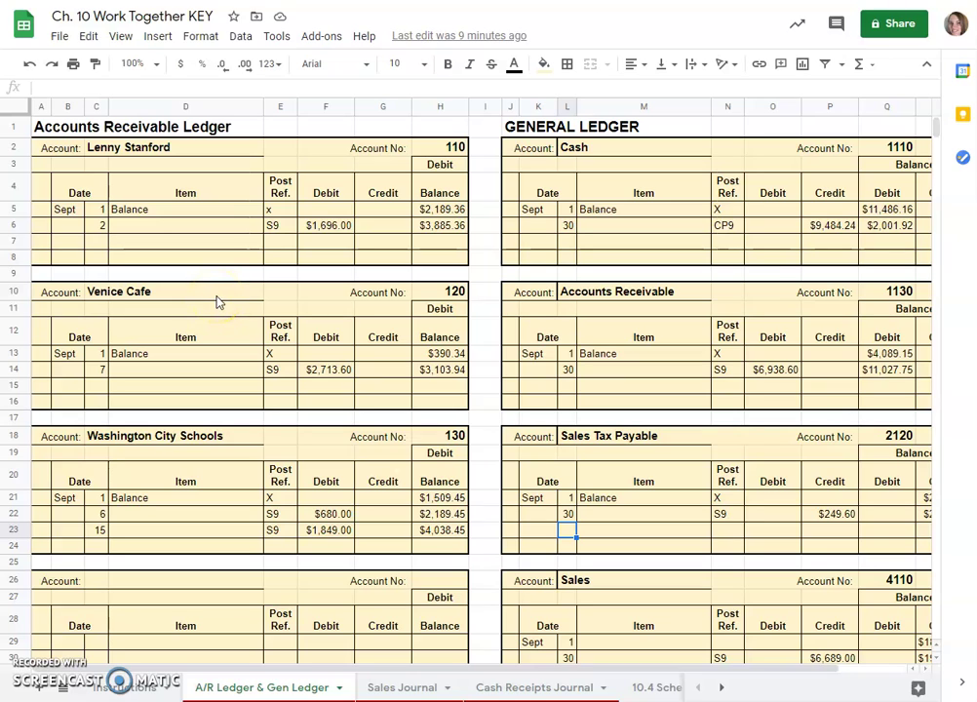
click(95, 241)
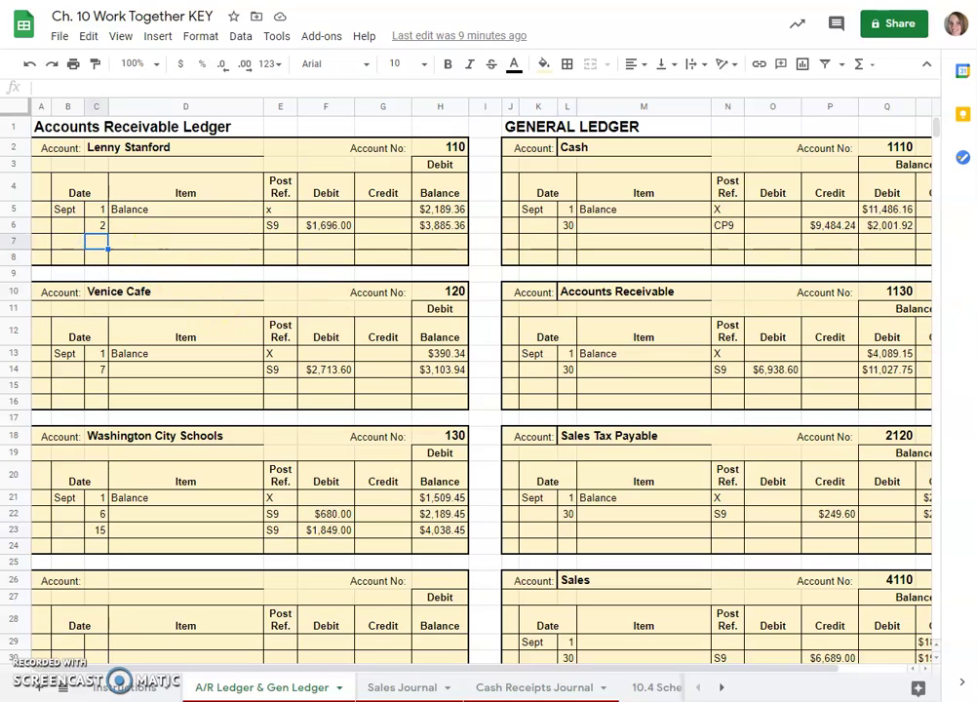
click(267, 241)
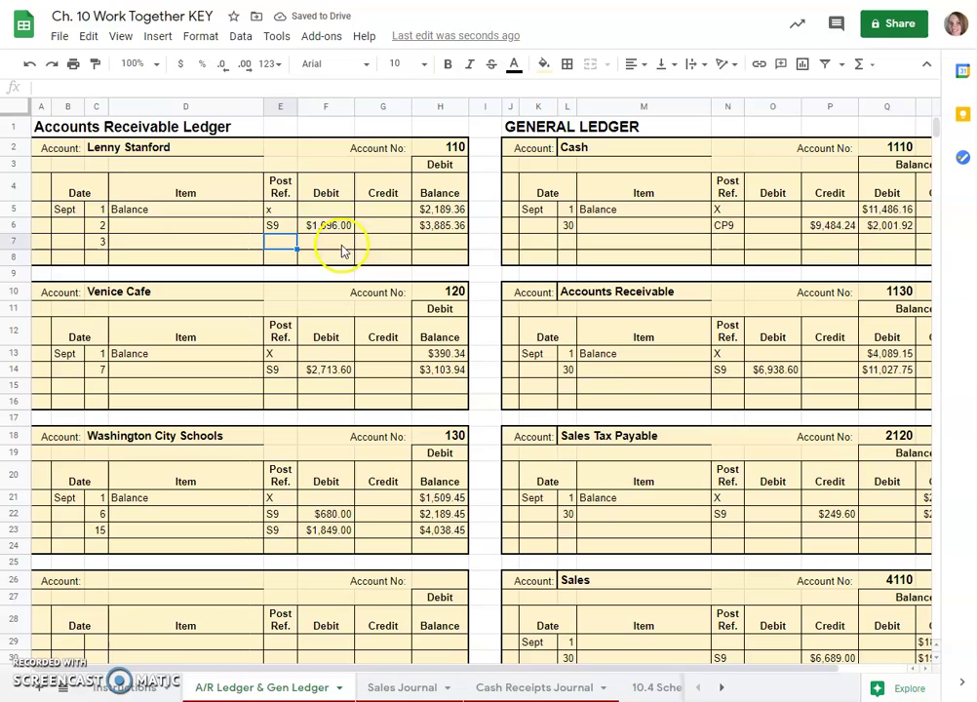
click(376, 245)
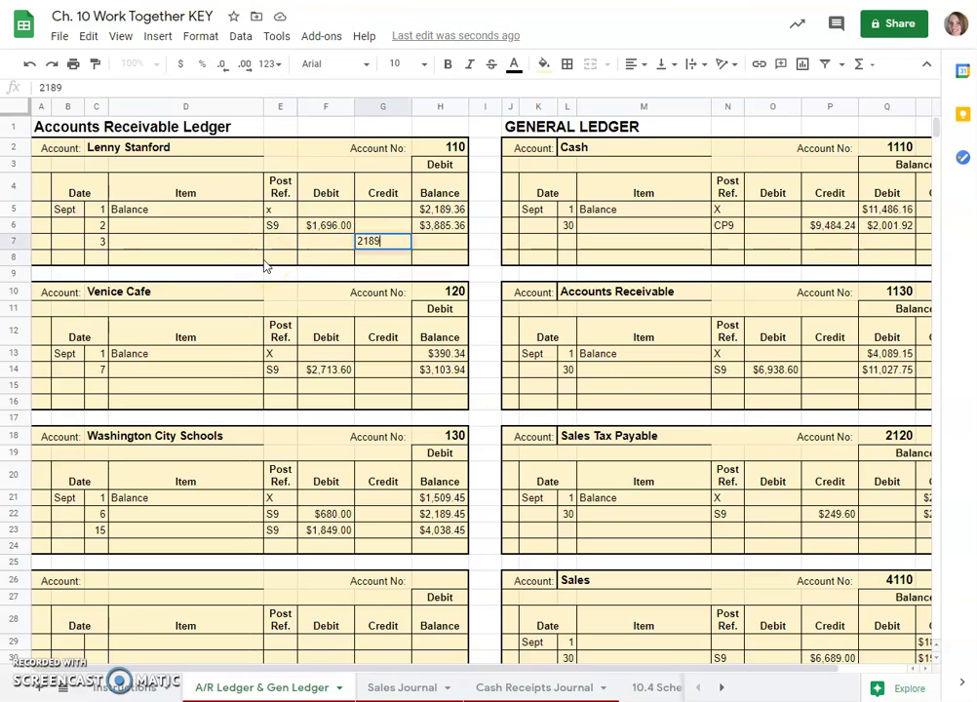
text(2,189.36)
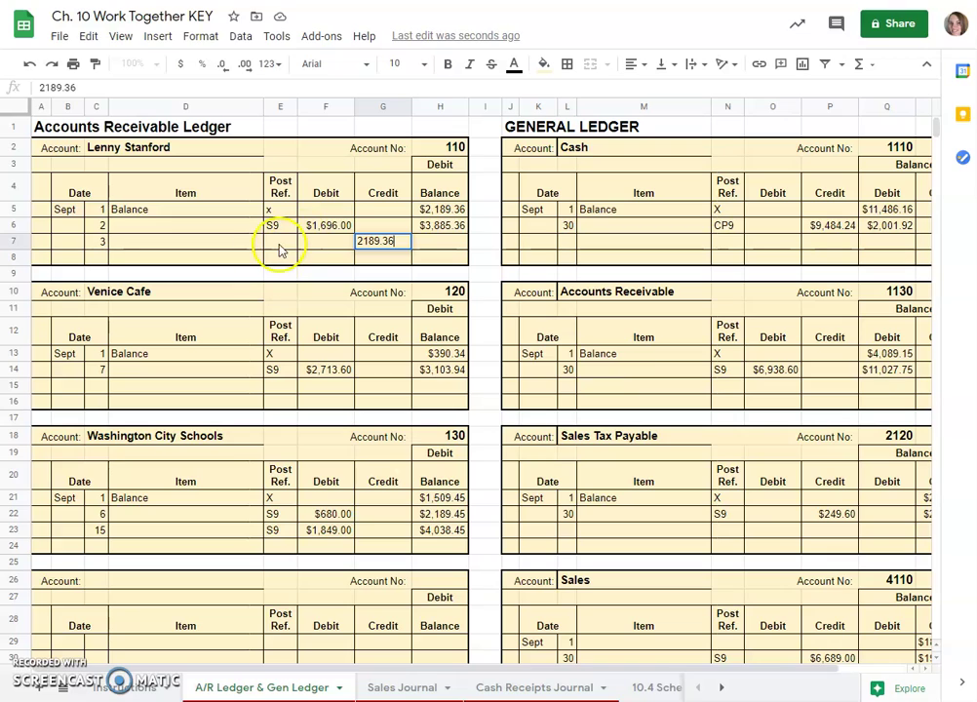
click(280, 248)
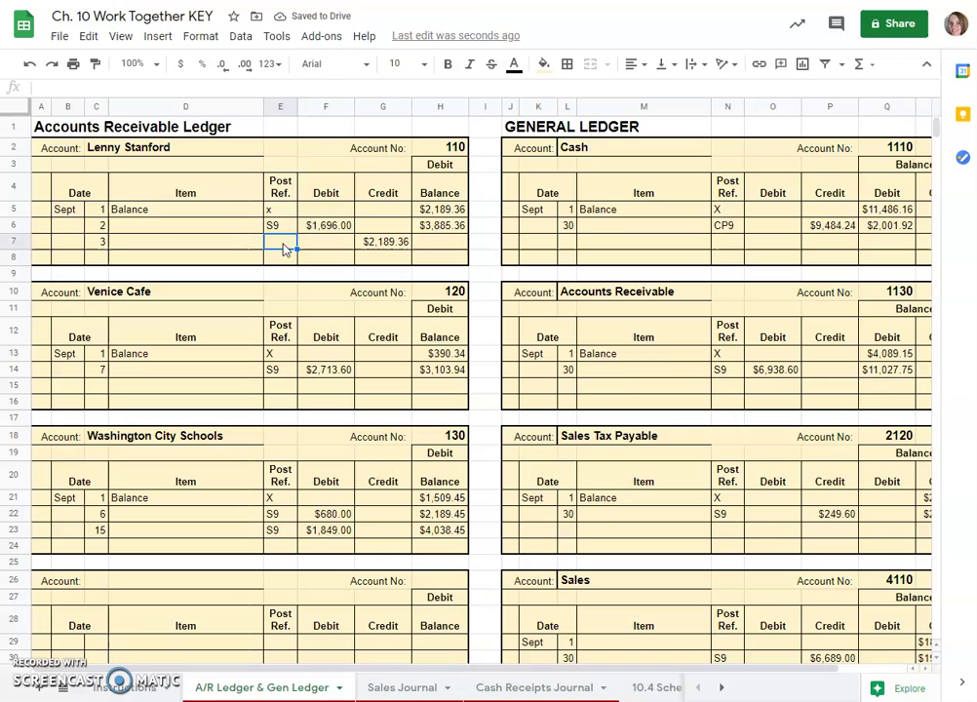
text(CR9)
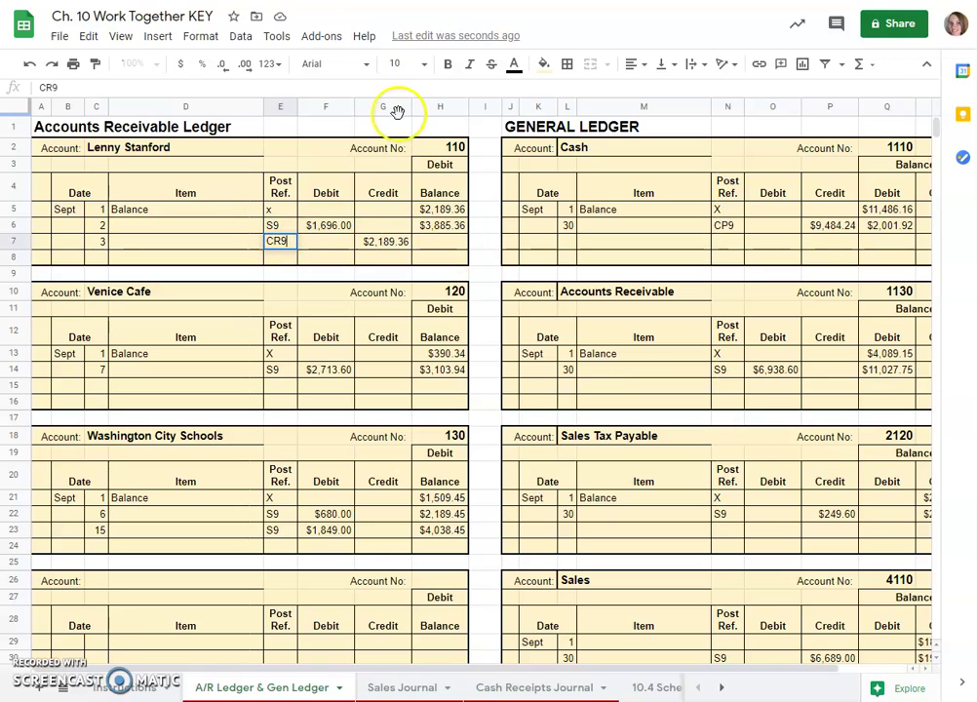
click(443, 248)
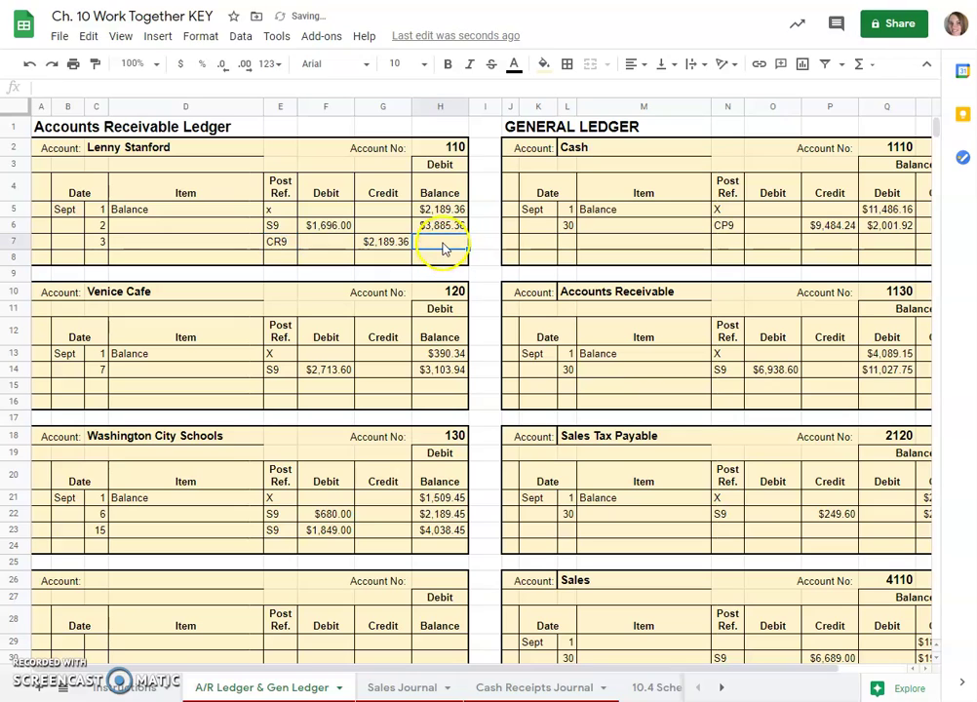
- Compute the new balance in H7 as =H6-G7, giving $1,696.00
text(=)
click(445, 227)
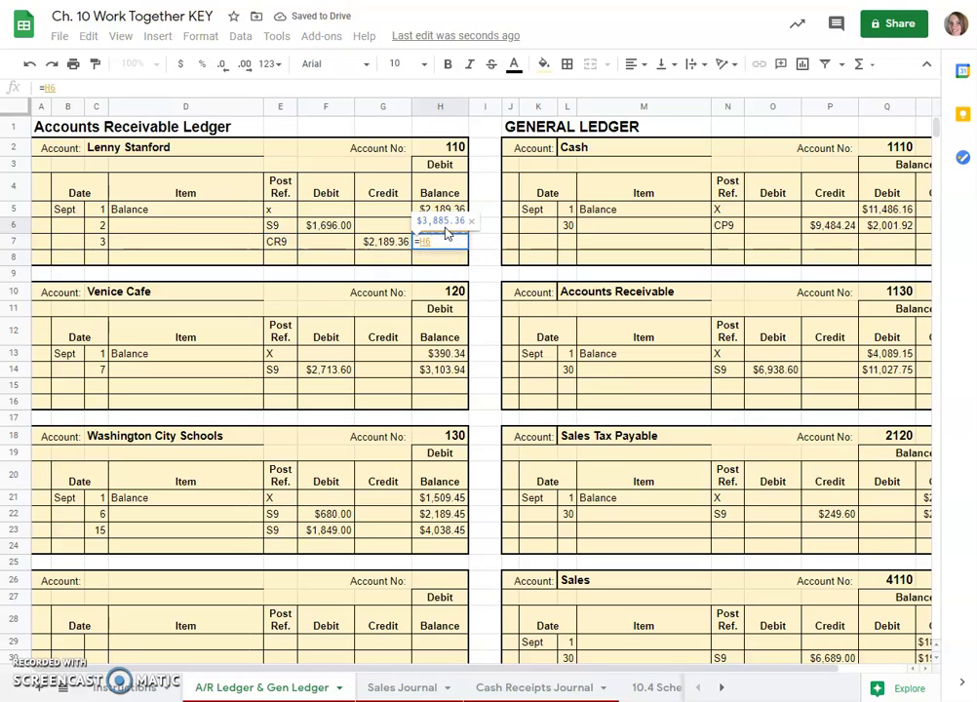
text(-)
click(386, 242)
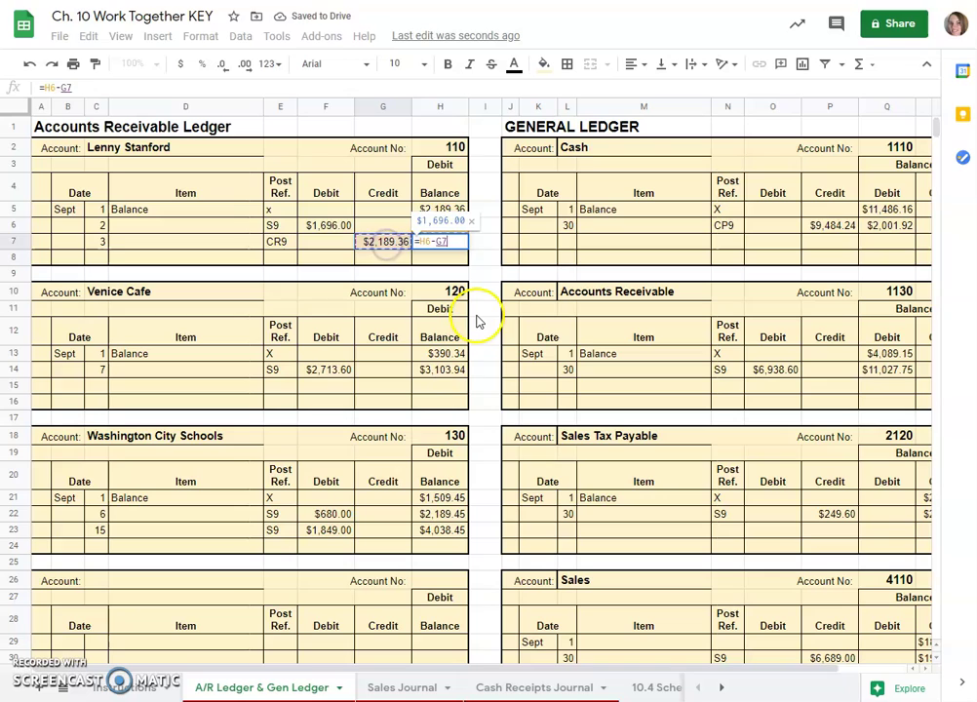
key(Return)
click(446, 248)
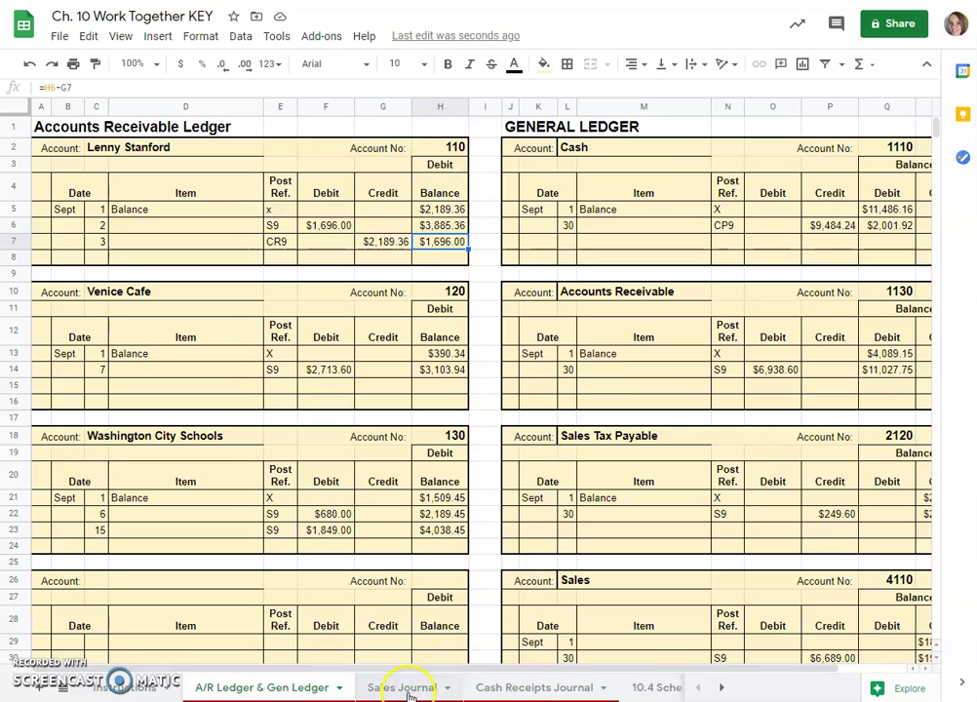
- Post ref 110 on the Sept 3 receipt and X on the Sept 6 cash sale, in red
click(529, 689)
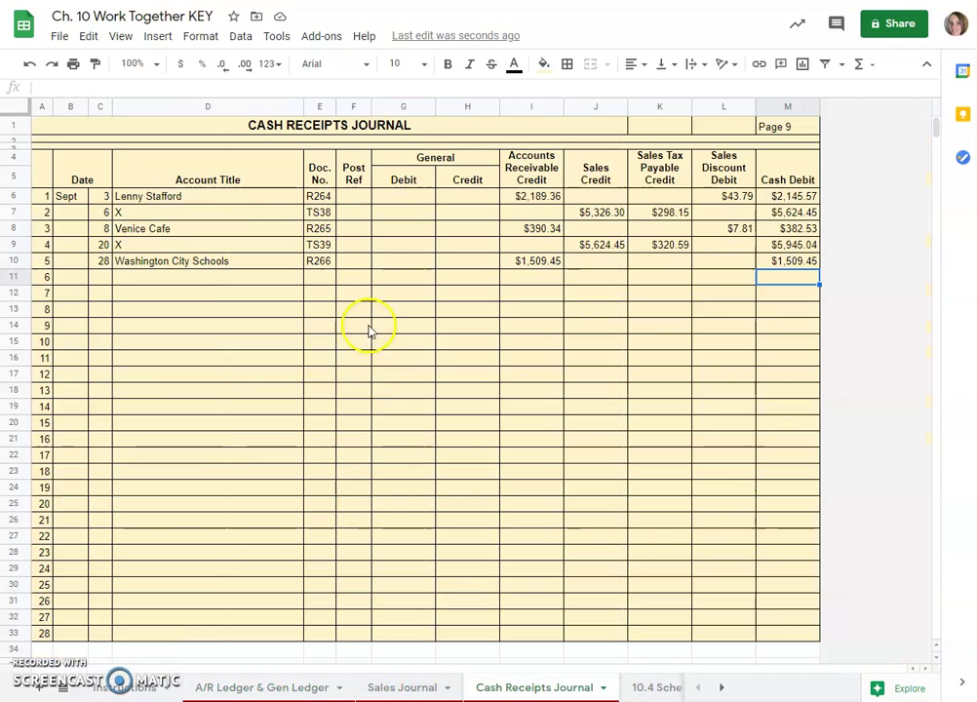
click(348, 199)
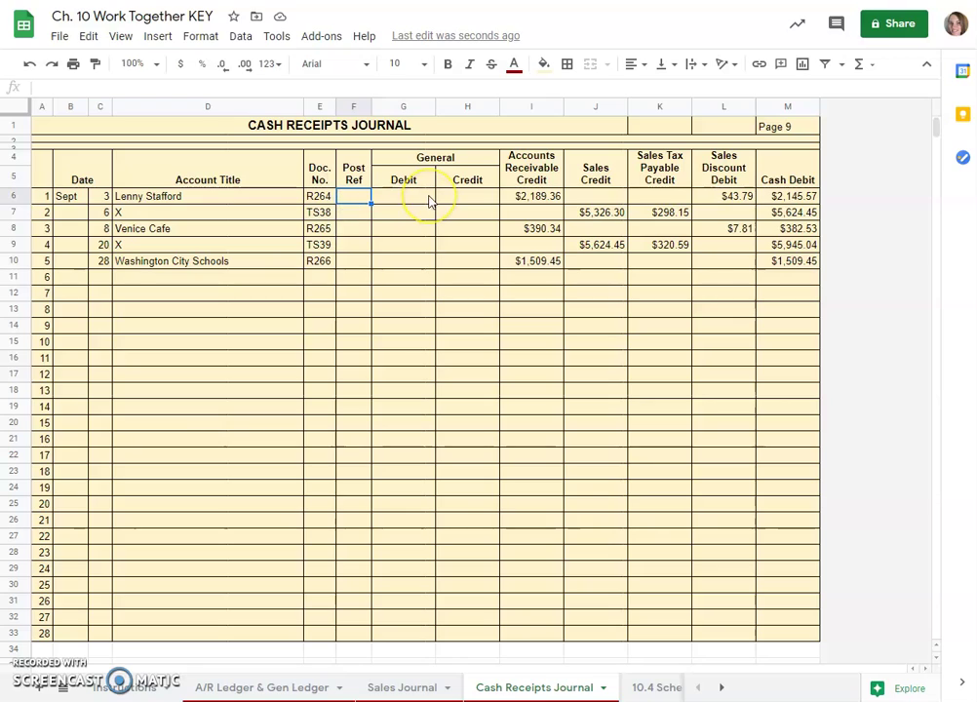
key(Return)
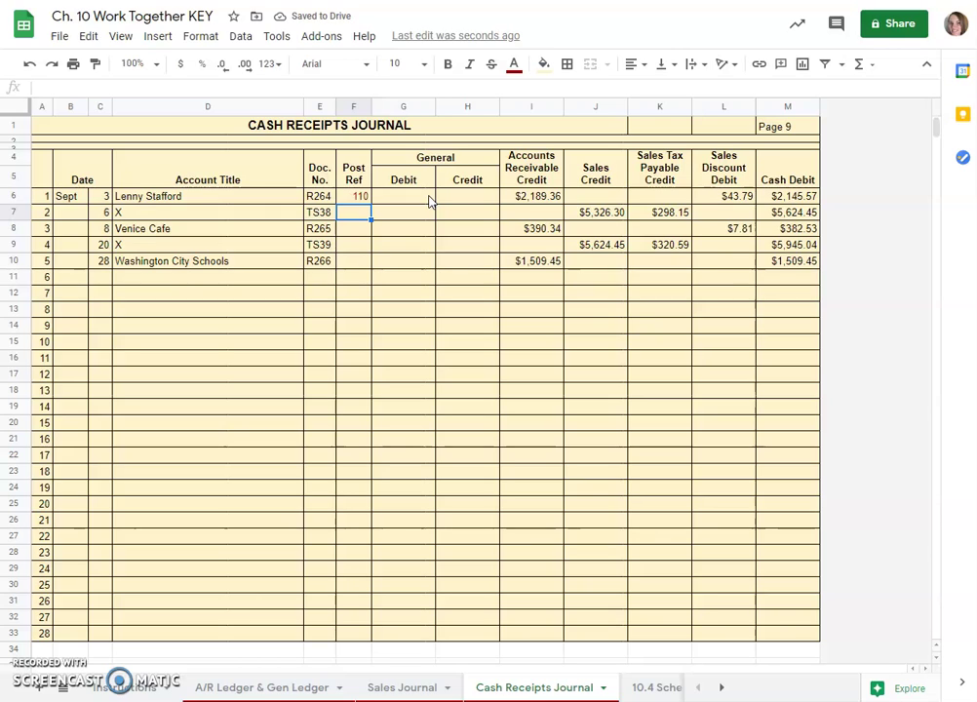
click(362, 214)
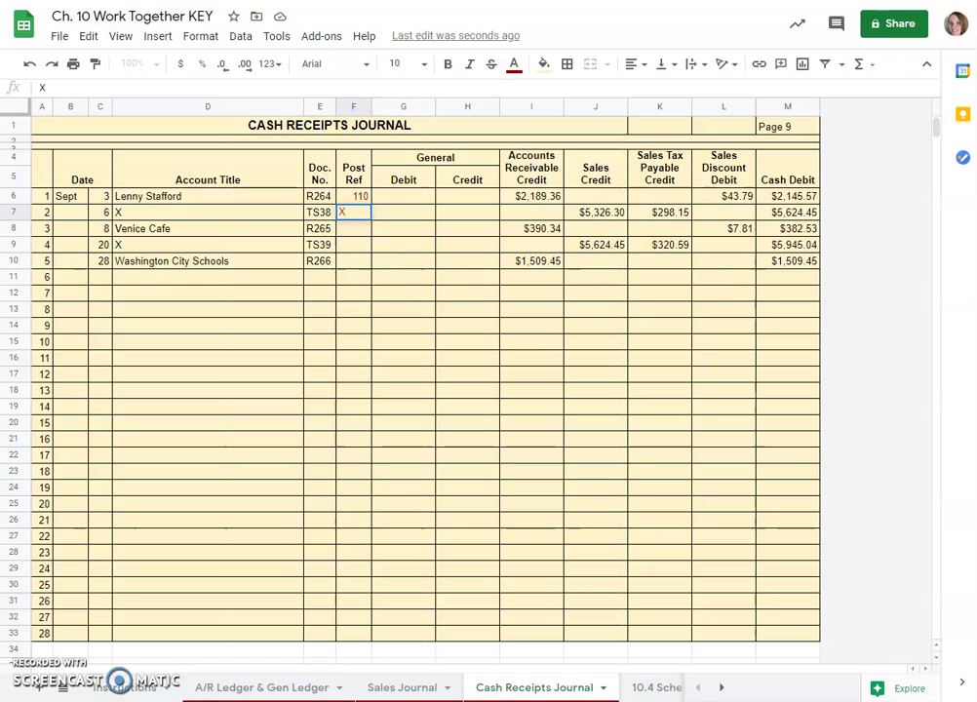
click(355, 230)
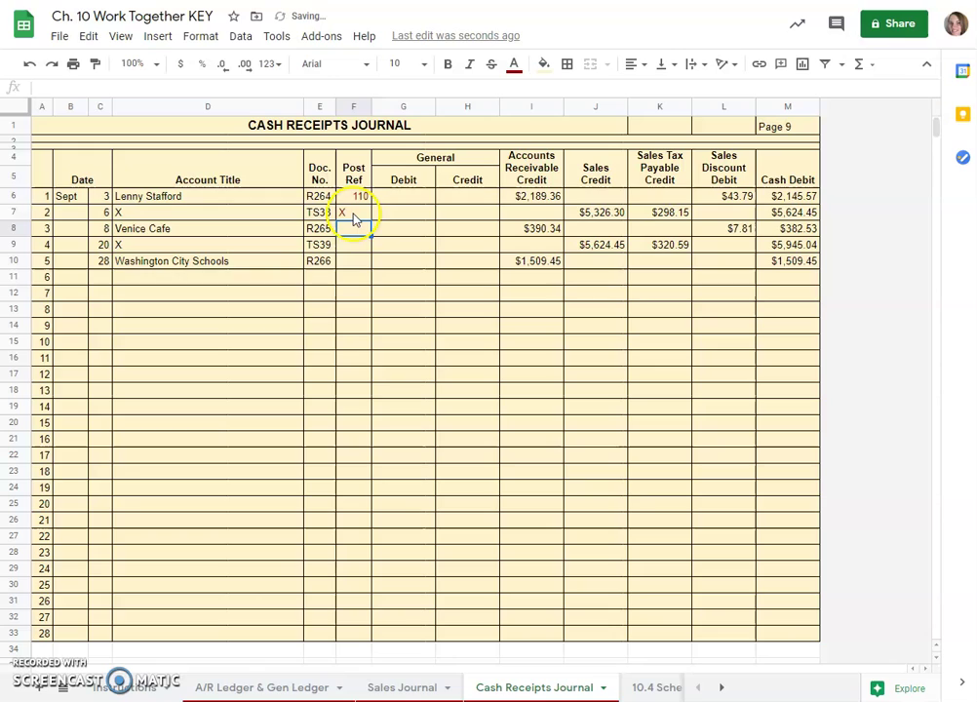
click(353, 213)
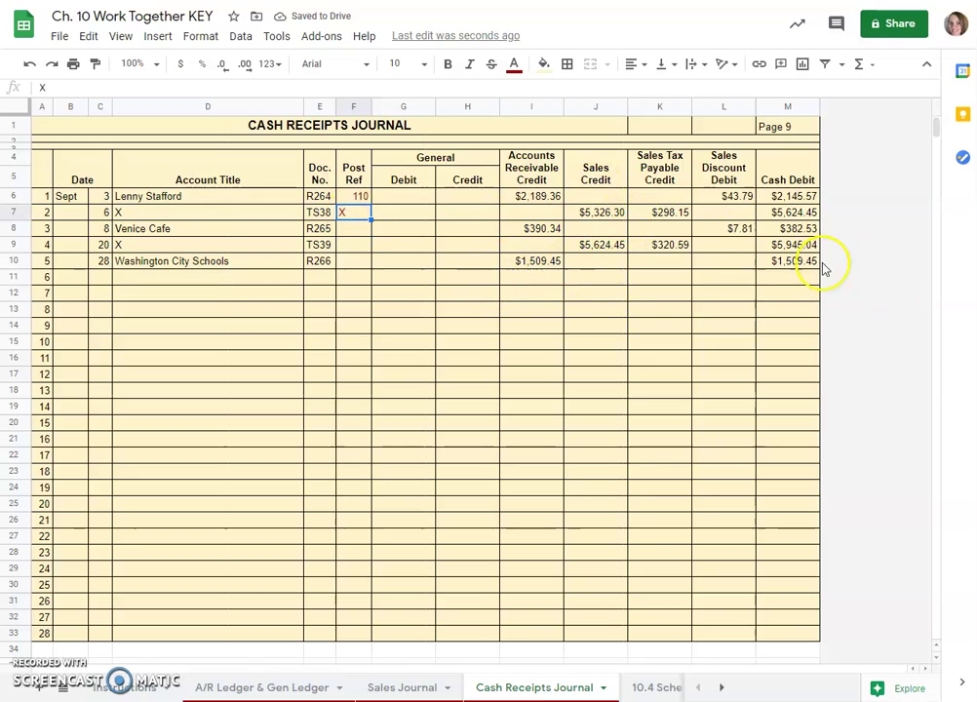
click(346, 232)
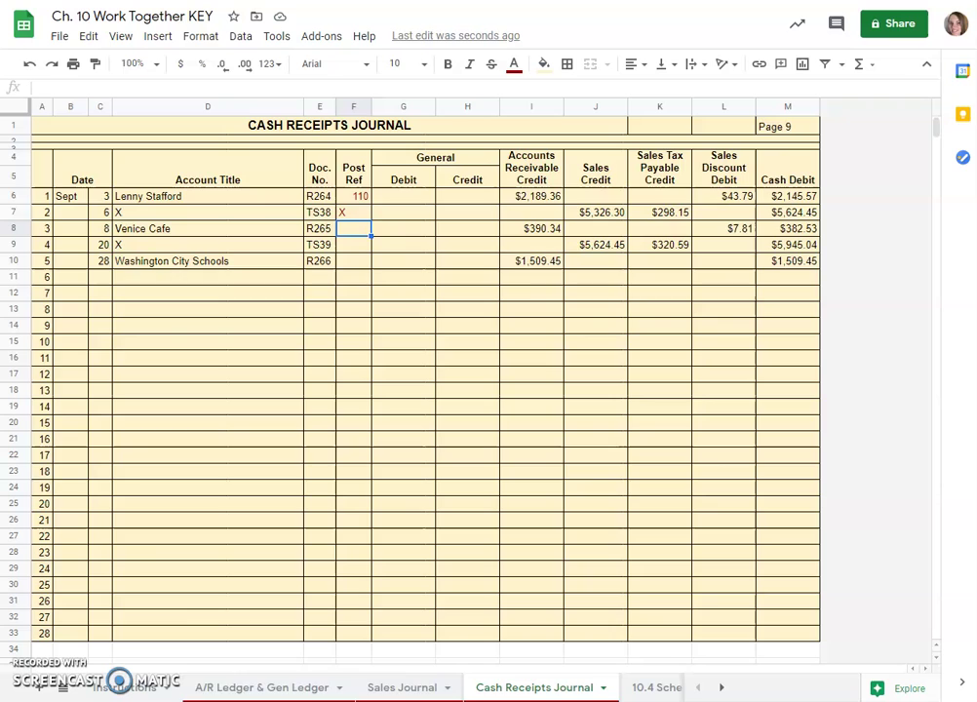
- Enter Venice Cafe's Sept 8 CR9 credit of $390.34 in its ledger
click(286, 690)
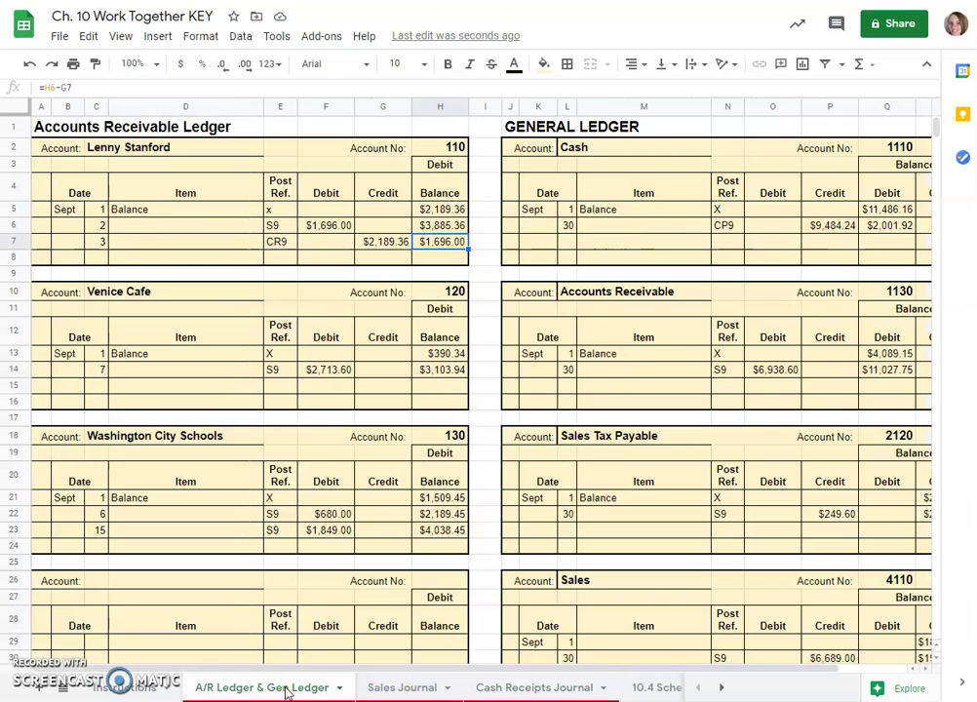
click(101, 388)
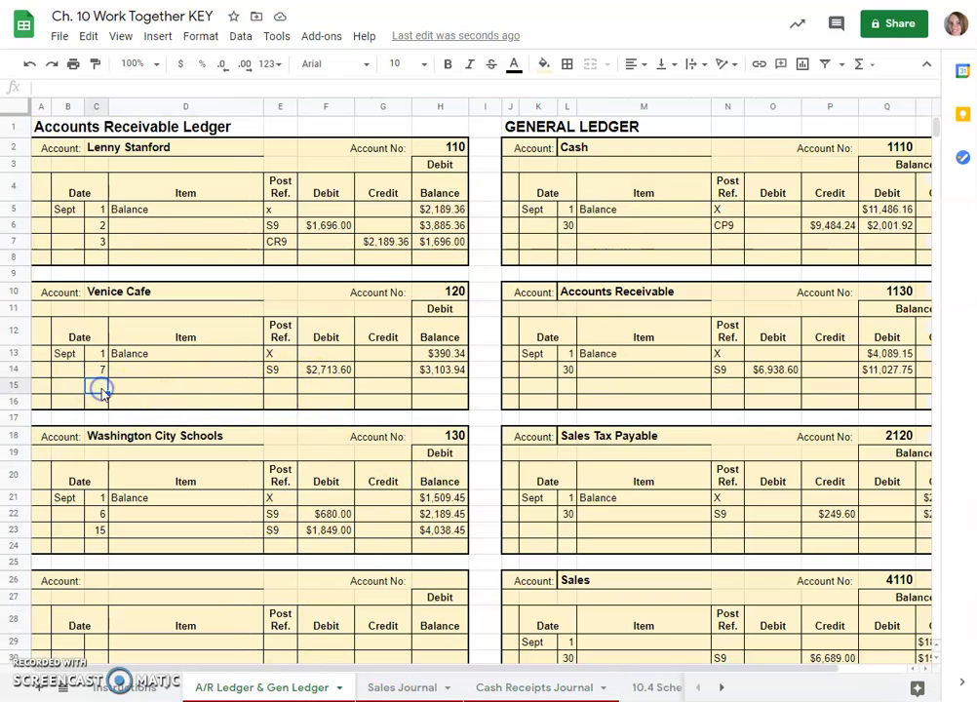
text(8)
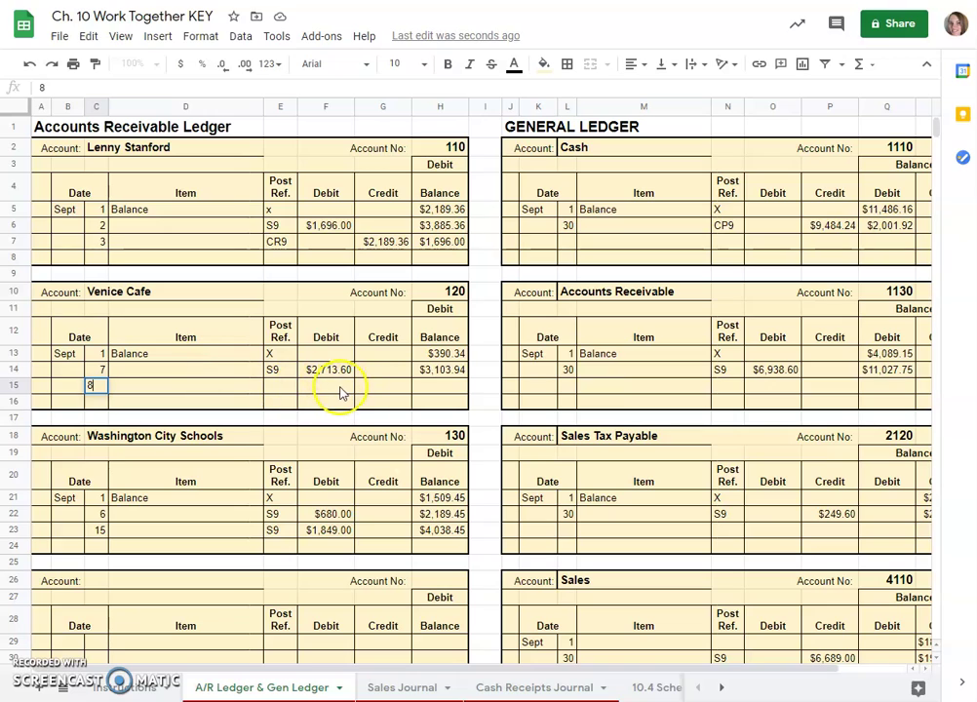
click(349, 387)
click(367, 387)
text(390.34)
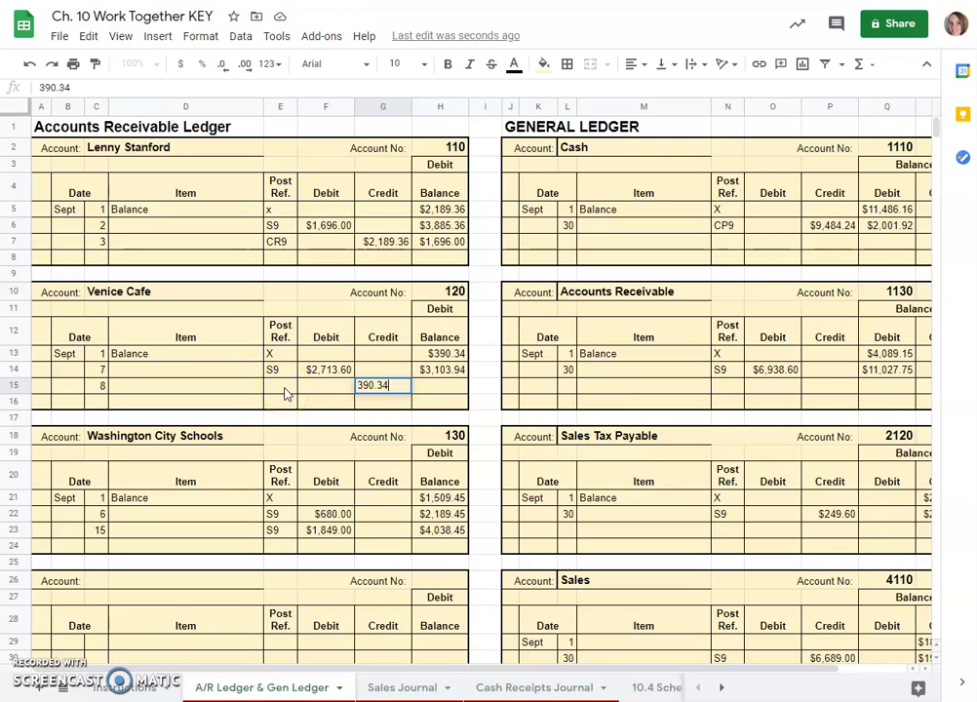
click(287, 390)
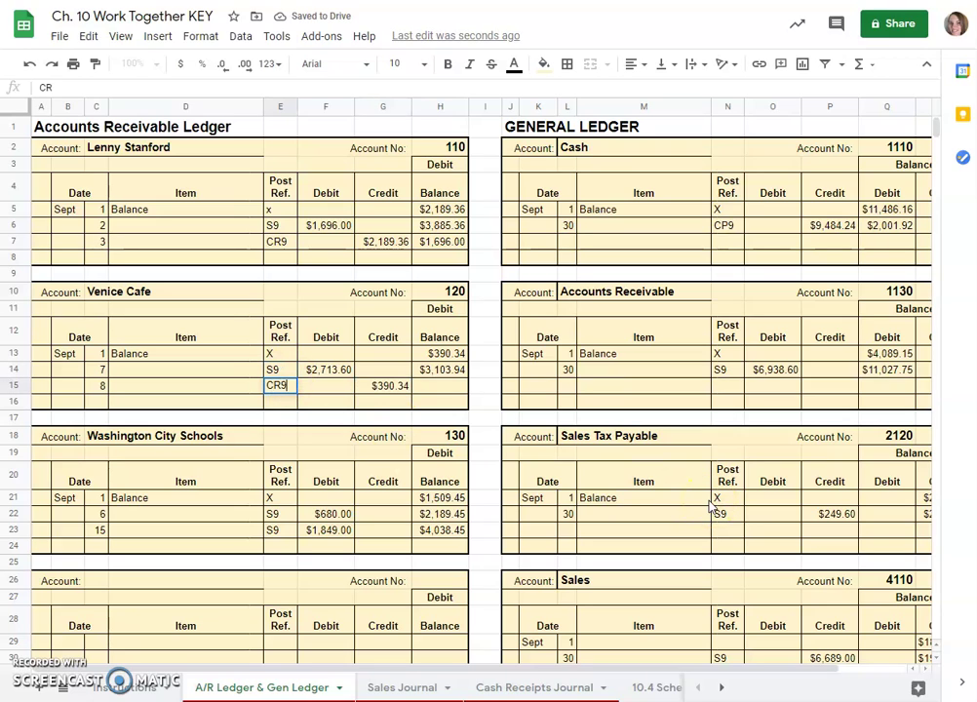
- Set Venice Cafe's balance in H15 to =H14-G15, giving $2,713.60
click(452, 390)
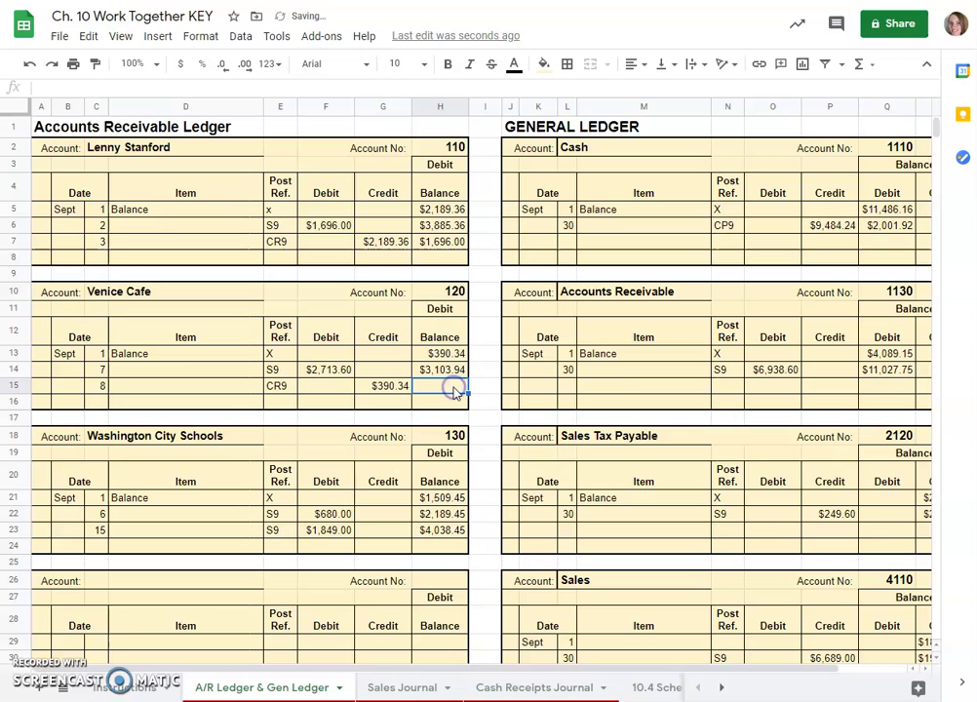
text(=)
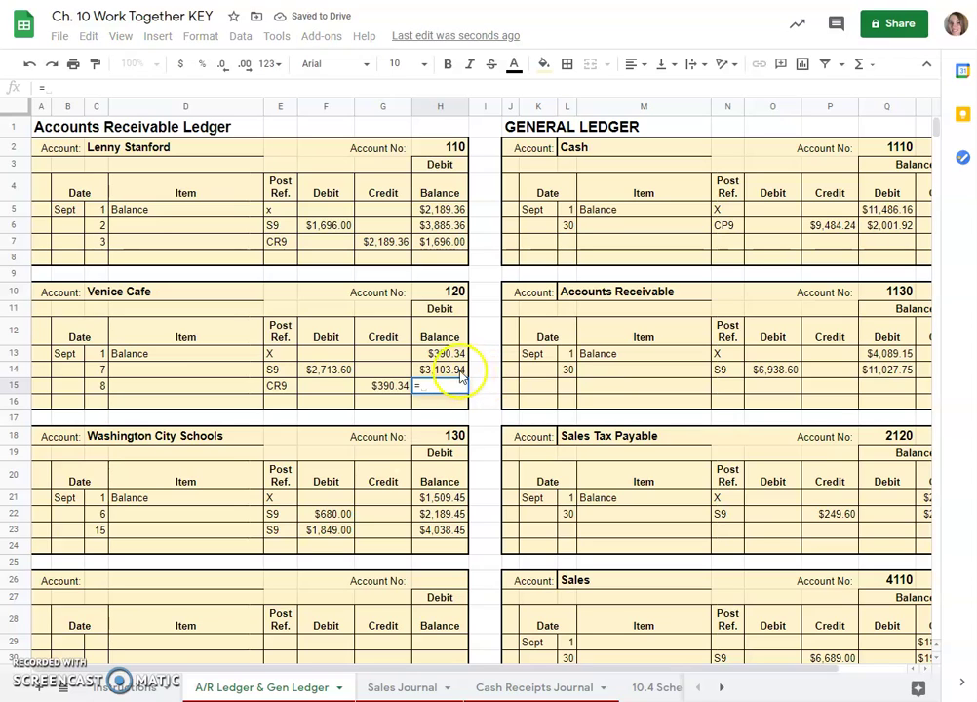
click(429, 369)
text(-)
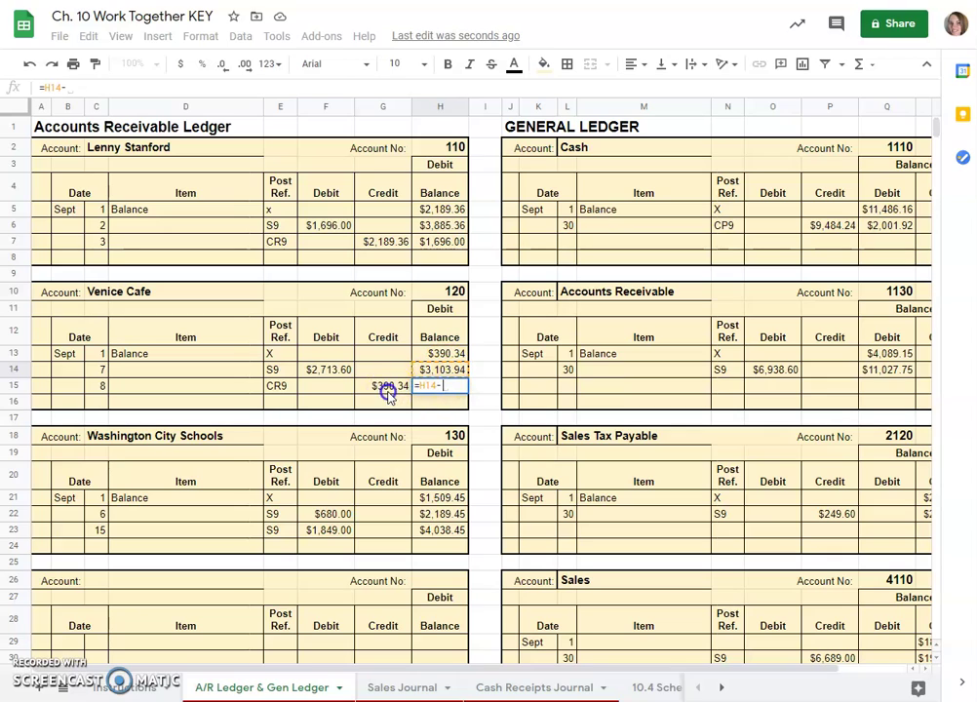
click(389, 390)
key(Return)
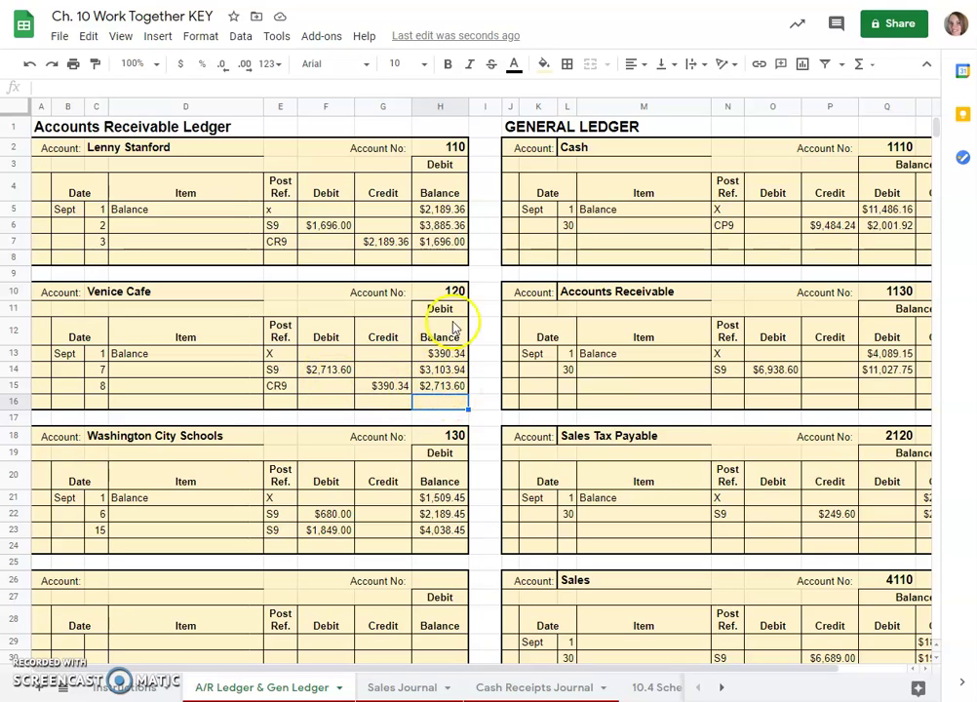
- Enter post ref 120 in F8 for Venice Cafe and X in F9 for the Sept 20 sale
click(525, 689)
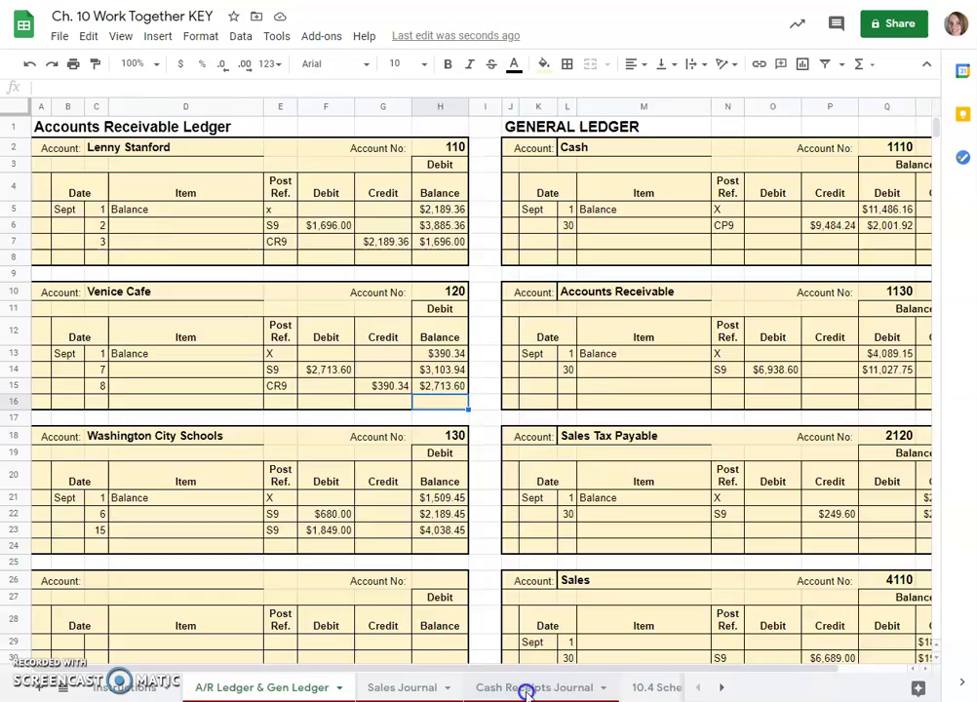
text(120)
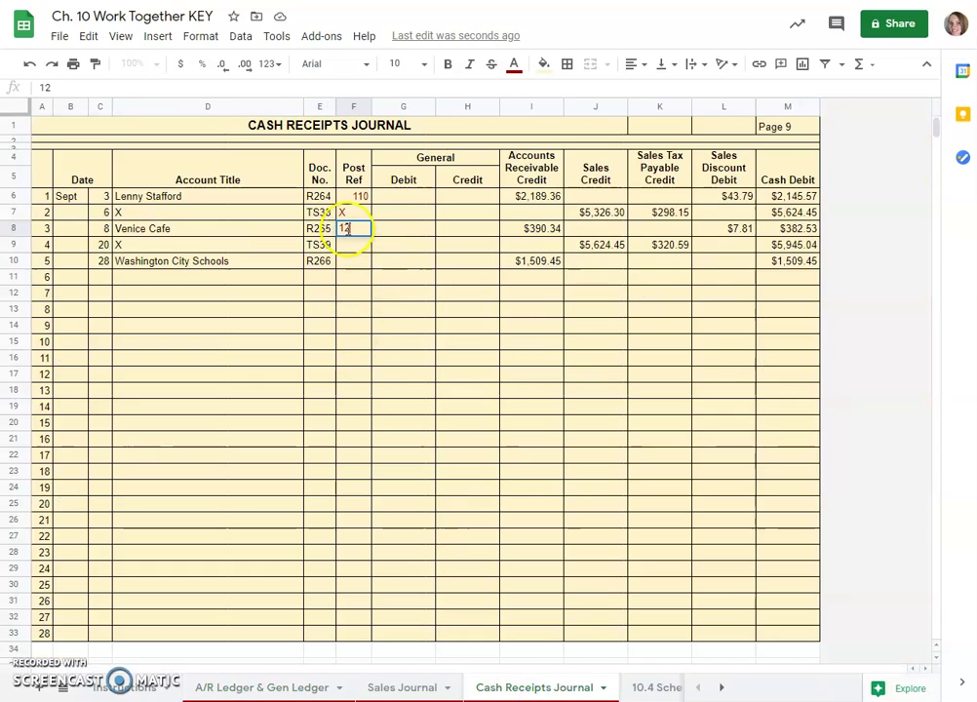
key(Return)
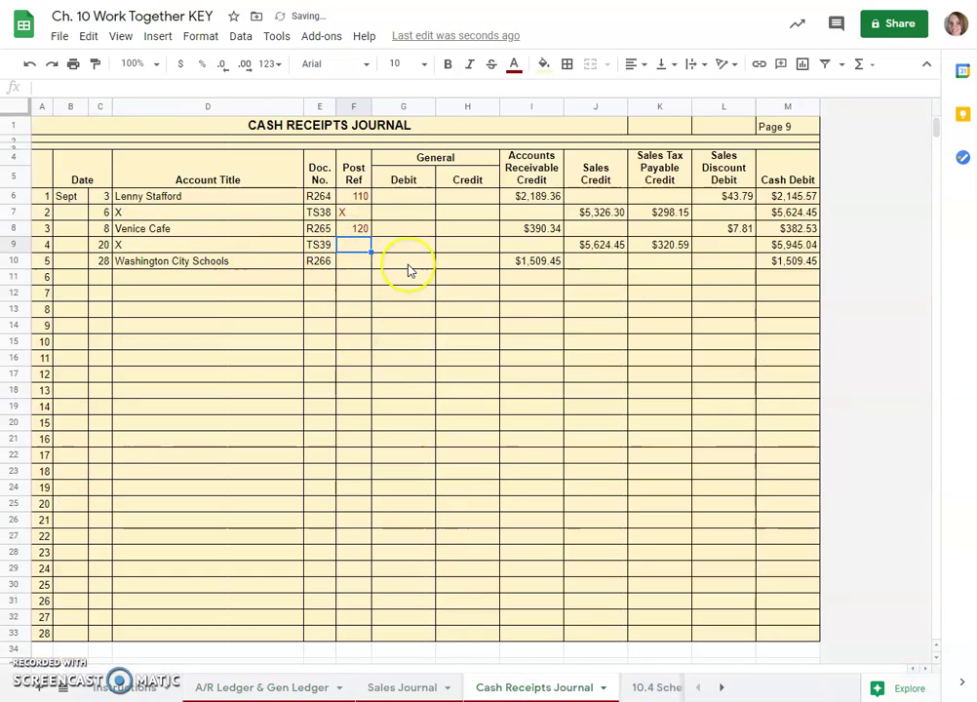
text(X)
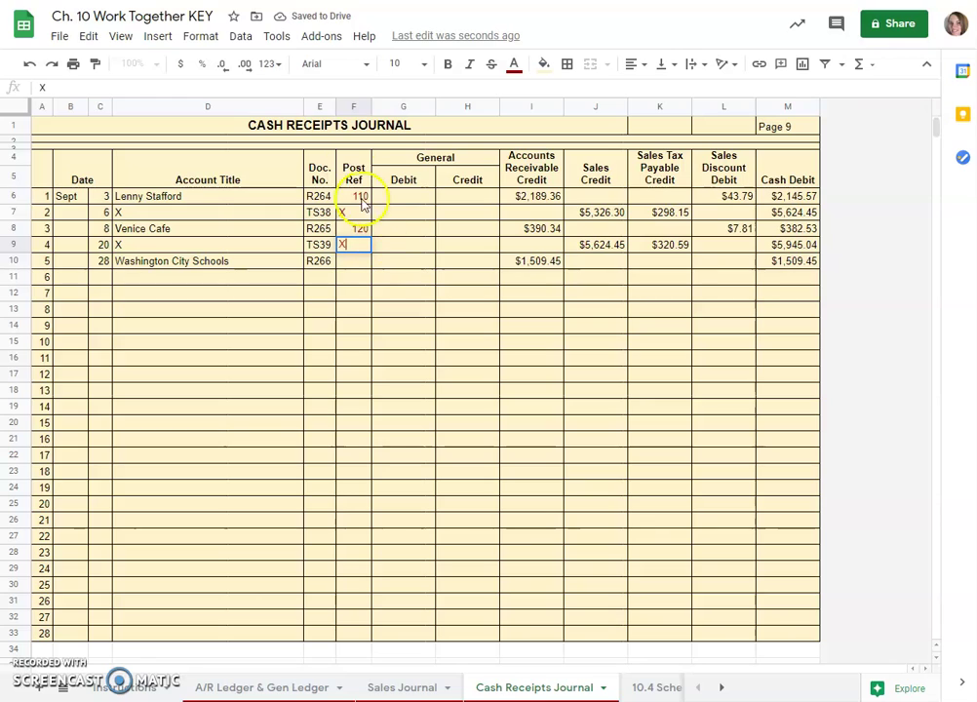
click(351, 264)
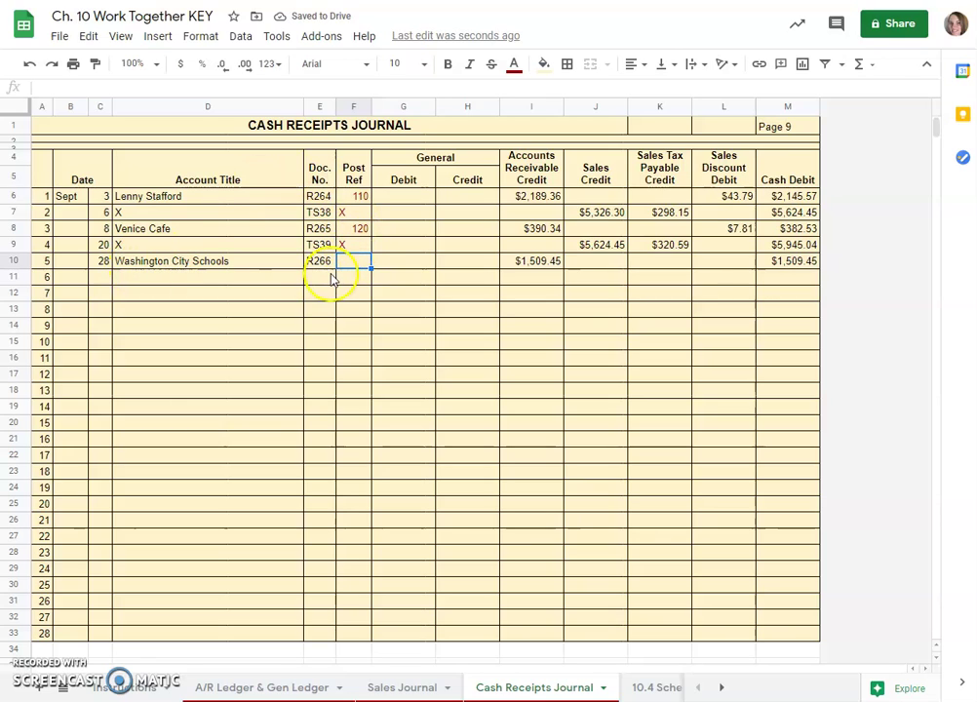
click(325, 271)
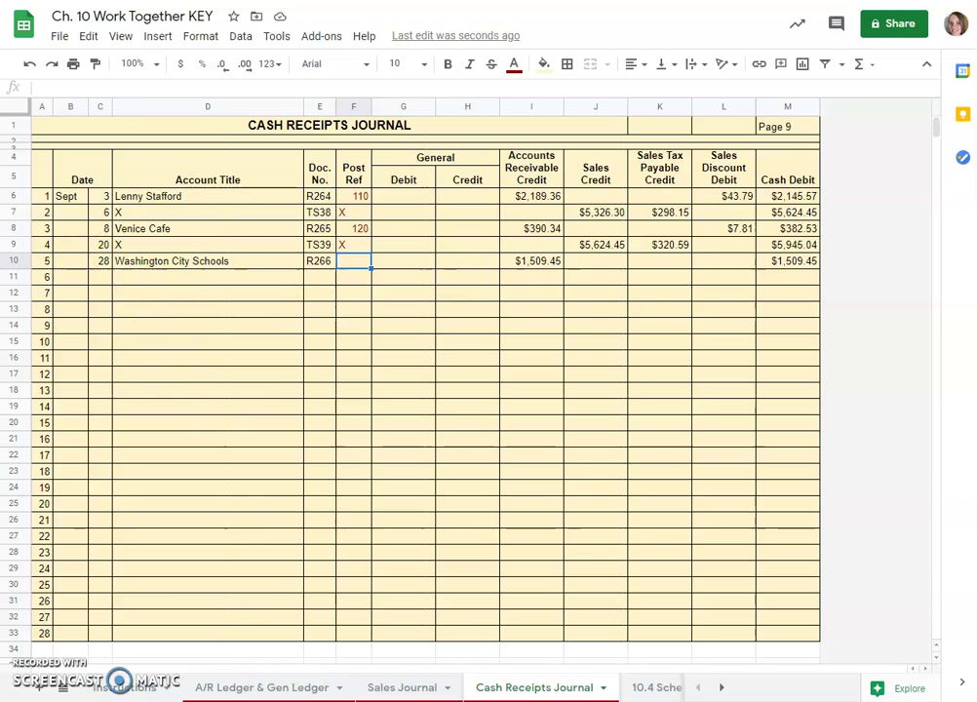
- Record Washington City Schools' Sept 28 CR9 credit of $1,509.45, with balance =H23-G24 giving $2,529.00
click(302, 687)
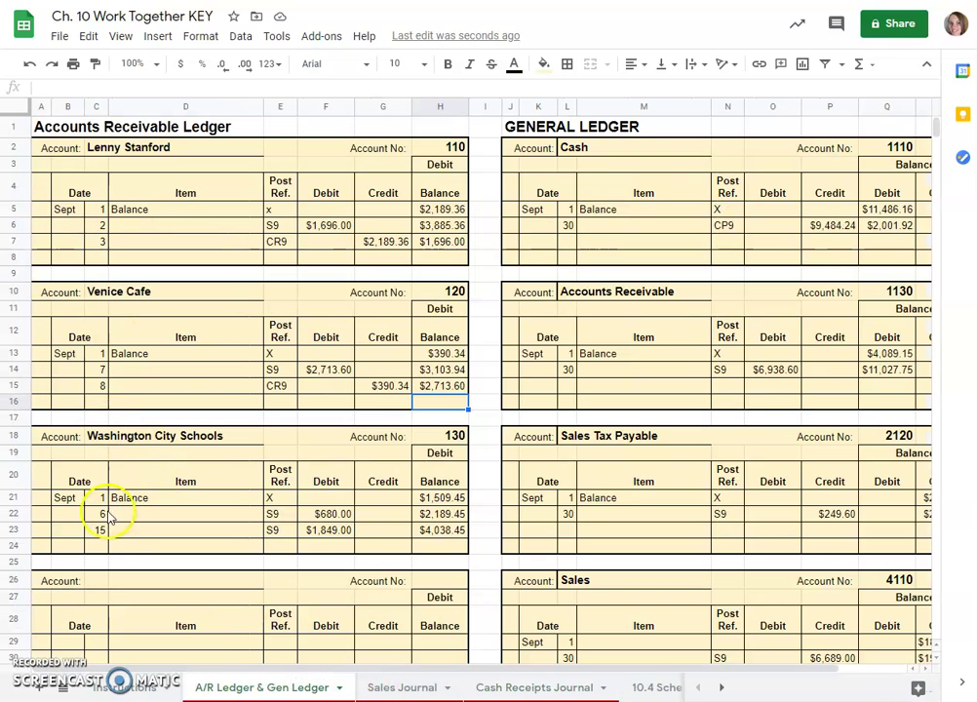
click(95, 546)
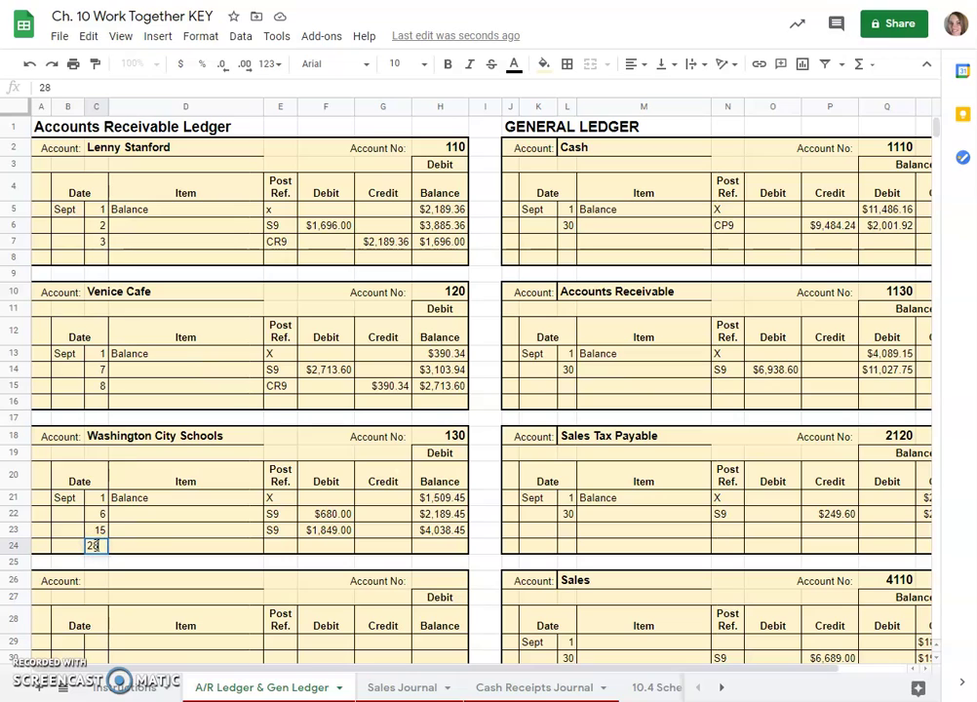
text(28)
click(322, 548)
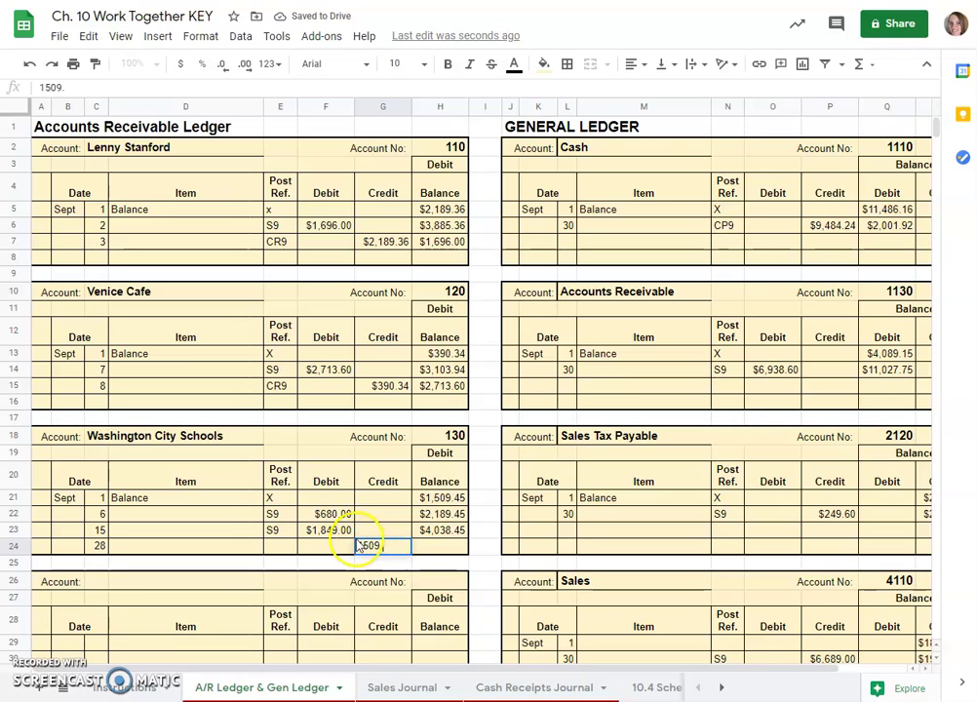
click(443, 547)
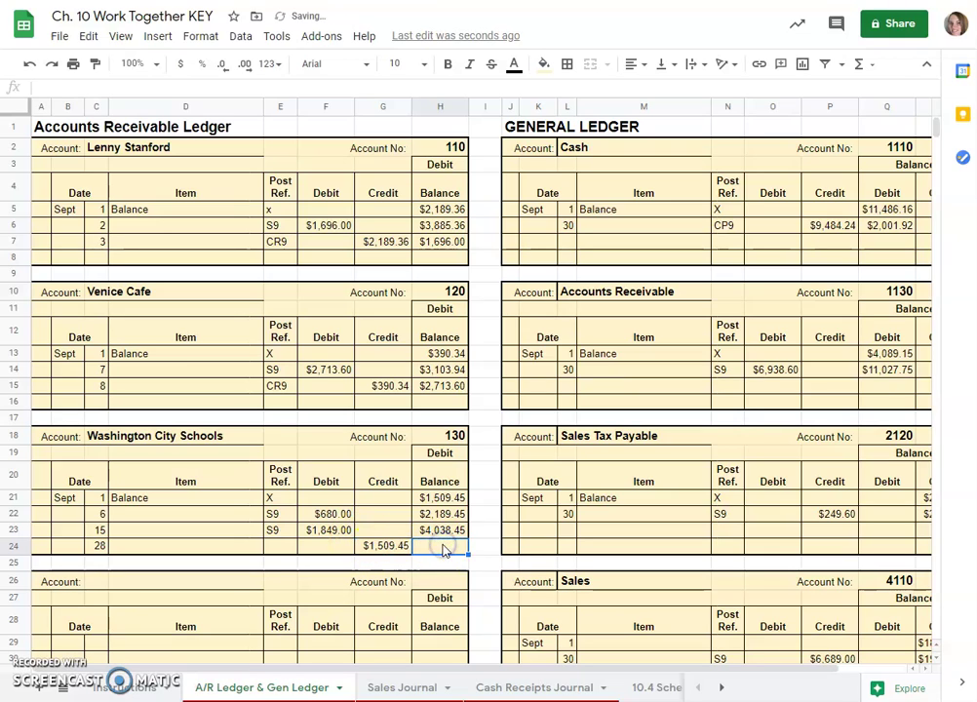
text(=)
click(431, 529)
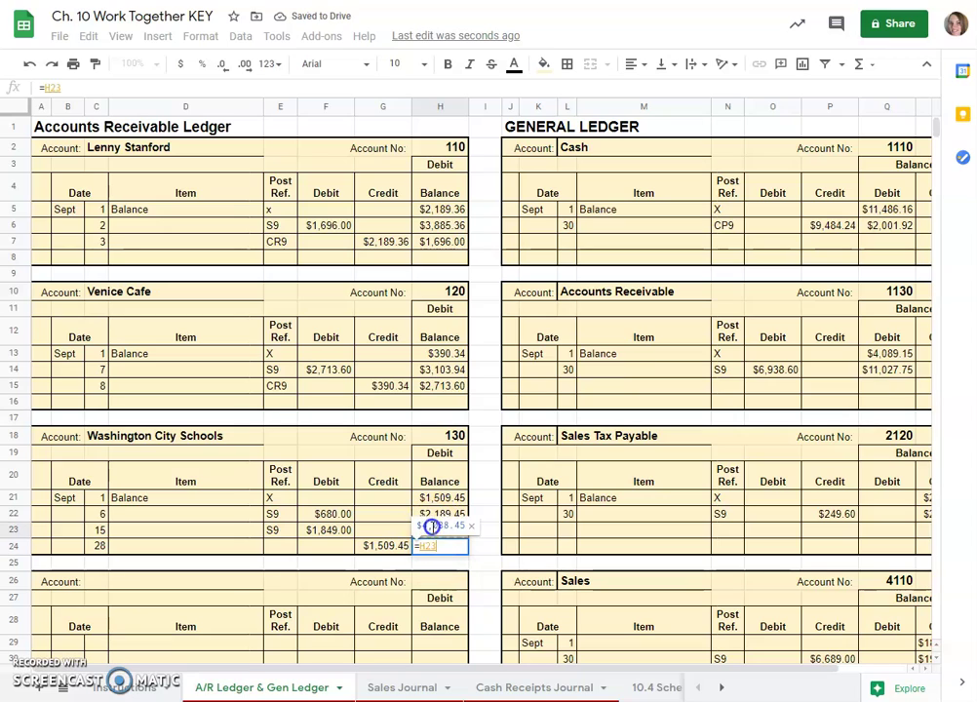
text(-)
click(390, 547)
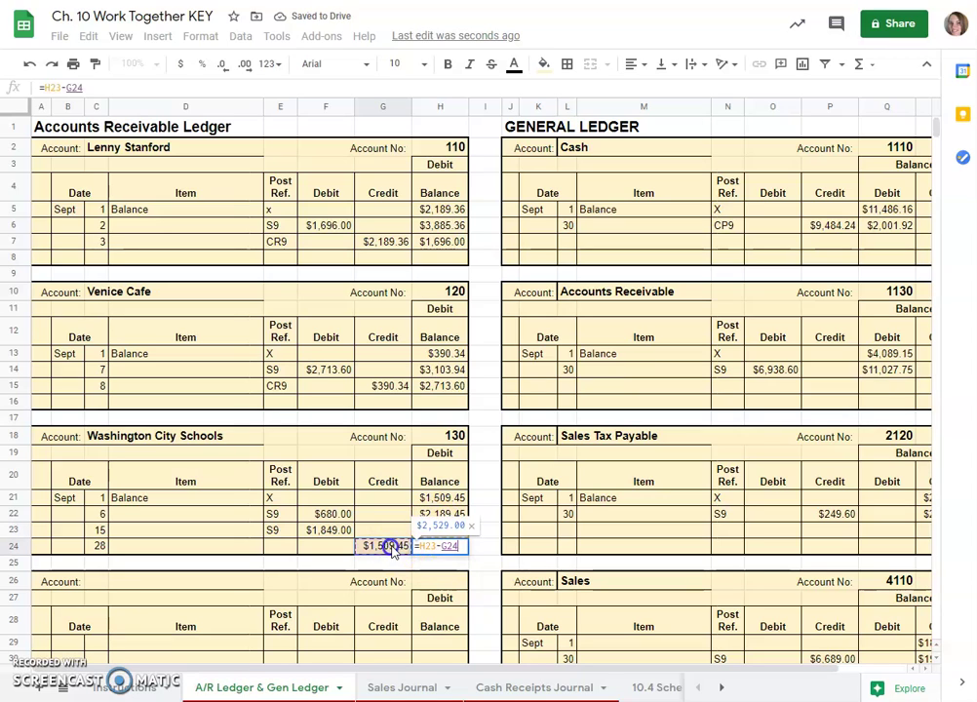
key(Return)
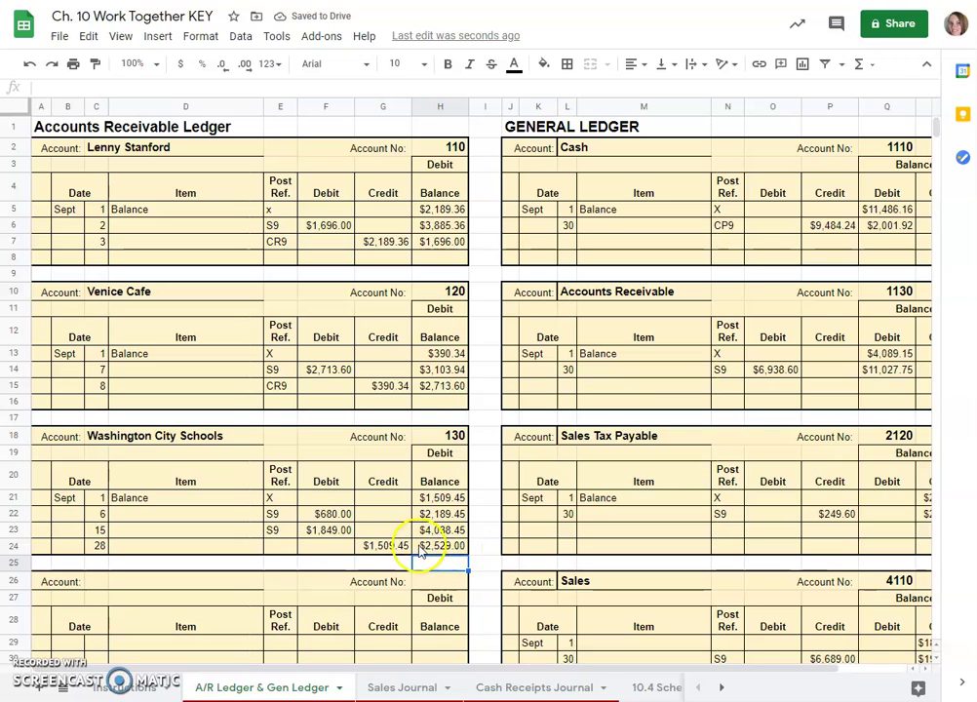
click(275, 545)
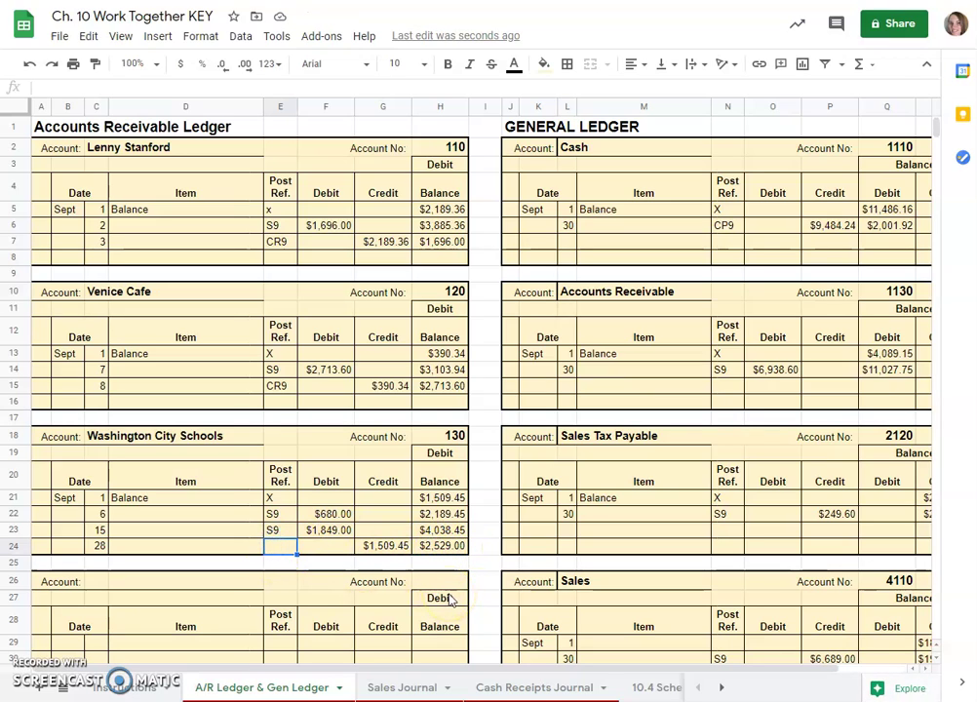
text(CR9)
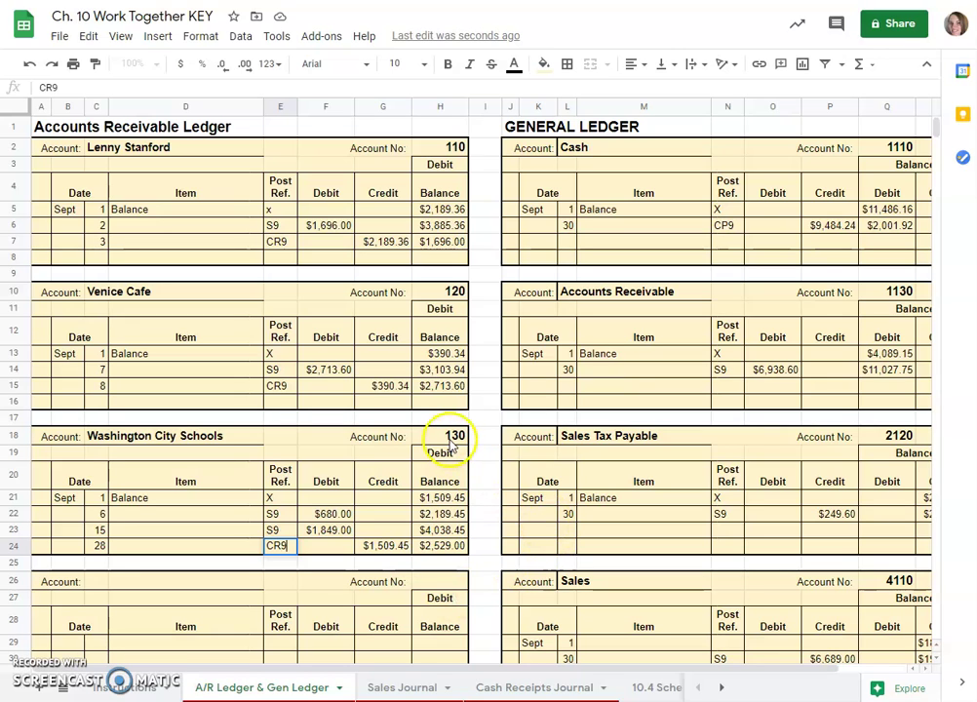
- Enter post ref 130 in F10 for Washington City Schools' receipt in the journal
click(526, 689)
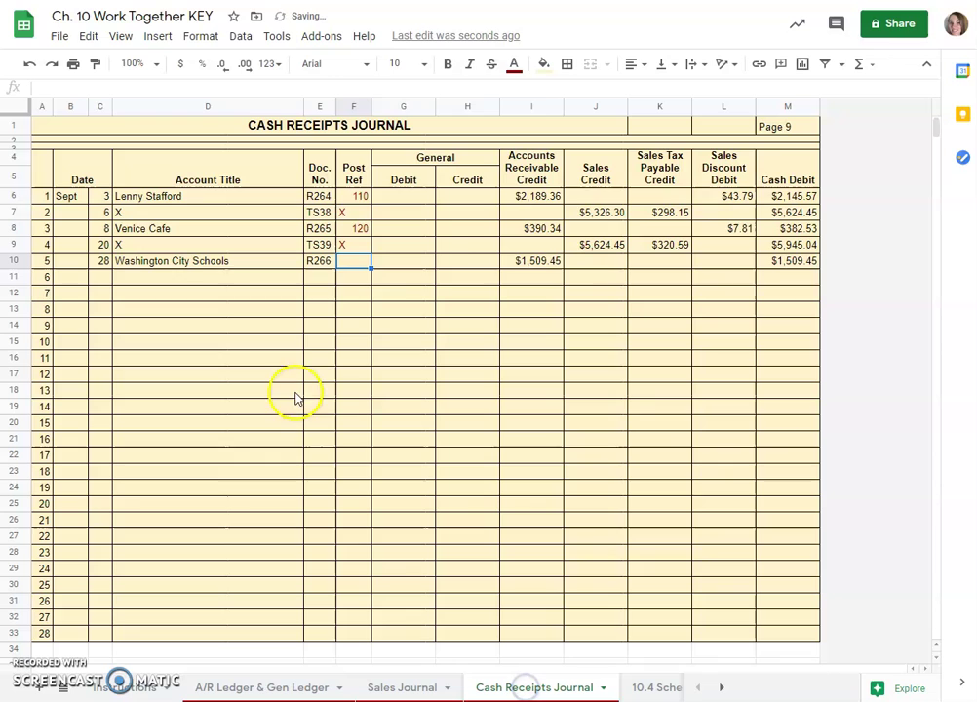
click(348, 263)
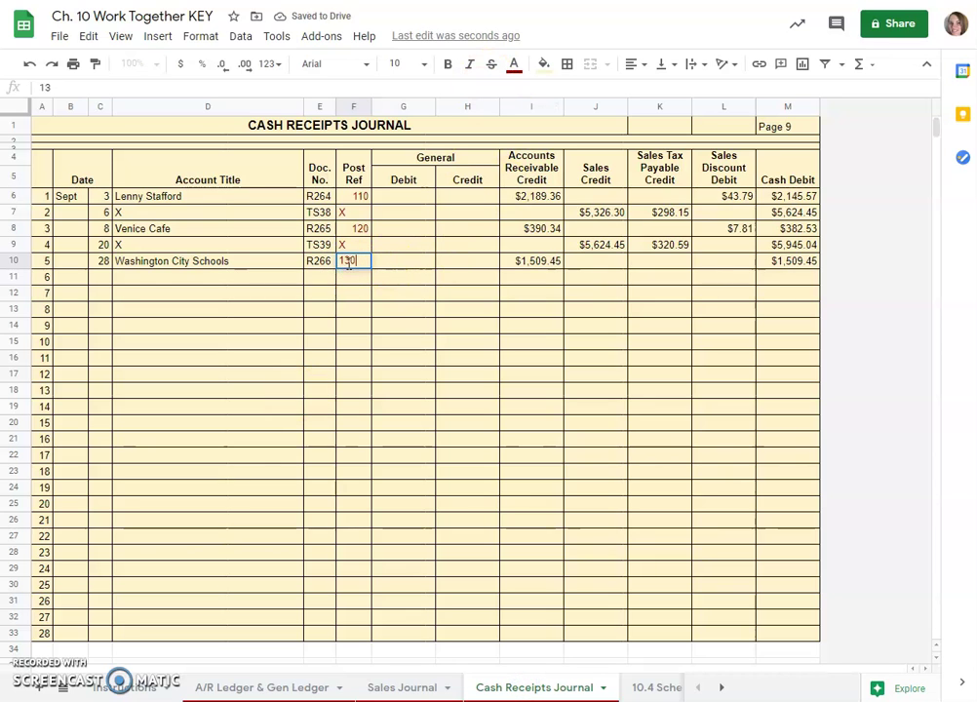
text(130)
key(Return)
click(122, 686)
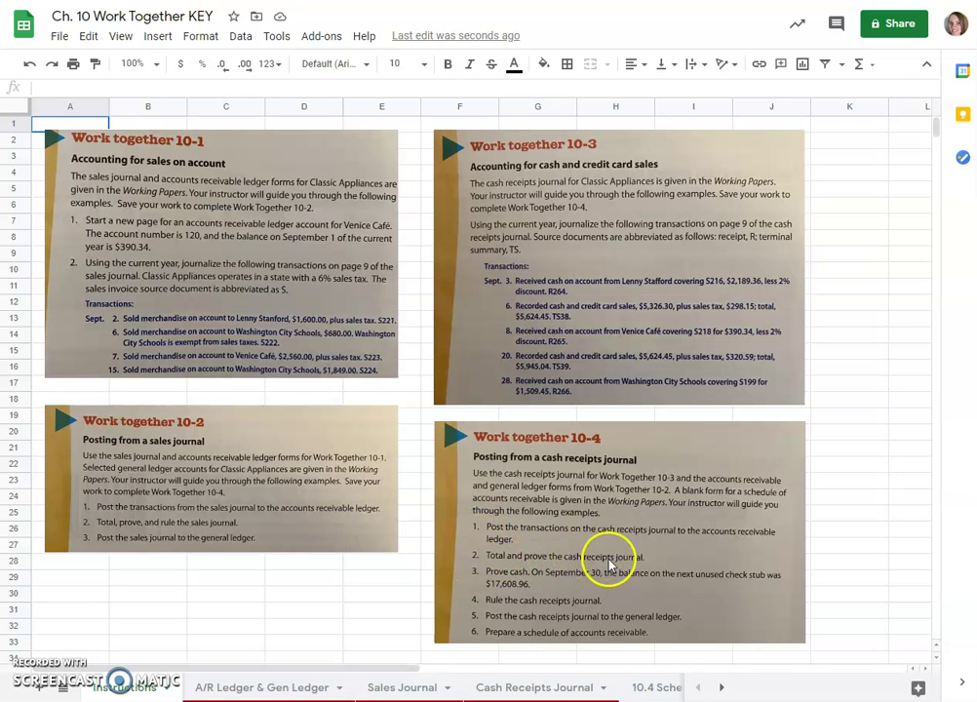
click(539, 687)
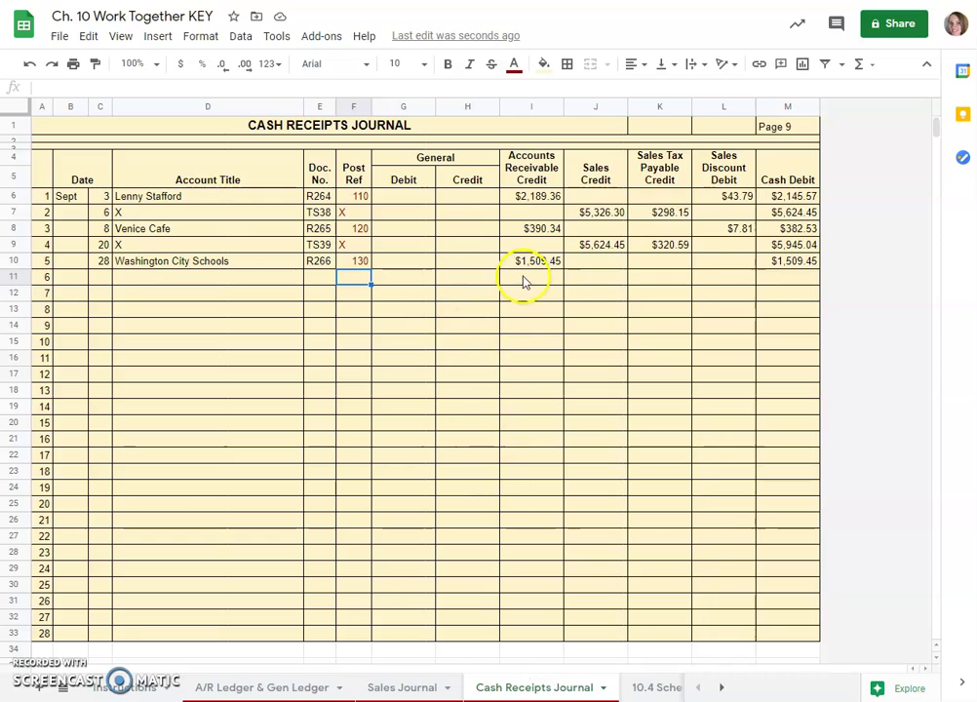
- Draw a top border across A11:M11, just below the last journal entry
drag(53, 277, 798, 281)
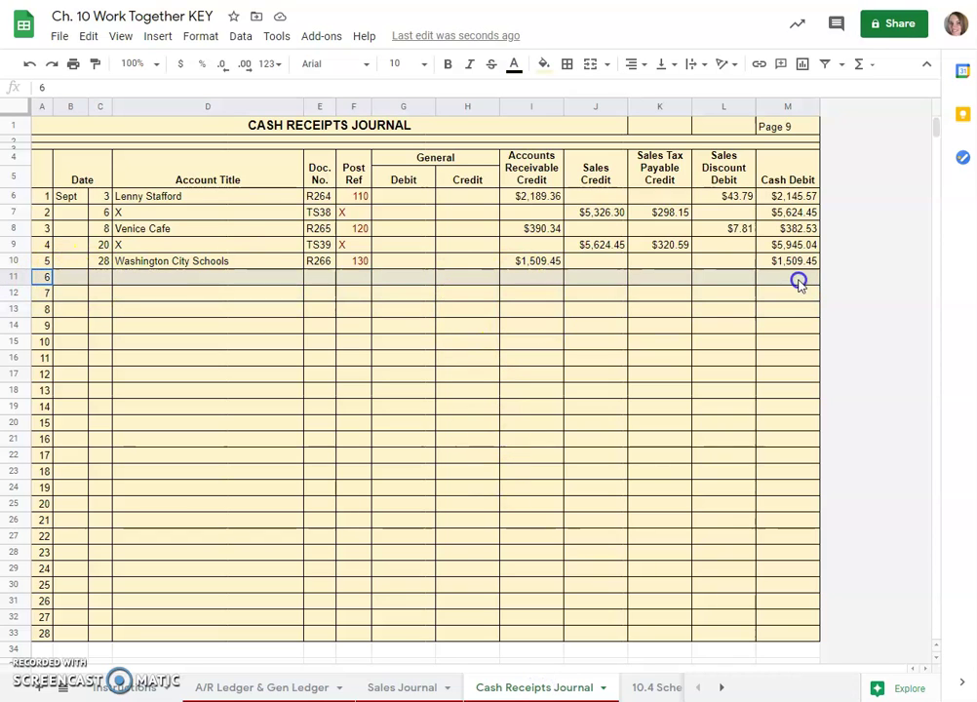
click(570, 64)
click(685, 117)
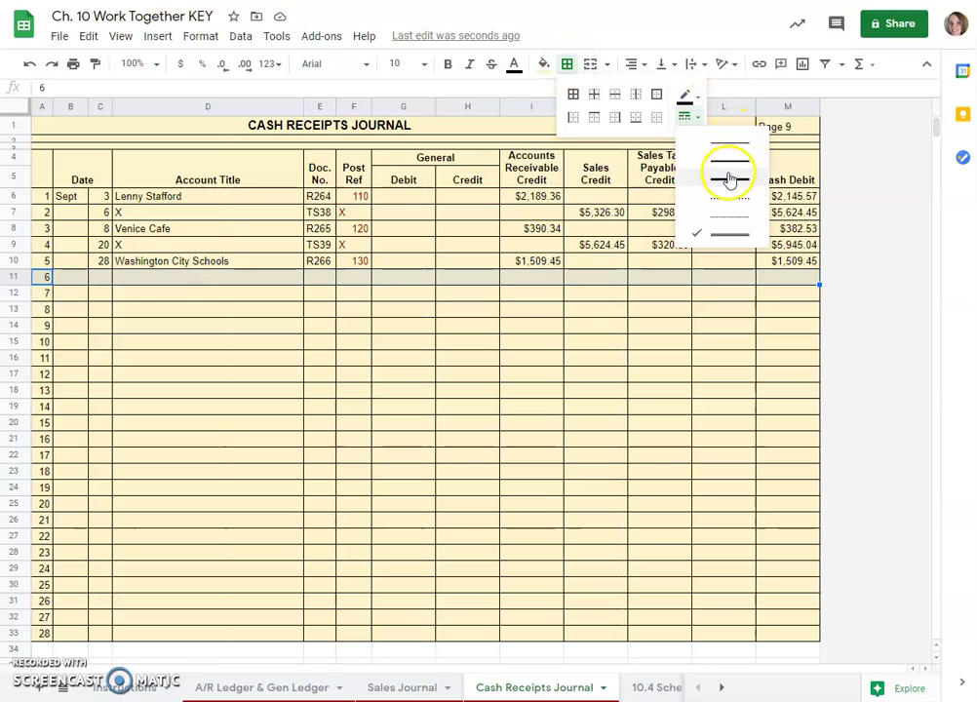
click(731, 164)
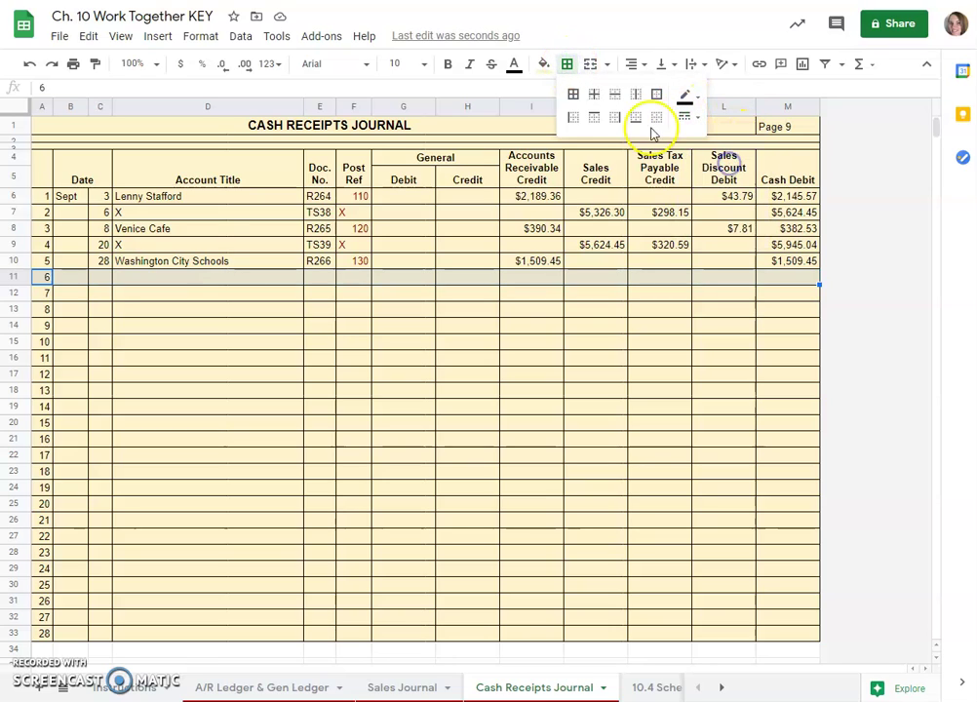
click(591, 119)
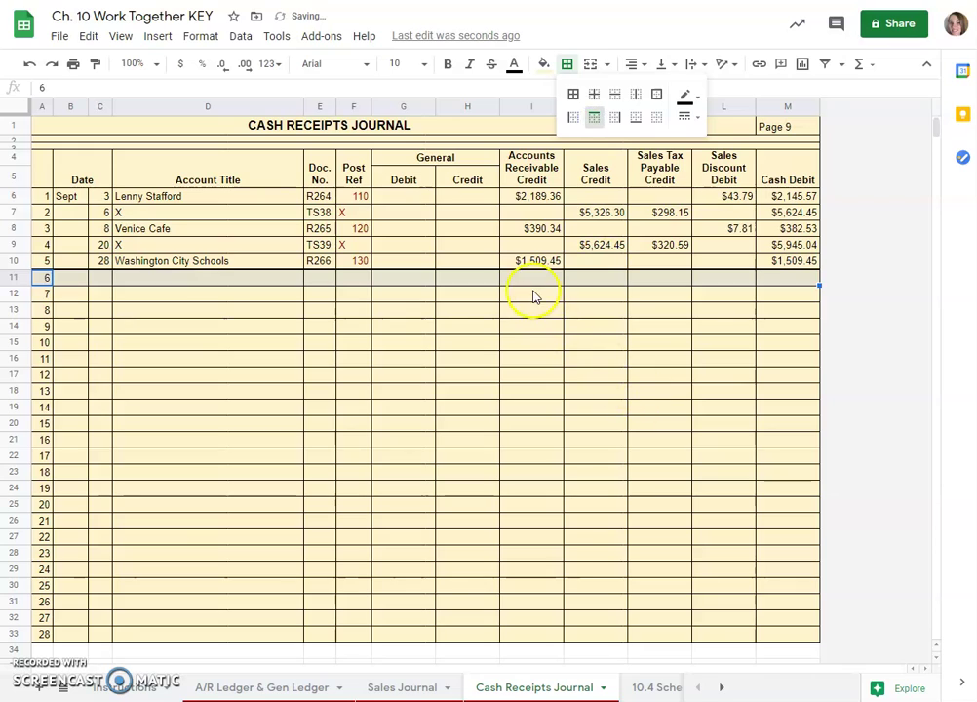
click(533, 291)
click(400, 281)
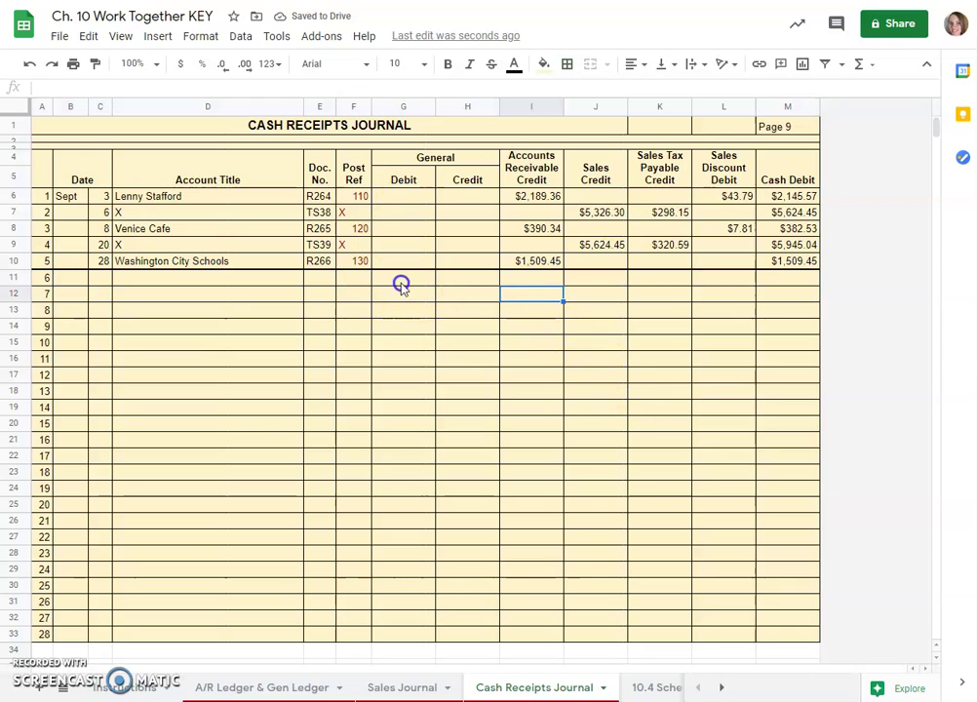
- Total the General Debit column with =SUM and copy it across through Cash Debit
text(=sum()
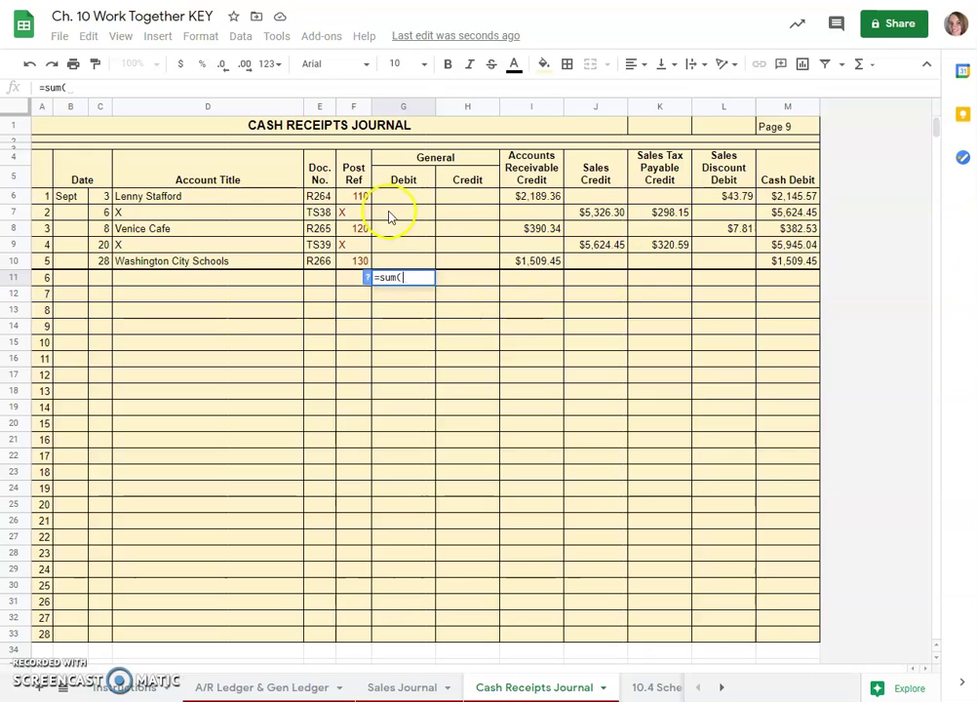
drag(393, 196, 390, 254)
key(Return)
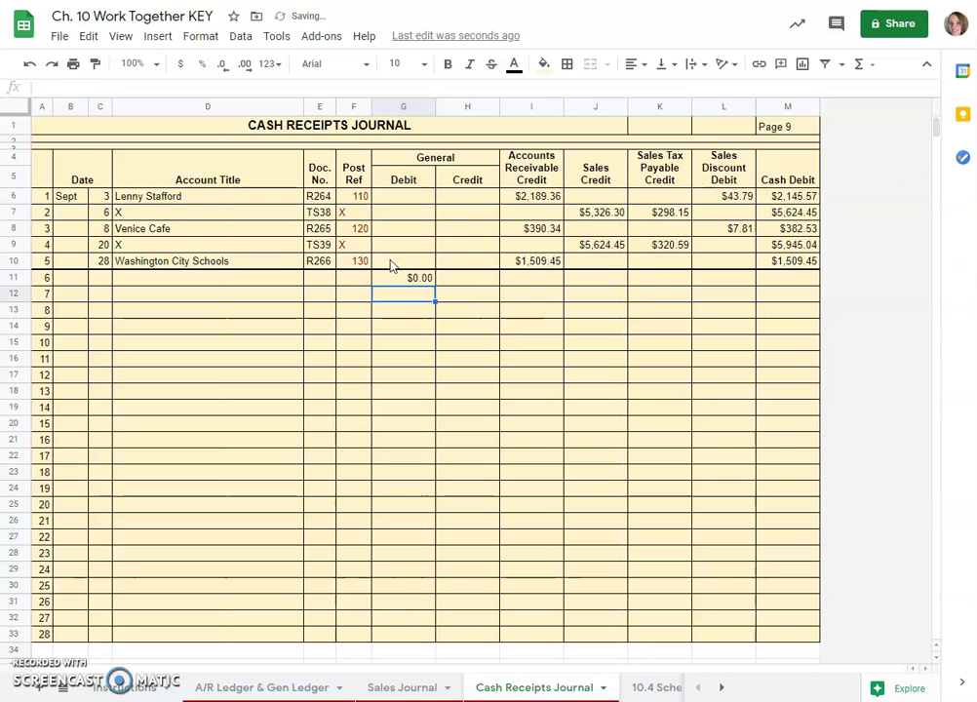
click(395, 281)
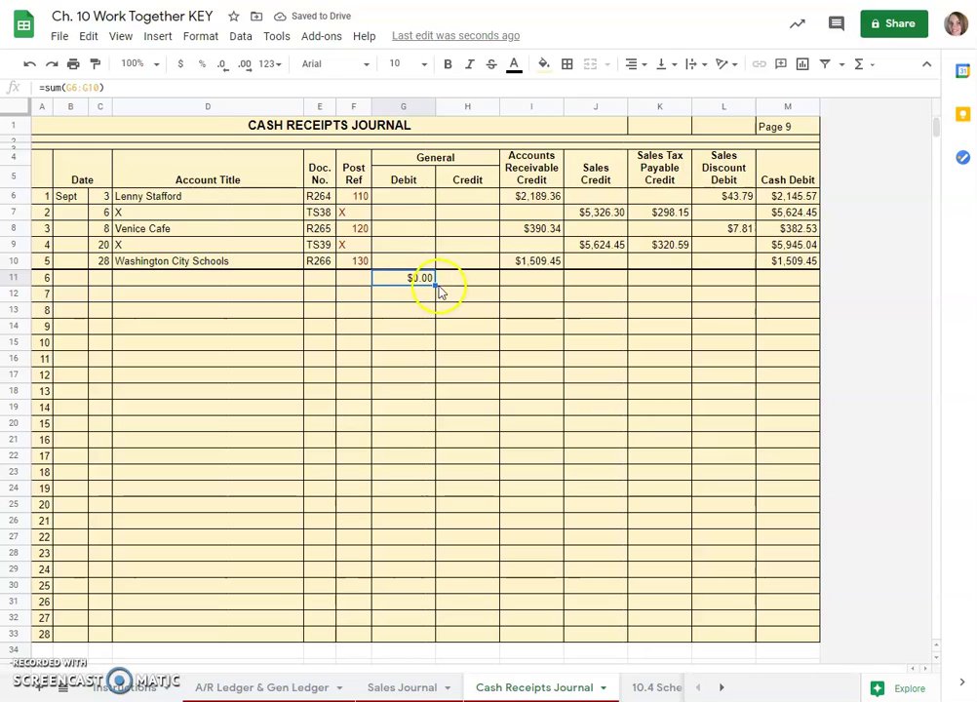
drag(434, 285, 823, 290)
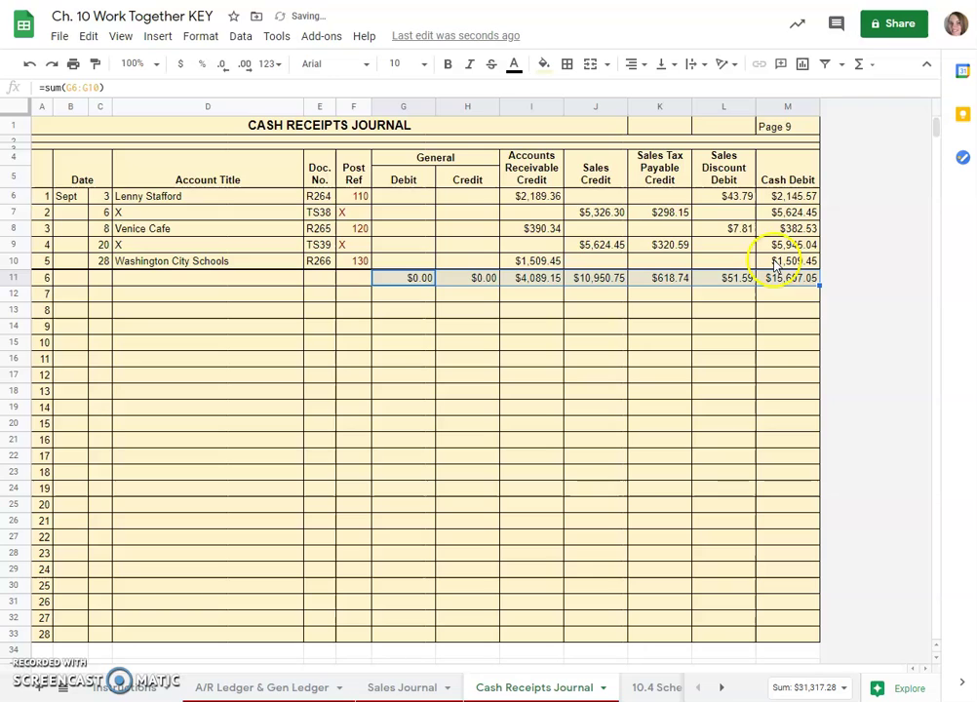
- Label the totals row TOTAL in D11 with date 30 in C11
click(221, 277)
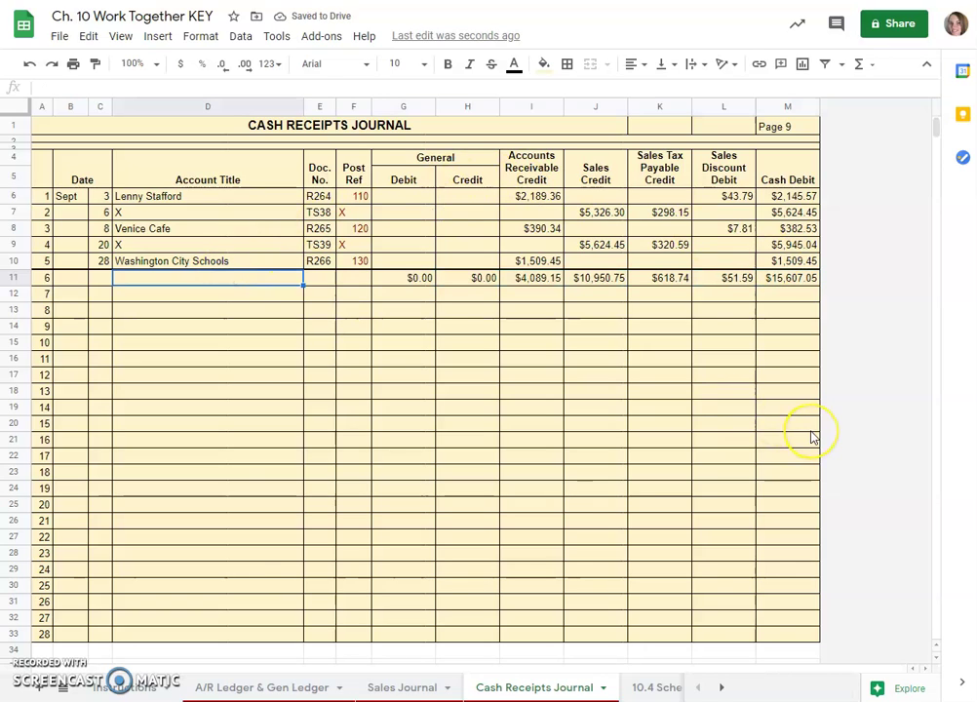
text(TOTAL)
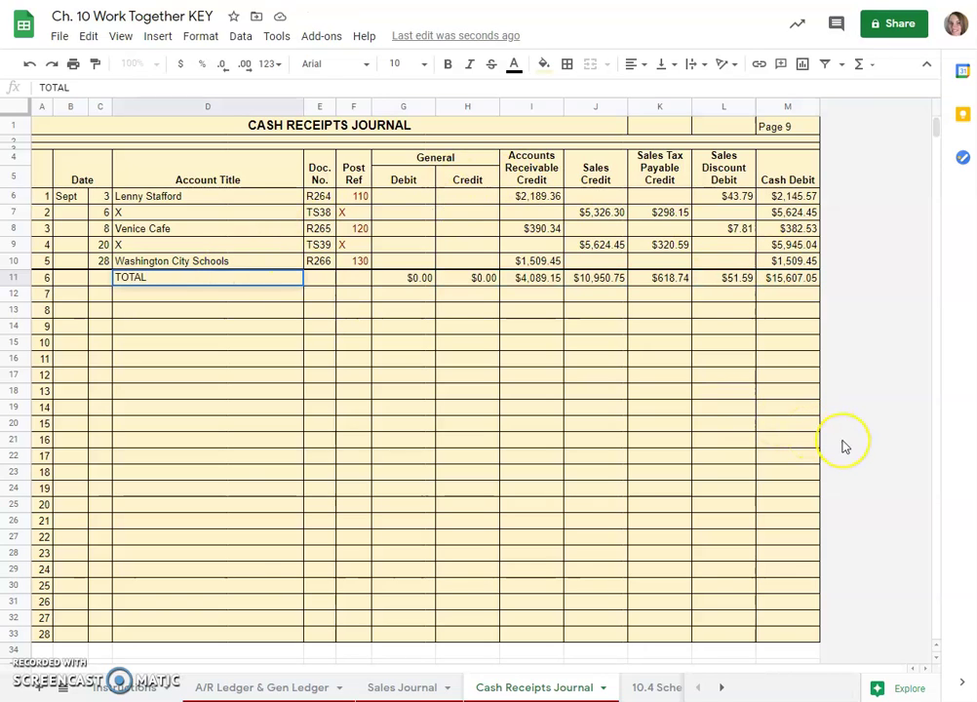
key(Left)
text(30)
key(Return)
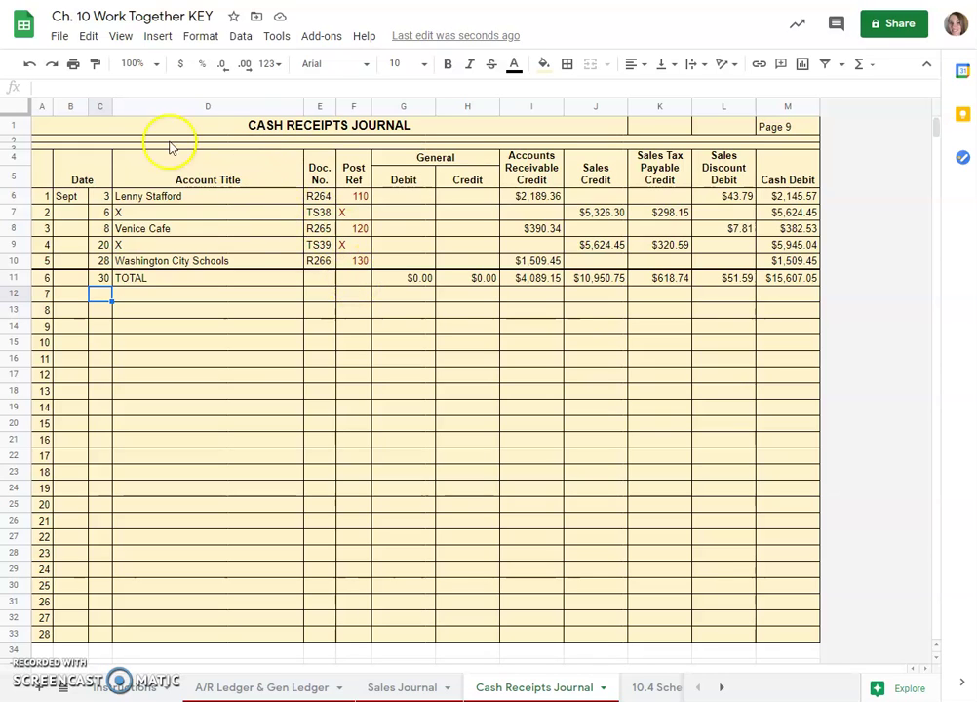
key(ctrl+shift+Page_Down)
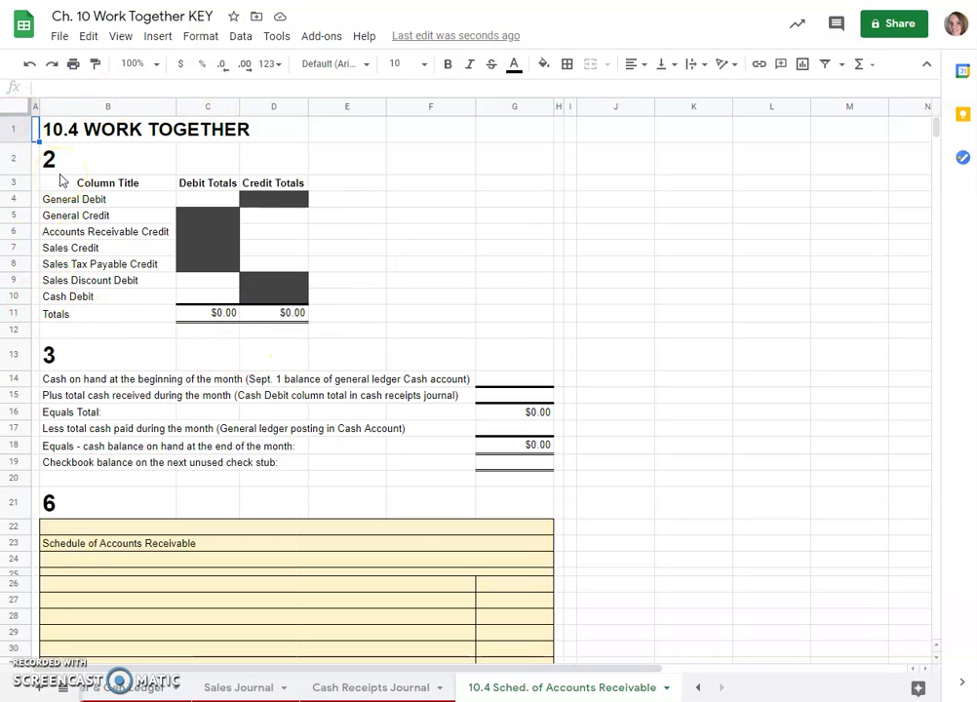
- Link the proof's General Debit and General Credit lines to journal totals G11 and H11
click(194, 201)
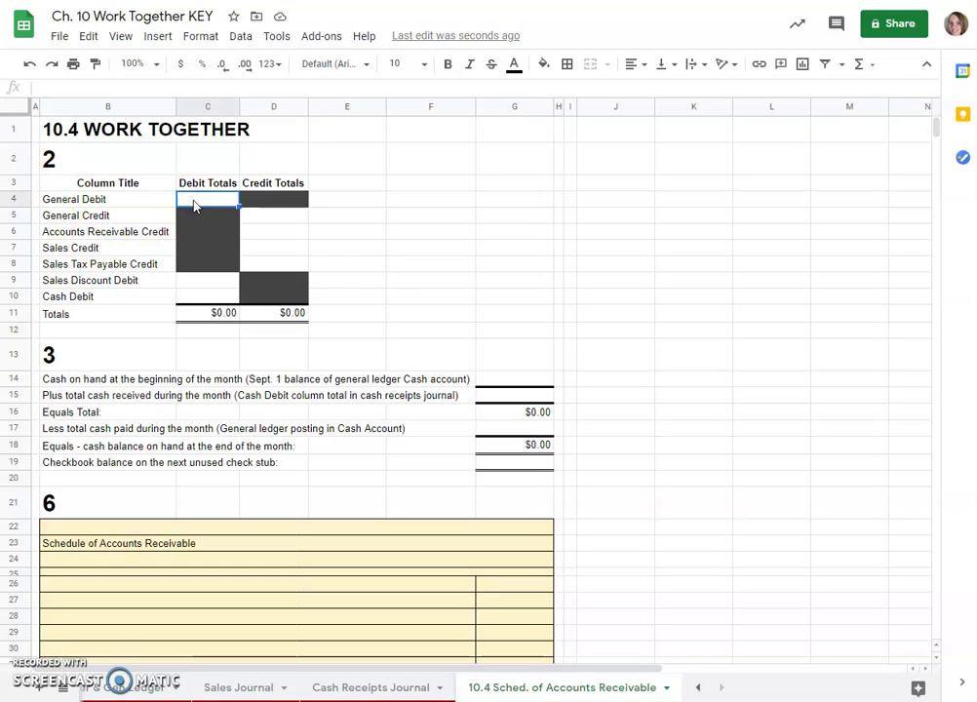
text(=)
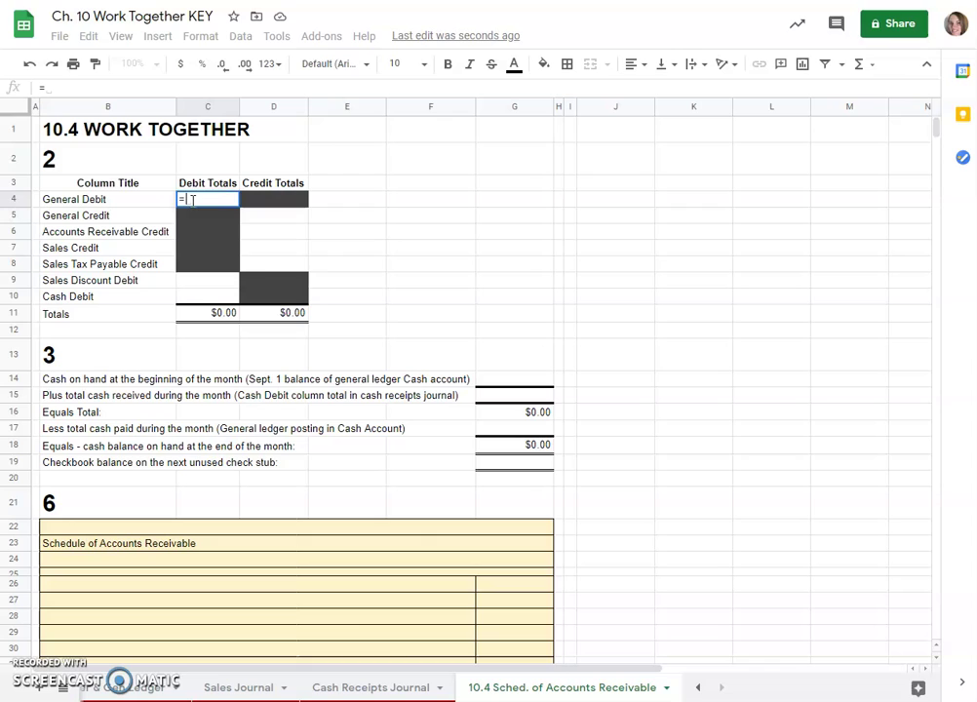
click(353, 690)
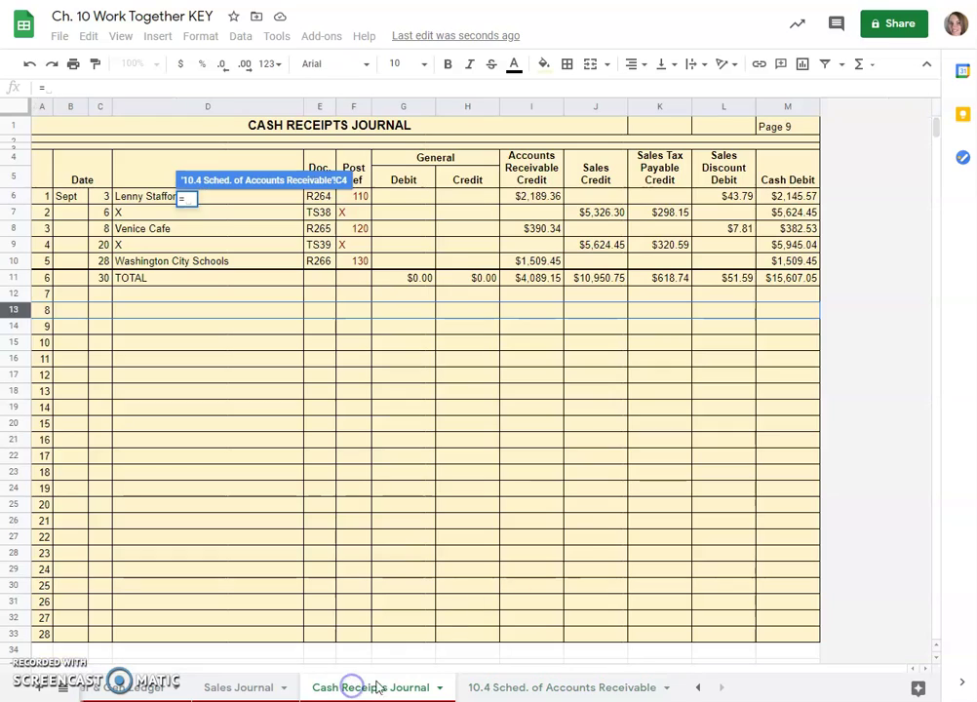
click(396, 283)
key(Return)
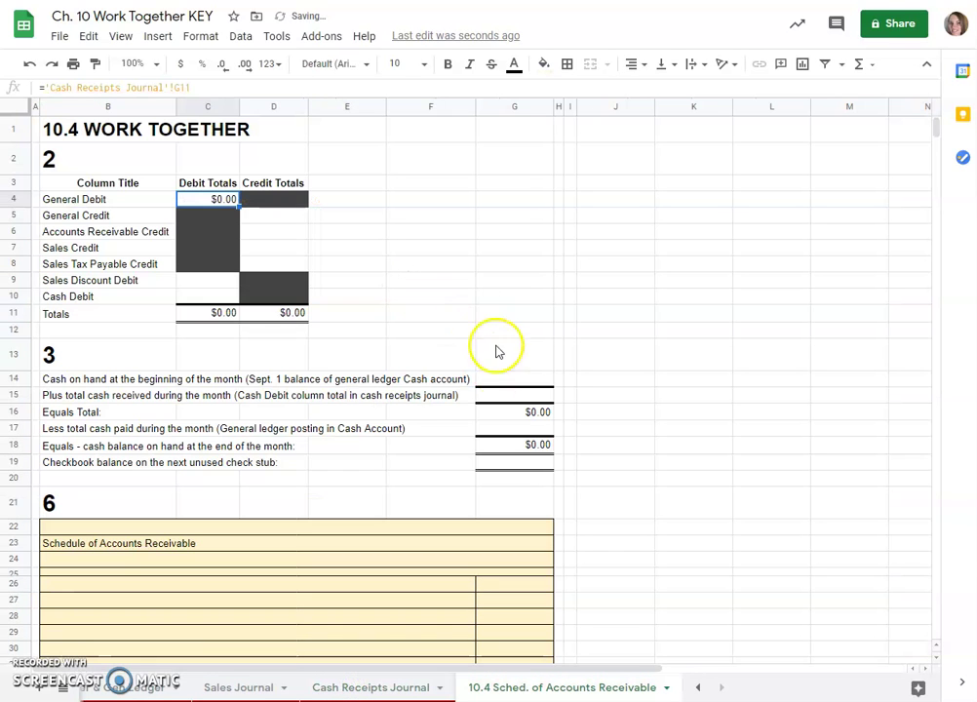
click(274, 221)
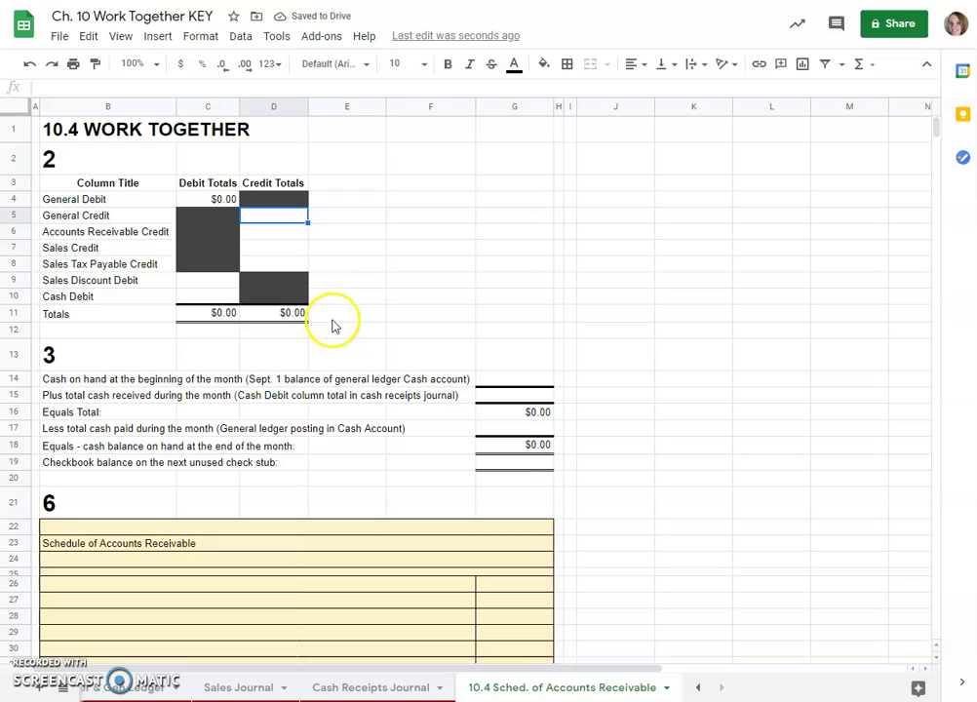
text(=)
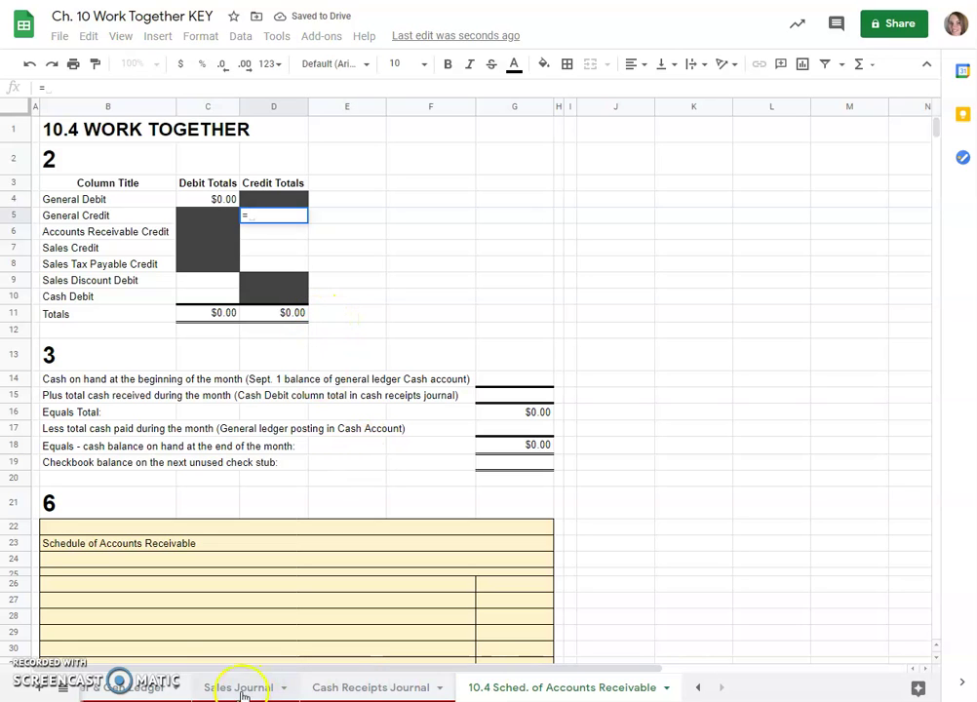
click(376, 693)
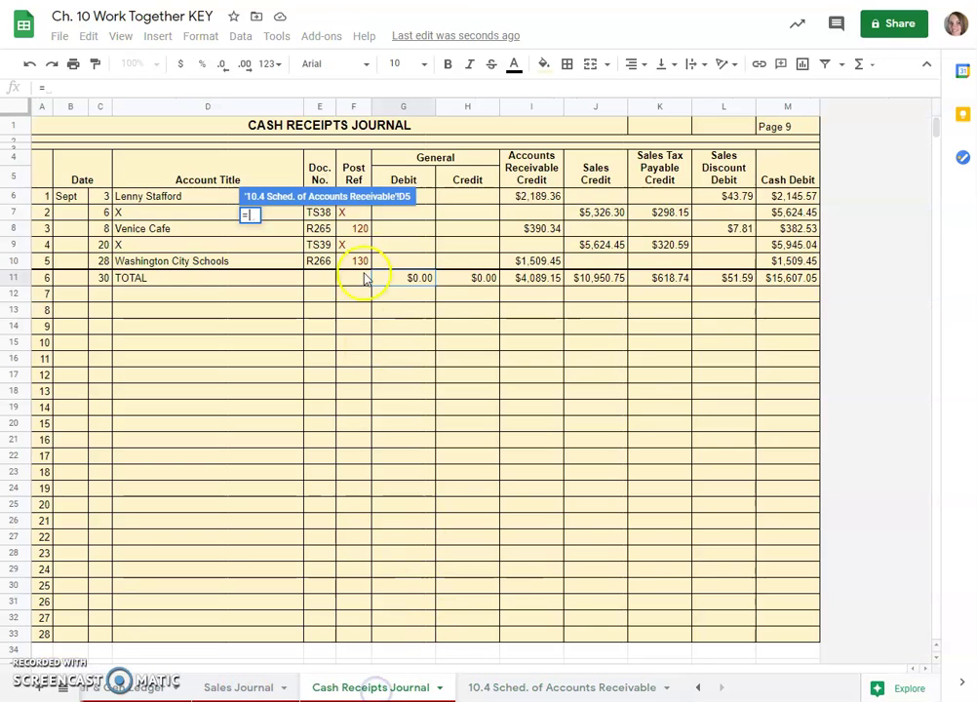
click(469, 283)
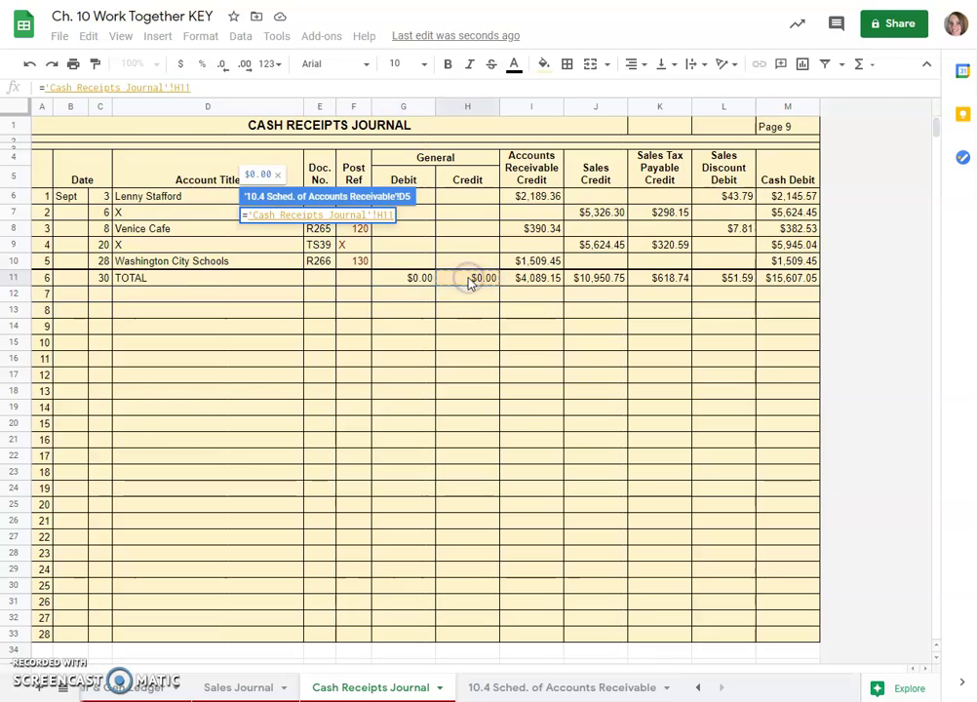
key(Return)
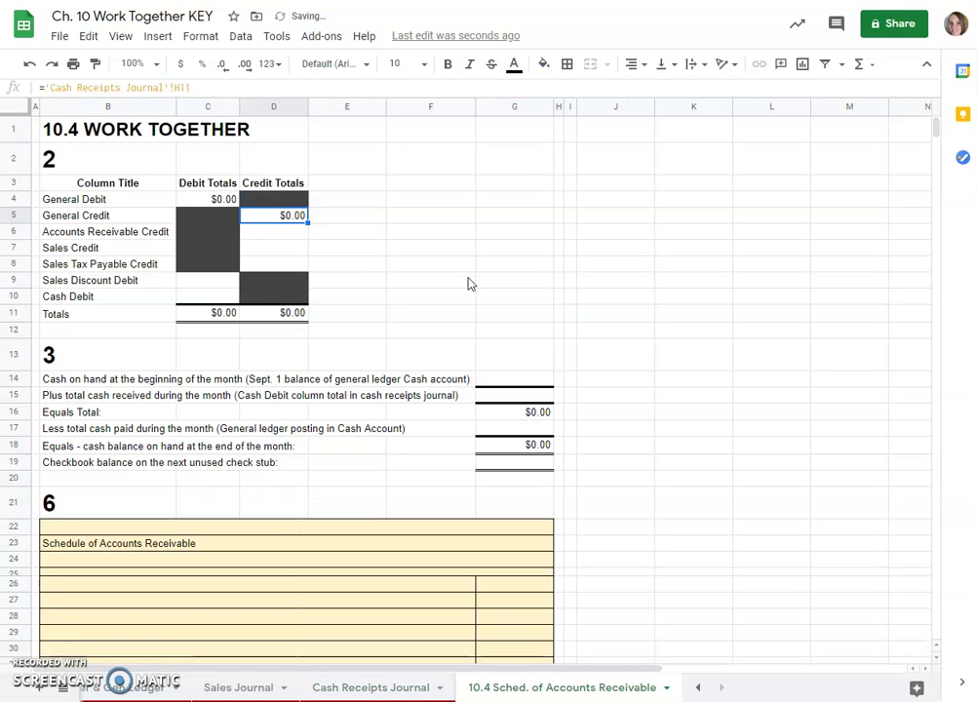
- Link the Accounts Receivable Credit and Sales Credit lines to journal totals I11 and J11
click(277, 234)
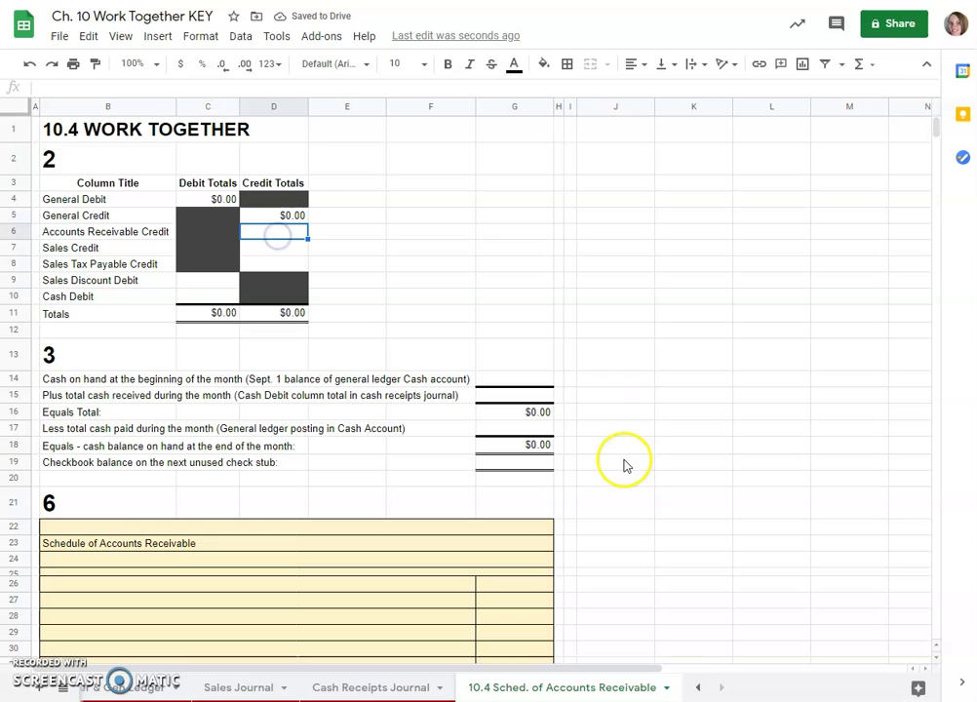
text(=)
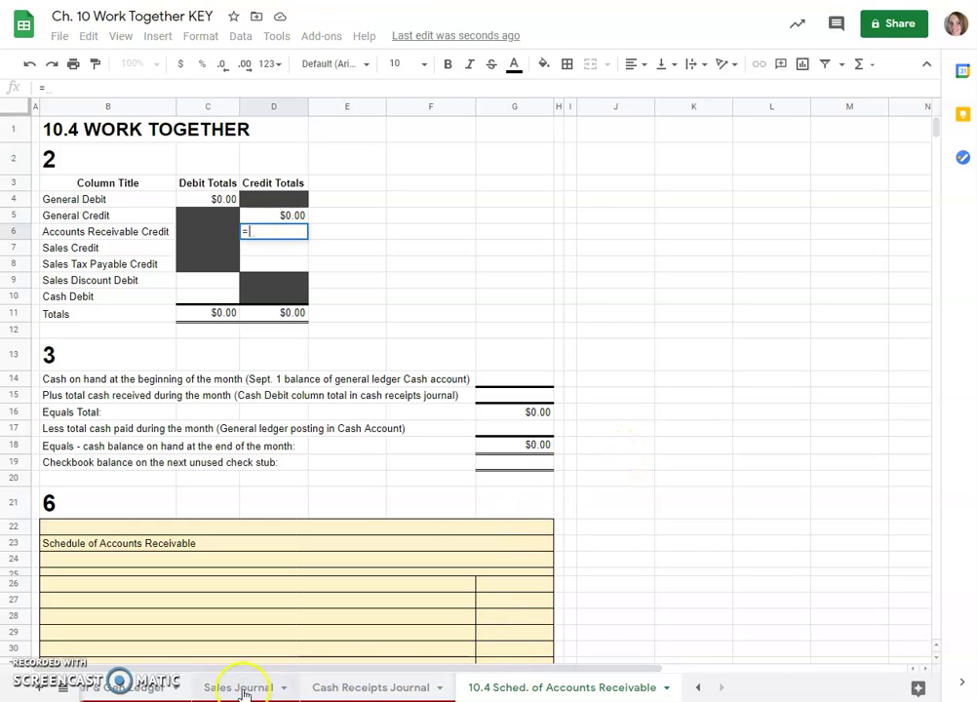
click(363, 688)
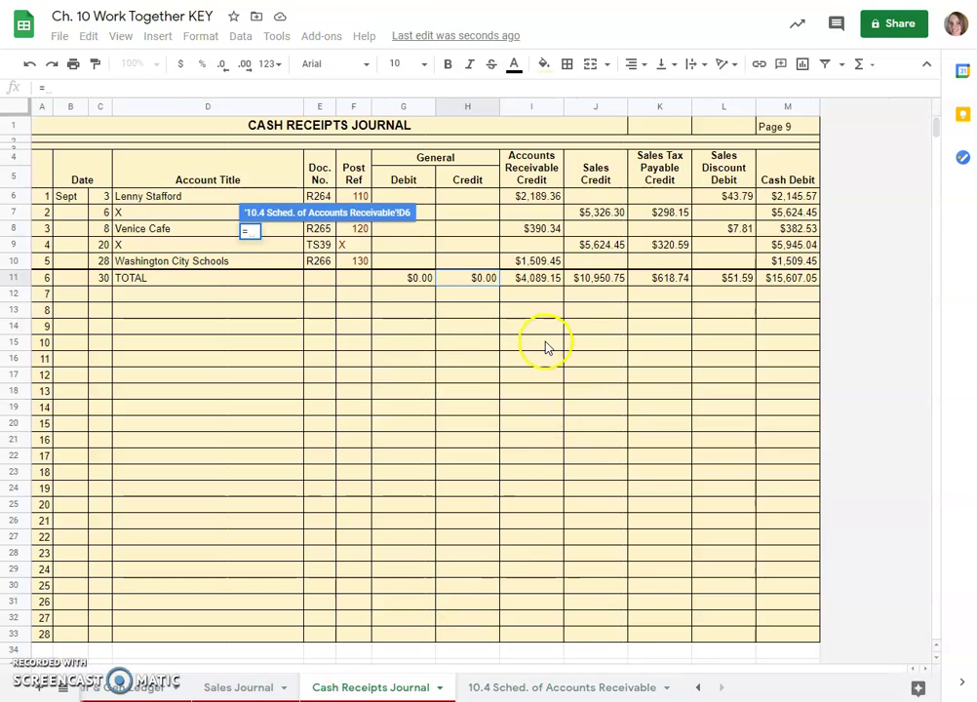
click(534, 281)
key(Return)
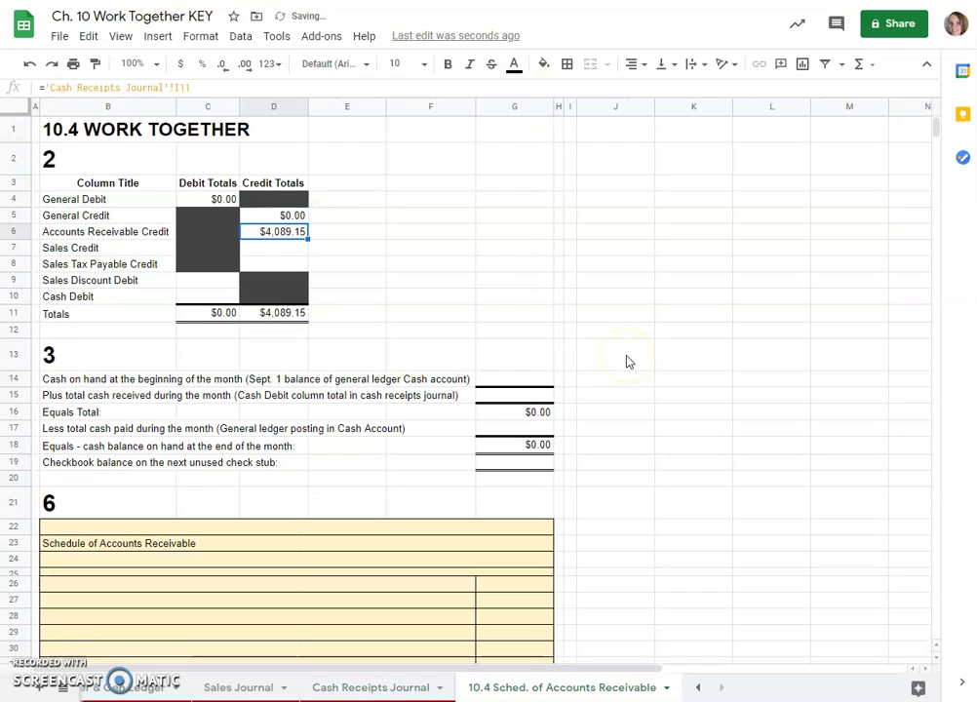
click(284, 248)
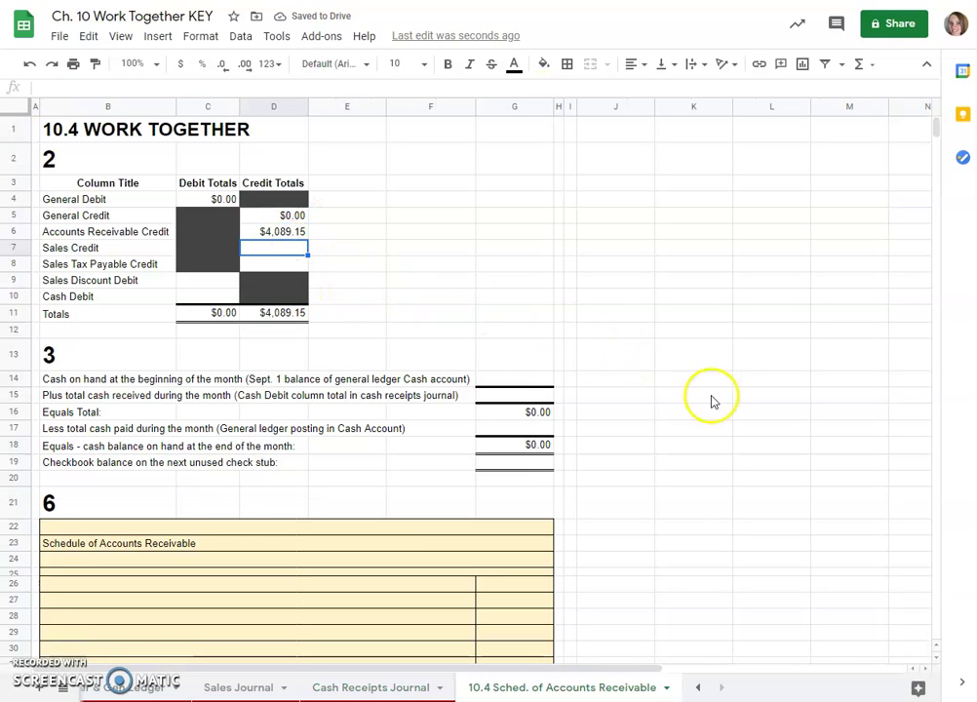
text(=)
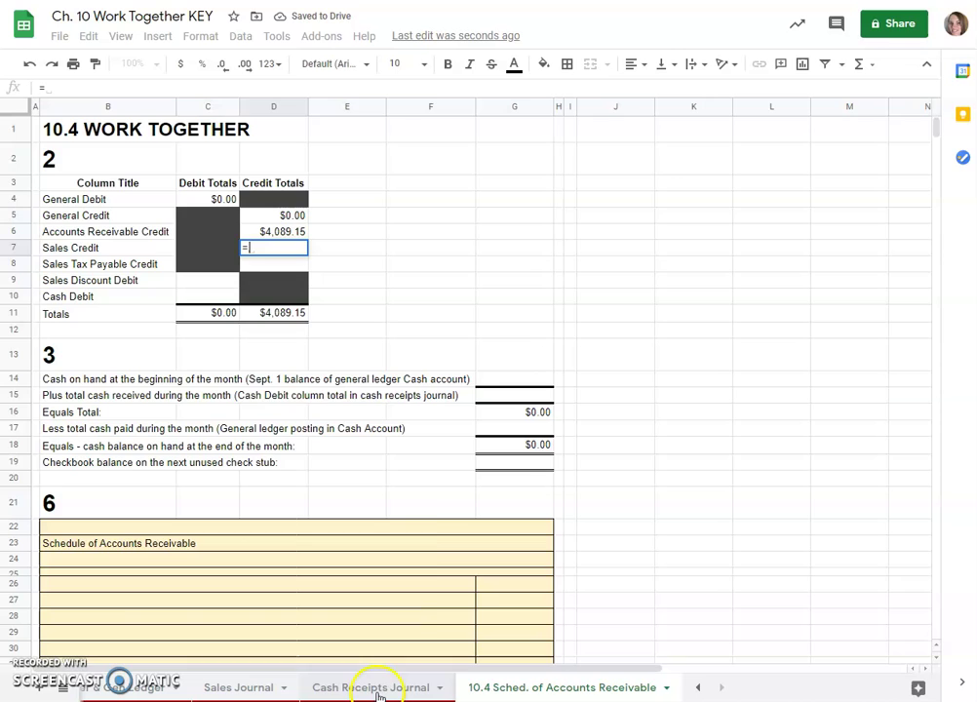
click(358, 688)
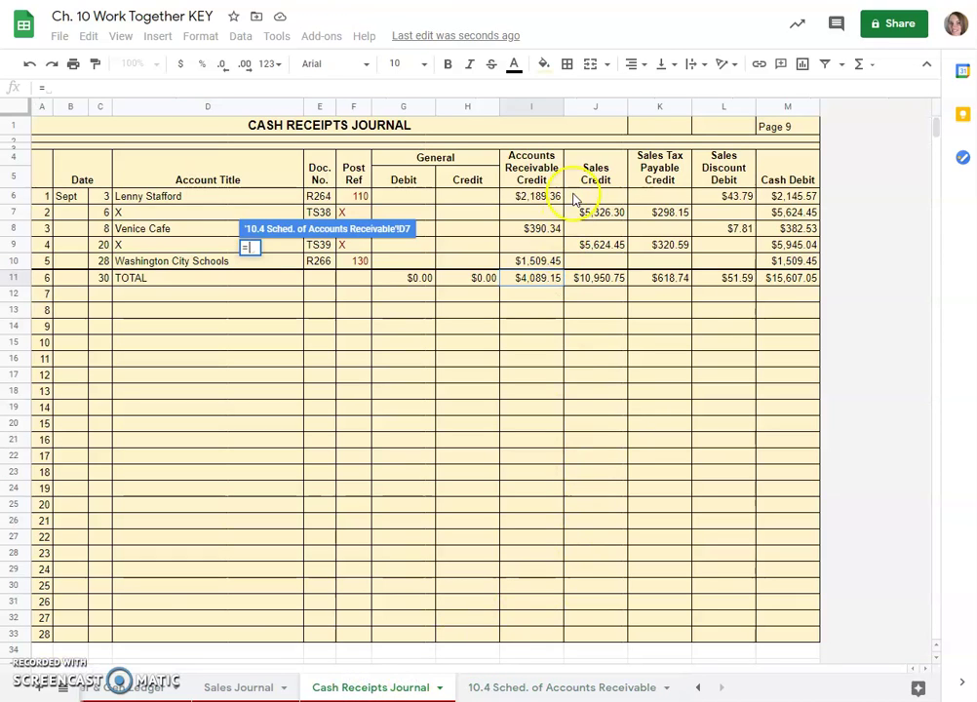
click(599, 279)
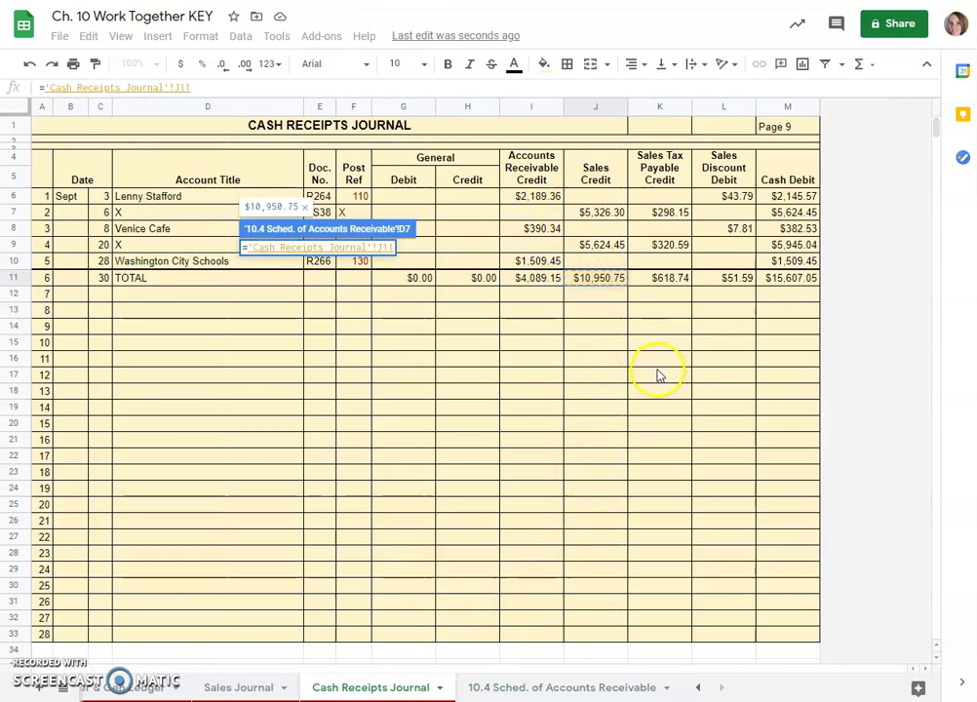
key(Return)
- Link the Sales Tax Payable Credit and Sales Discount Debit lines to totals K11 and L11
click(262, 271)
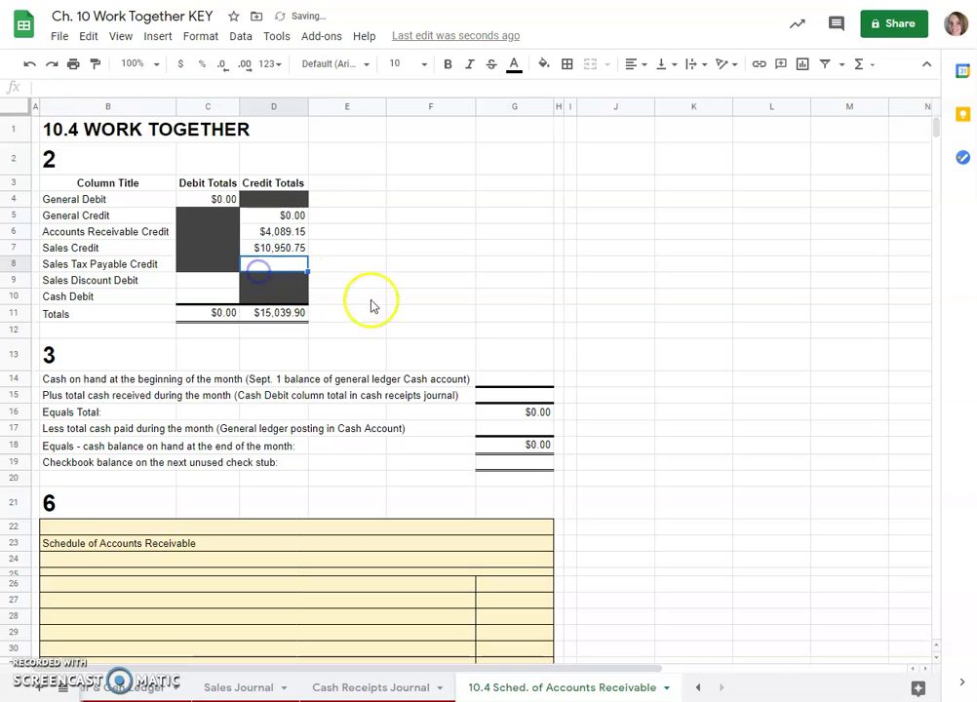
text(=)
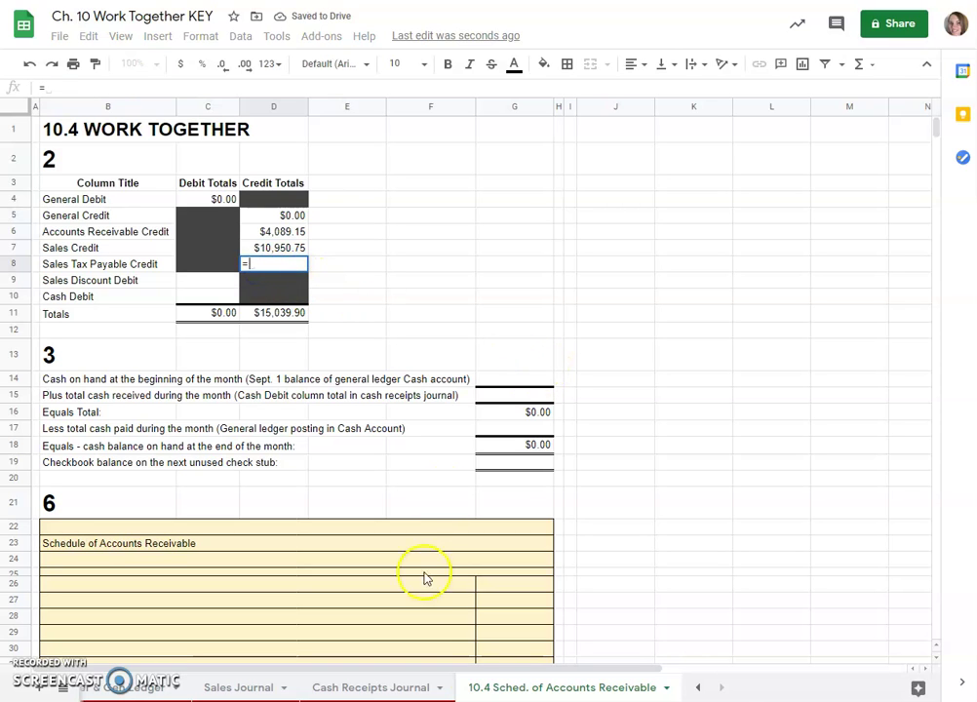
click(364, 689)
click(660, 278)
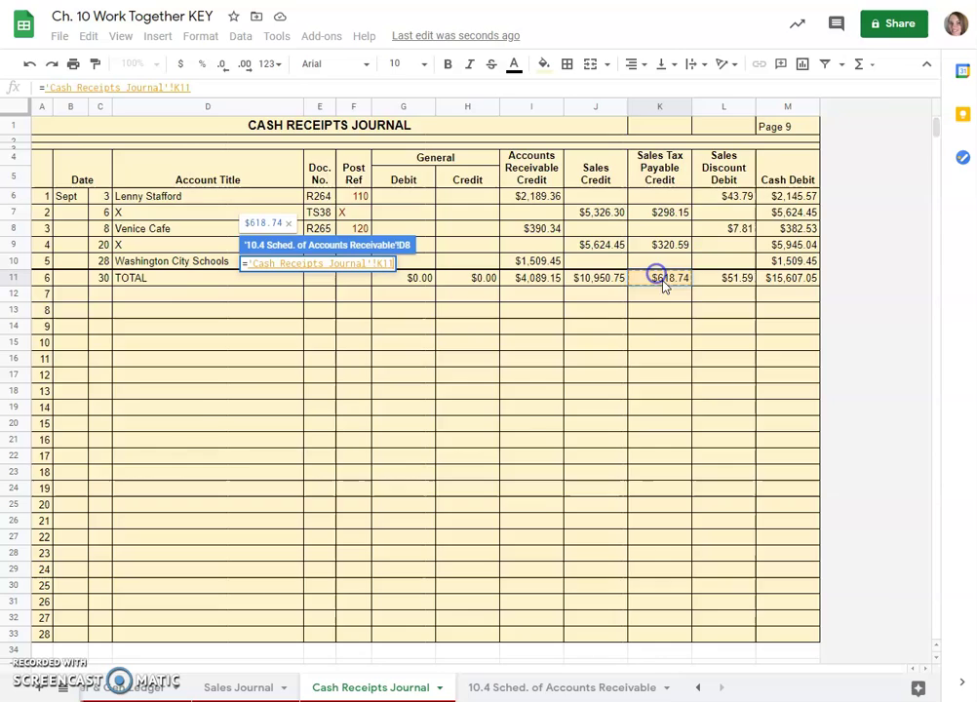
key(Return)
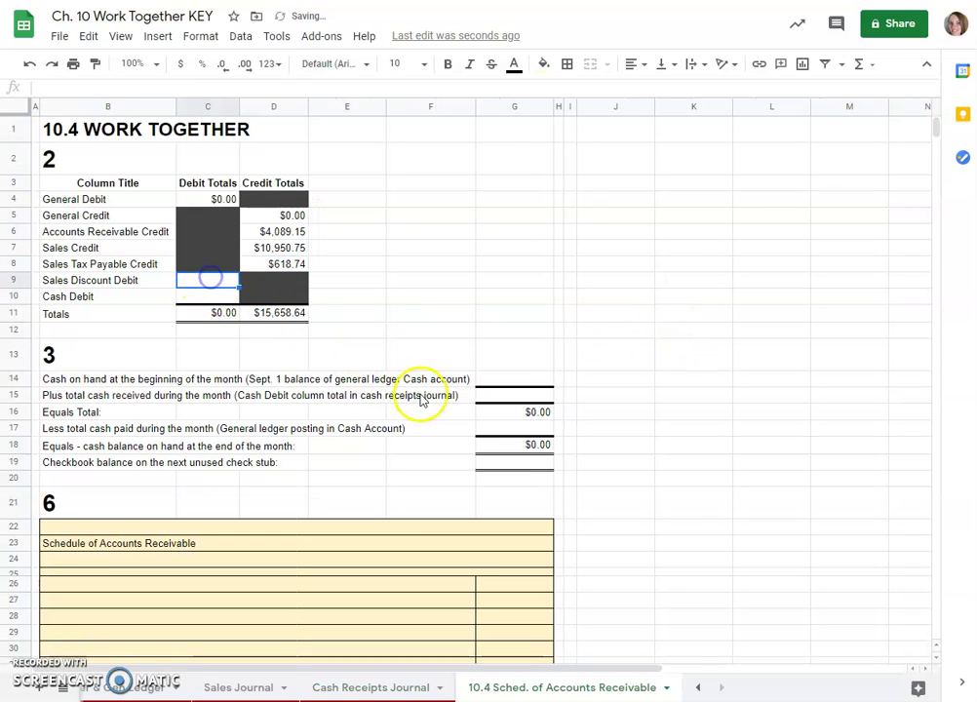
text(=)
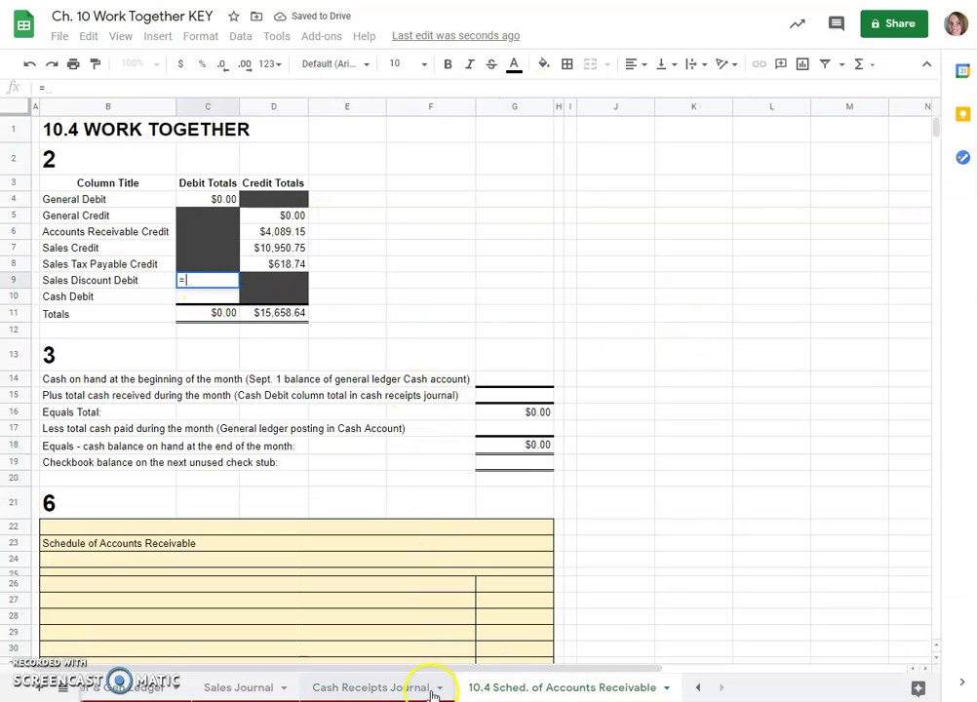
click(395, 688)
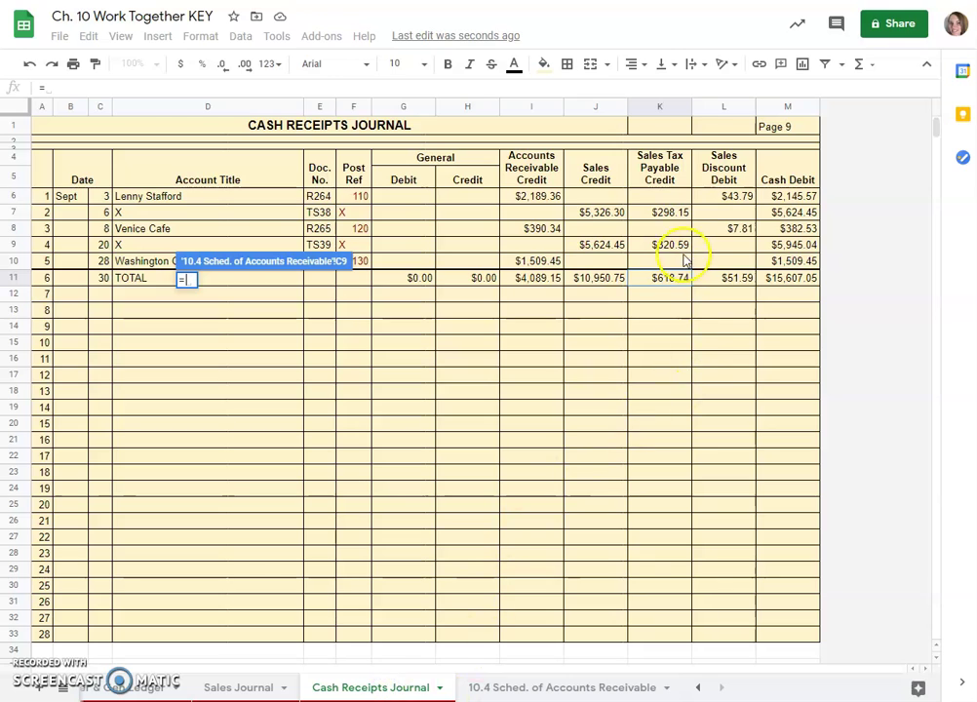
click(733, 278)
key(Return)
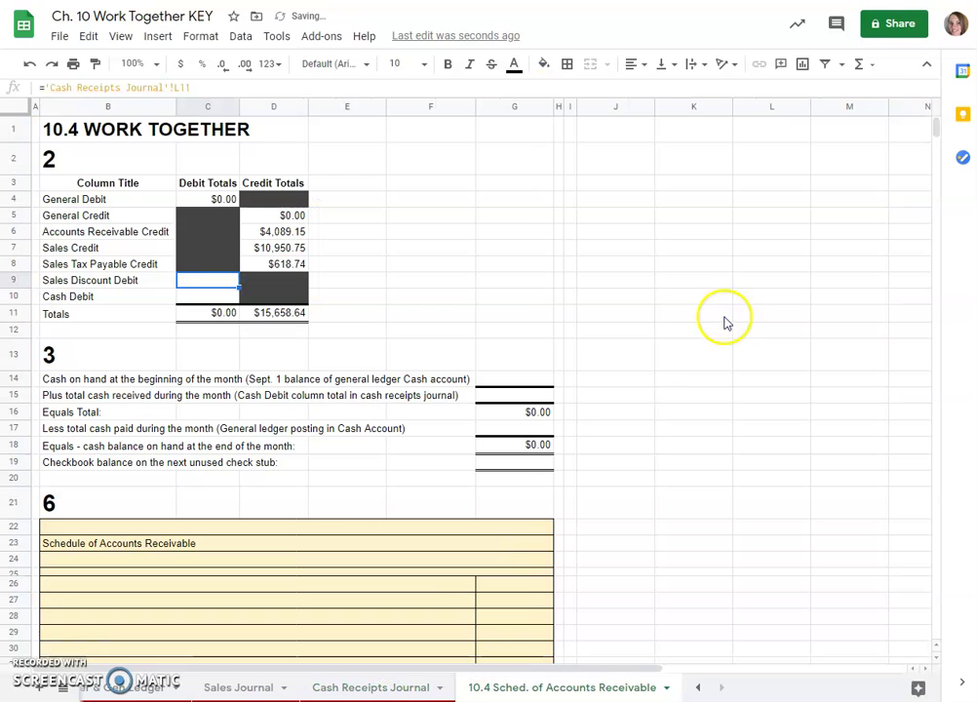
- Link the Cash Debit line to the journal's $15,607.05 total in M11
click(215, 296)
text(=)
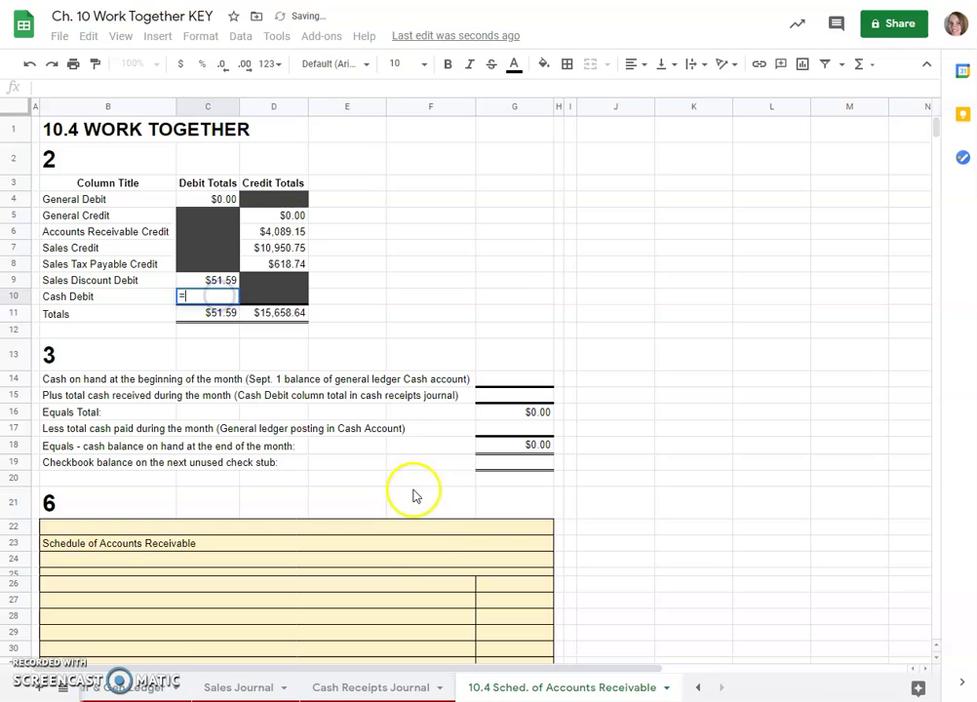
click(388, 689)
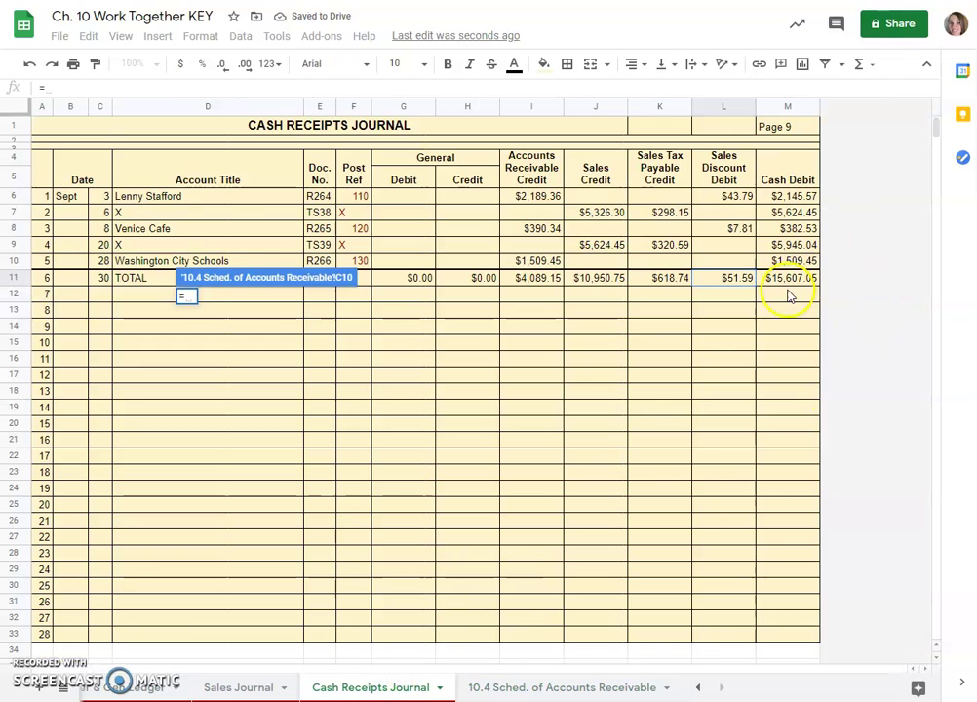
click(784, 280)
key(Return)
click(251, 336)
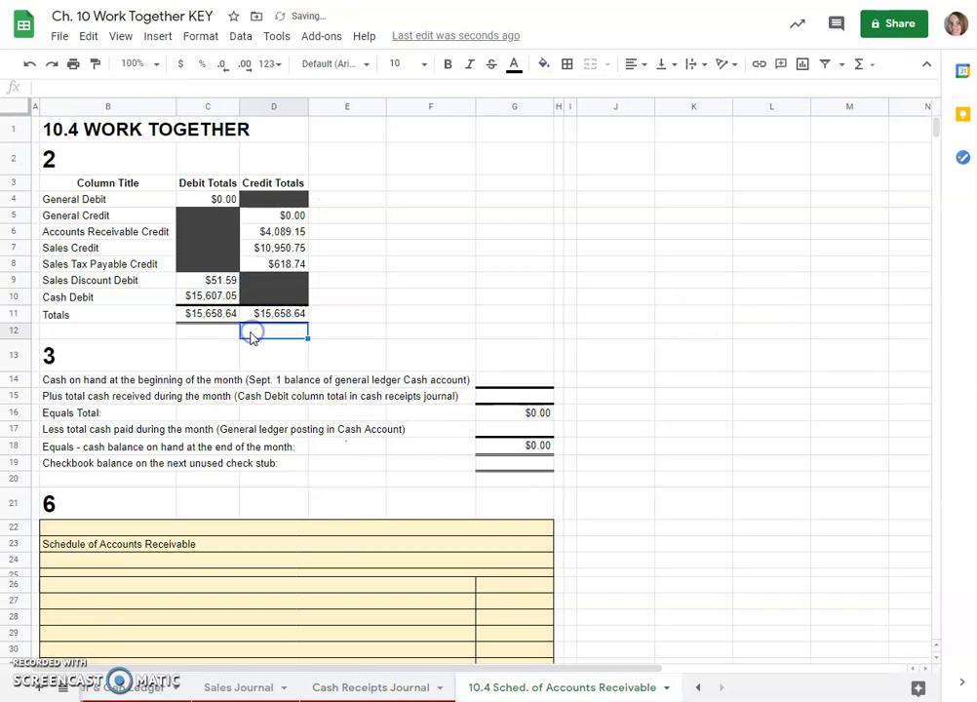
click(196, 312)
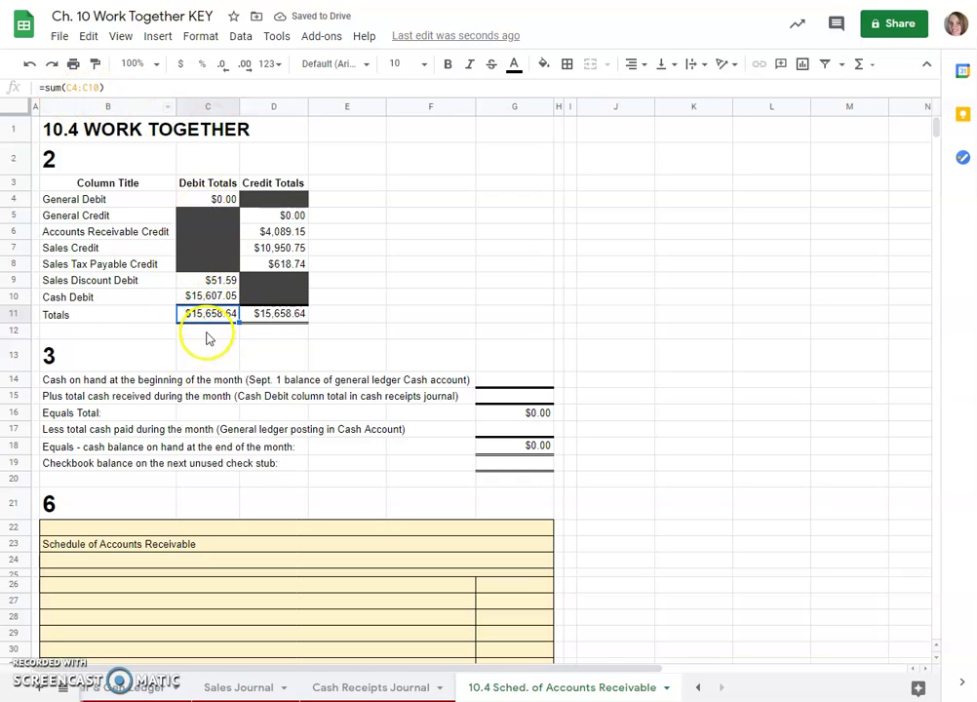
click(207, 331)
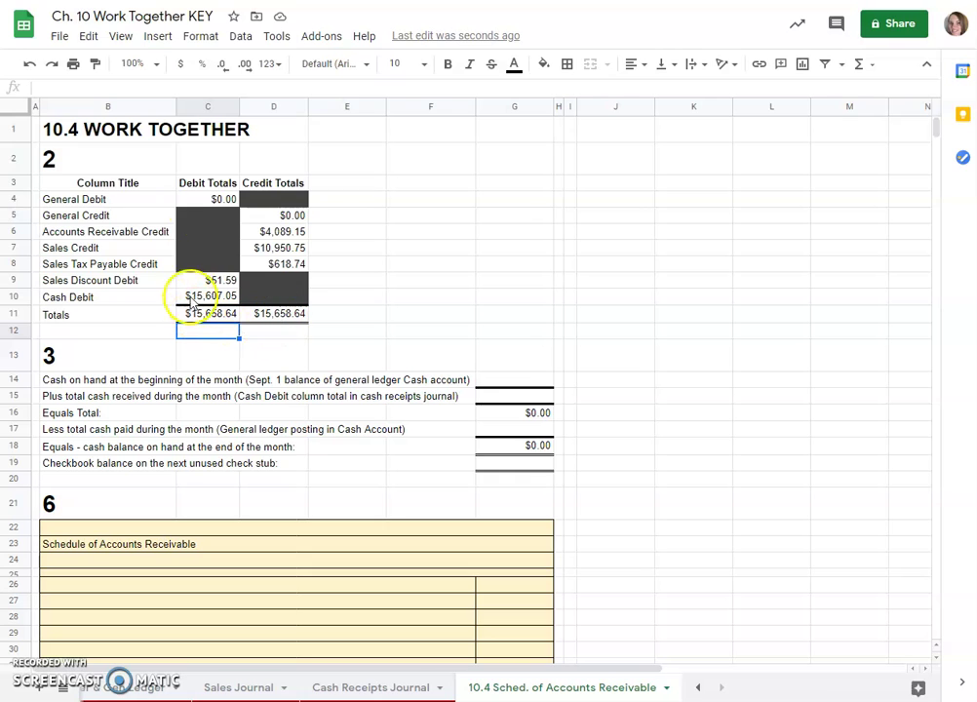
click(359, 684)
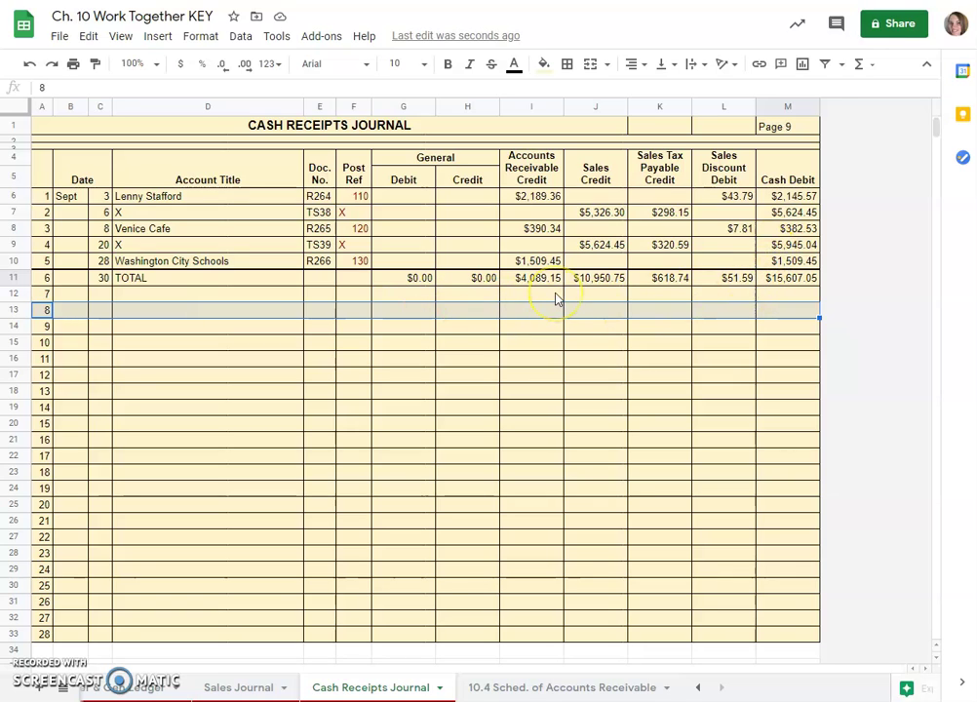
- Apply a double-line bottom border under the G11:M11 column totals
click(775, 279)
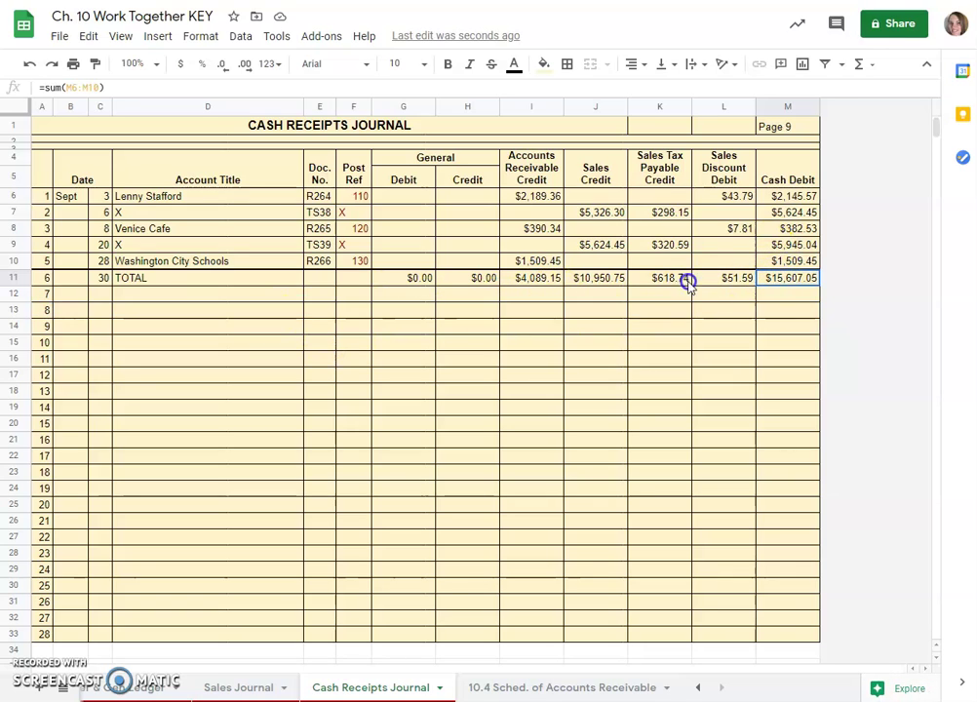
shift+click(386, 278)
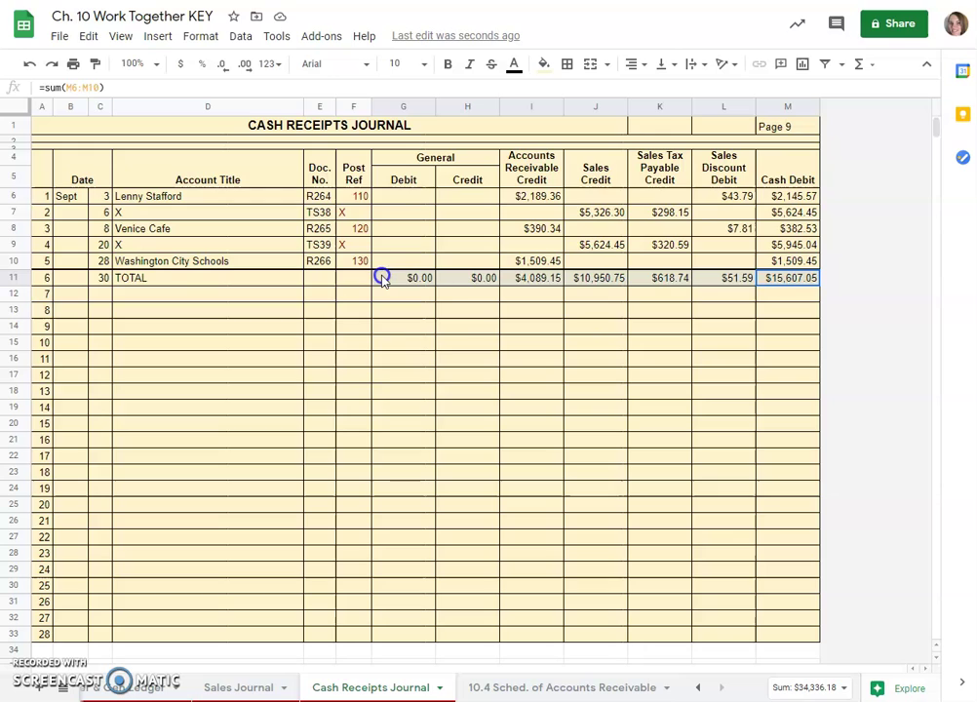
click(566, 64)
click(683, 117)
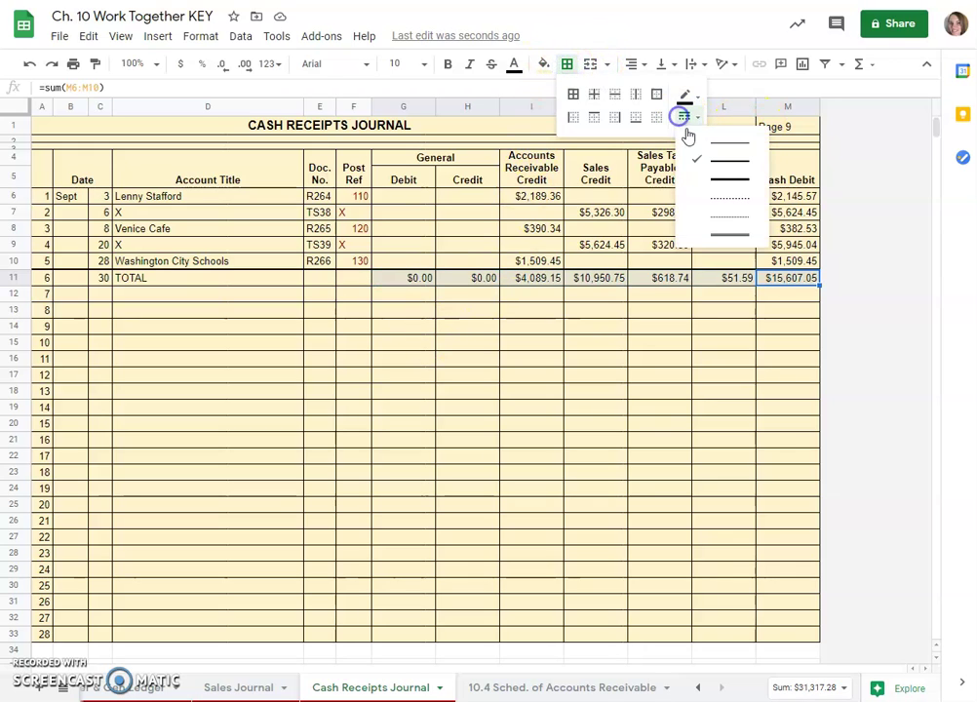
click(727, 232)
click(635, 117)
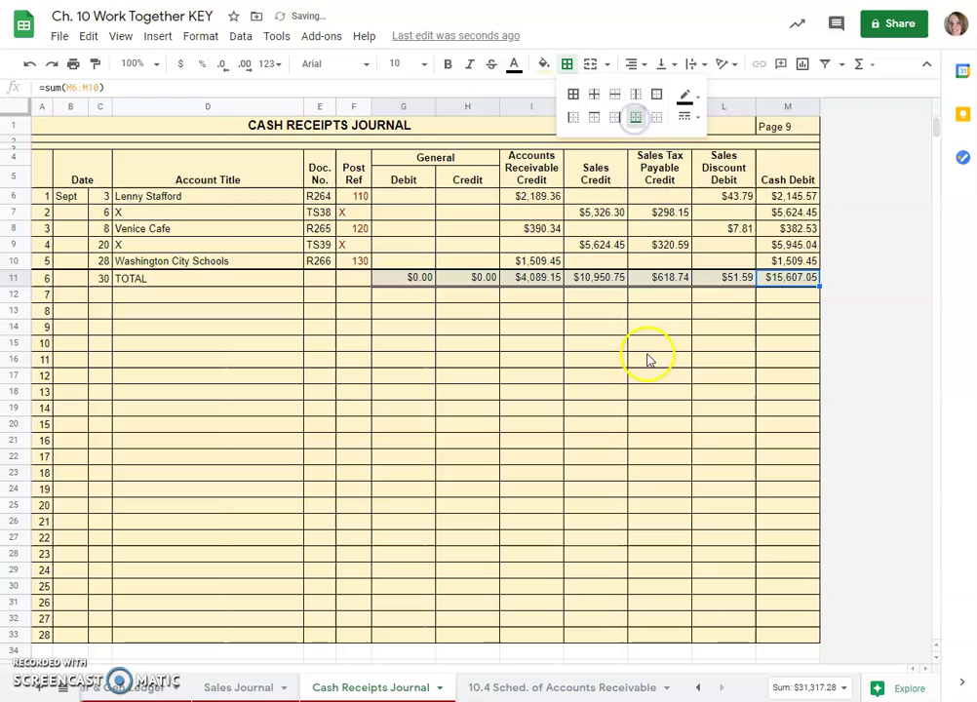
click(650, 360)
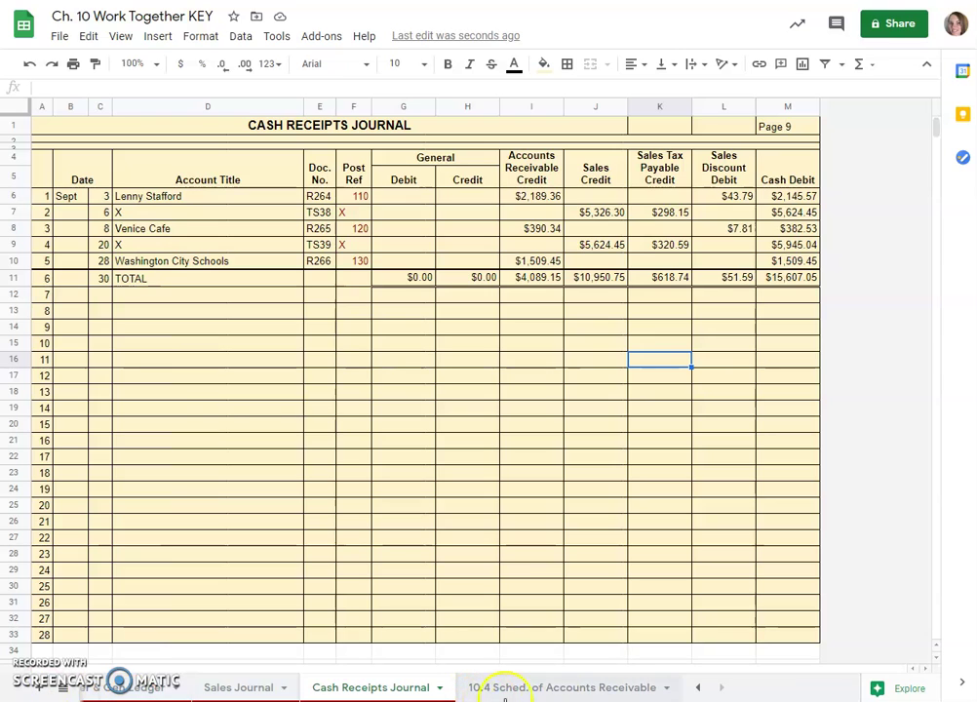
- Read the textbook page on the Instructions sheet, then return to the 10.4 Sched. of Accounts Receivable sheet
click(698, 687)
click(122, 688)
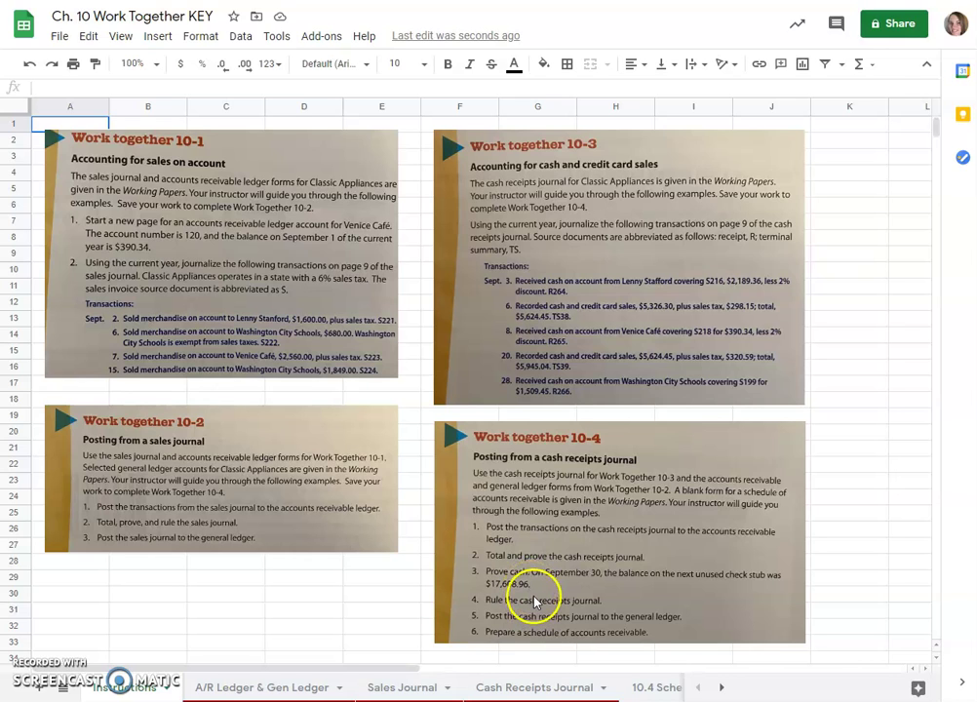
click(643, 688)
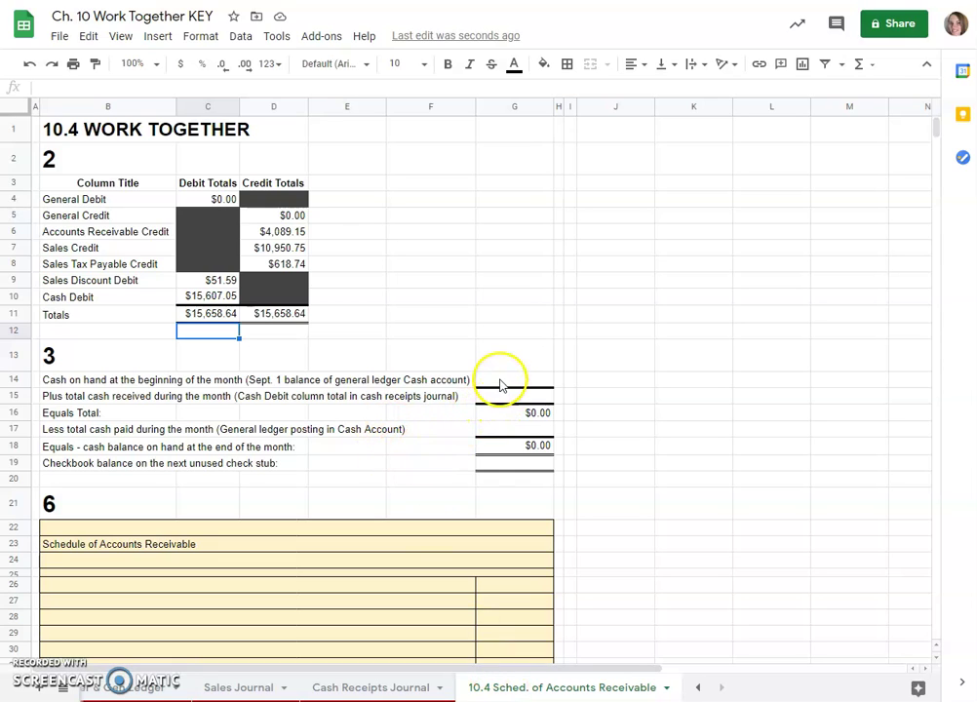
- Enter the $17,608.96 checkbook balance in G19
click(512, 463)
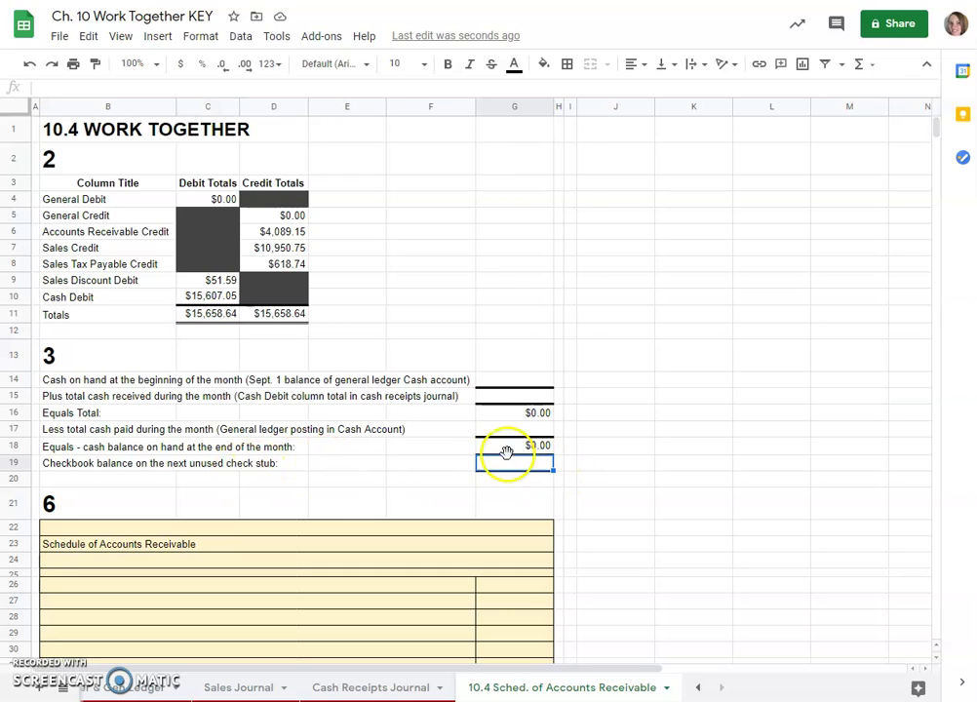
text(176)
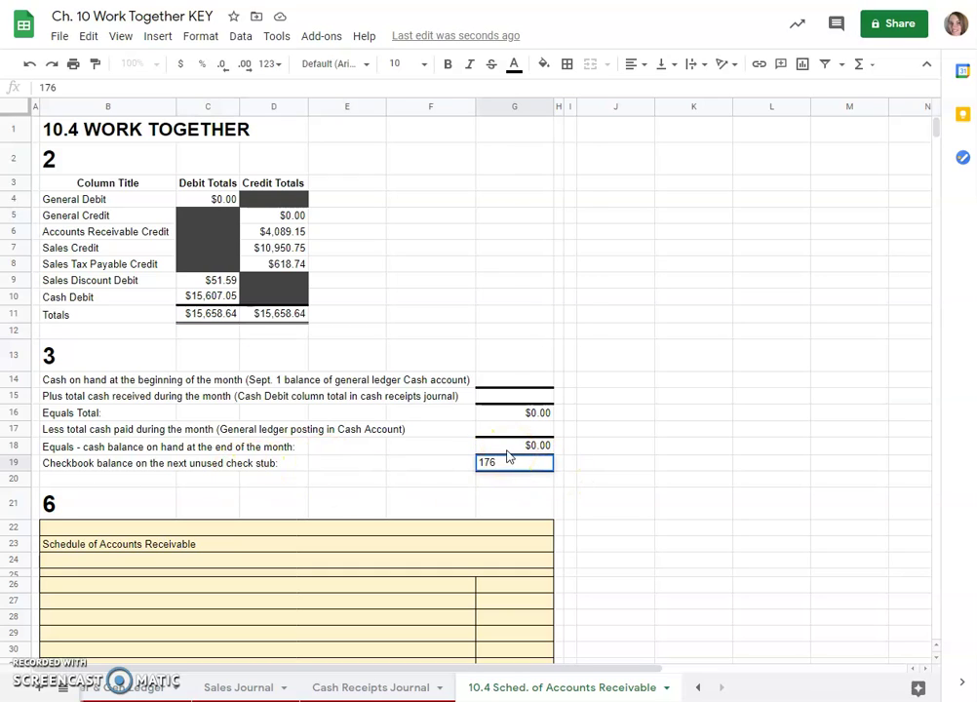
text(08.96)
key(Return)
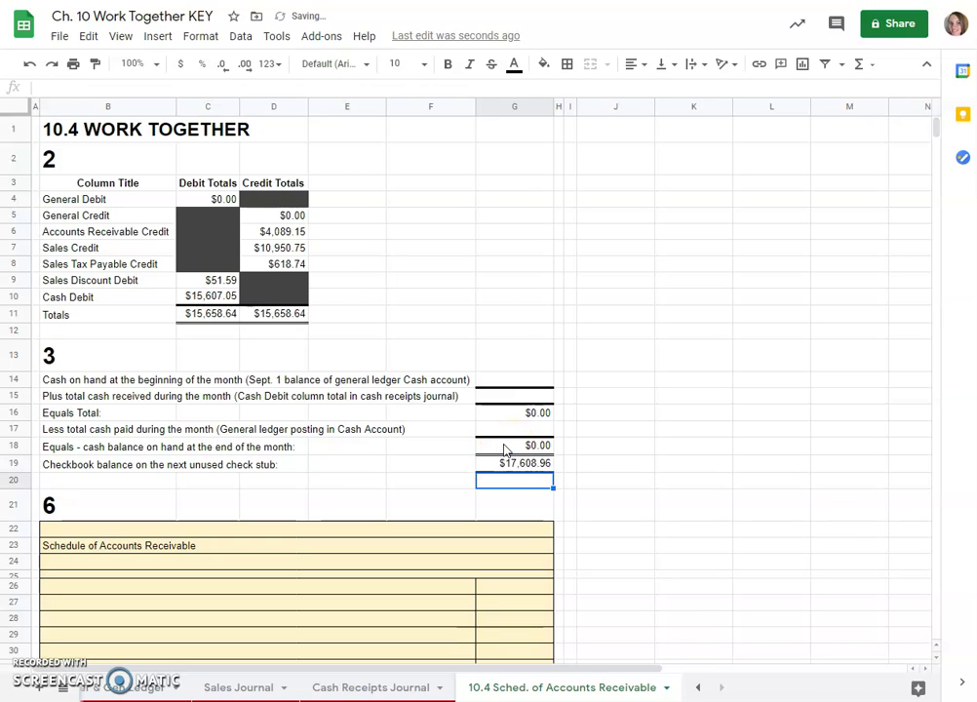
- Link beginning cash in G14 to the ledger's $11,486.16 Sept 1 Cash balance
click(506, 447)
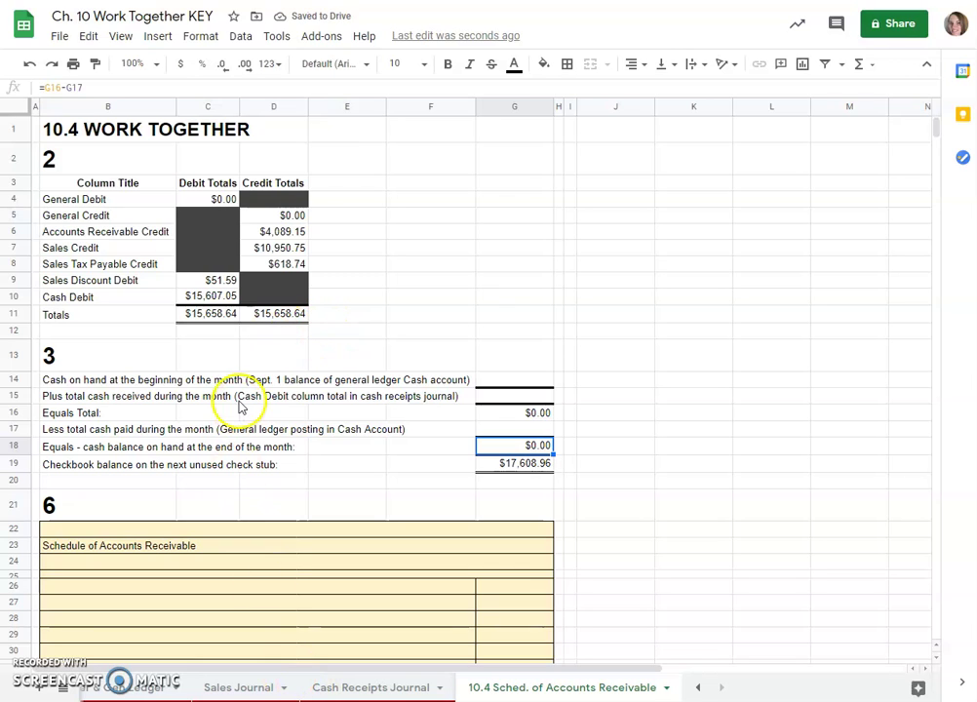
click(522, 380)
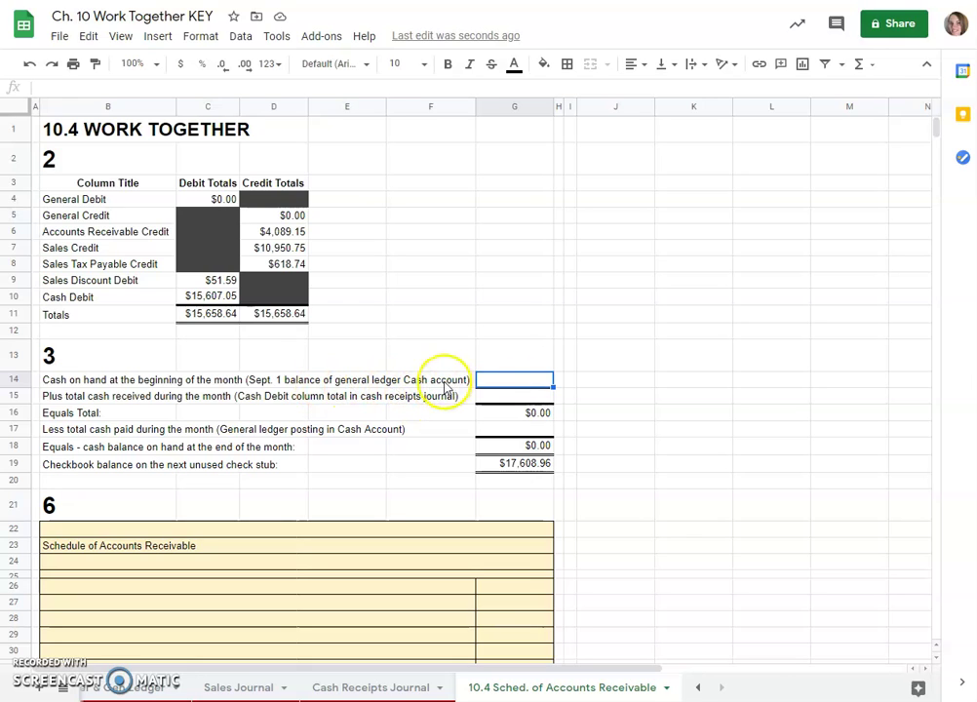
text(=)
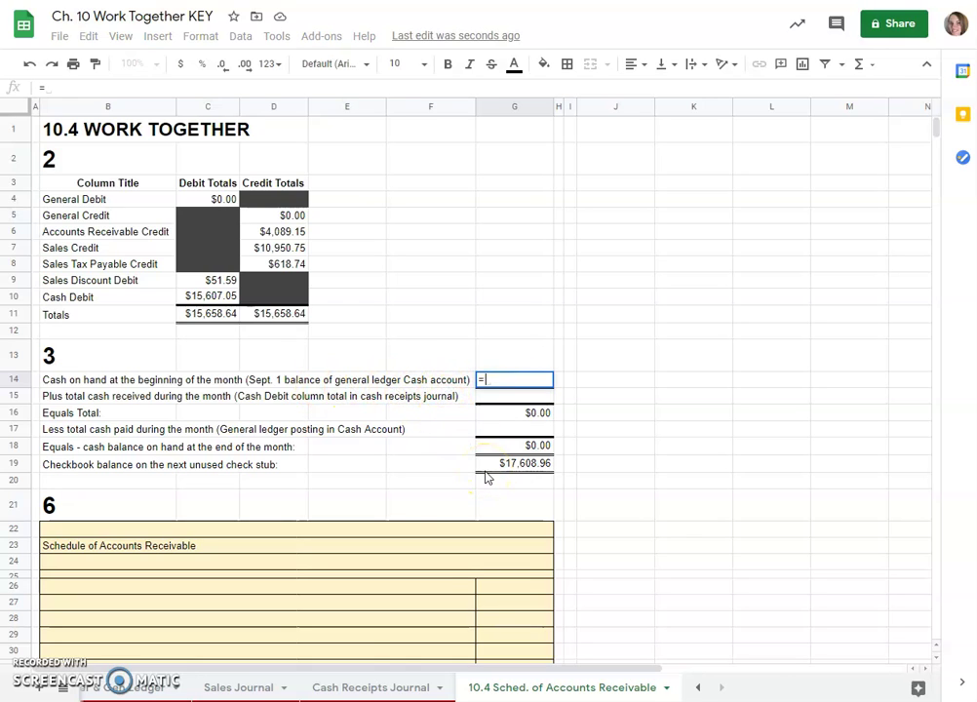
click(115, 687)
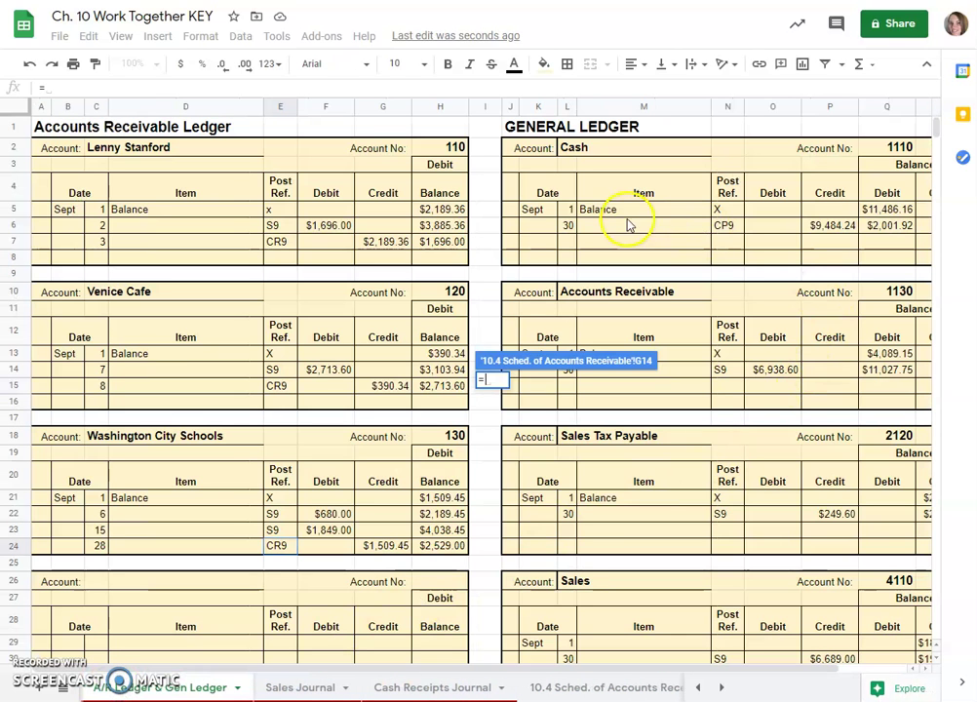
click(878, 211)
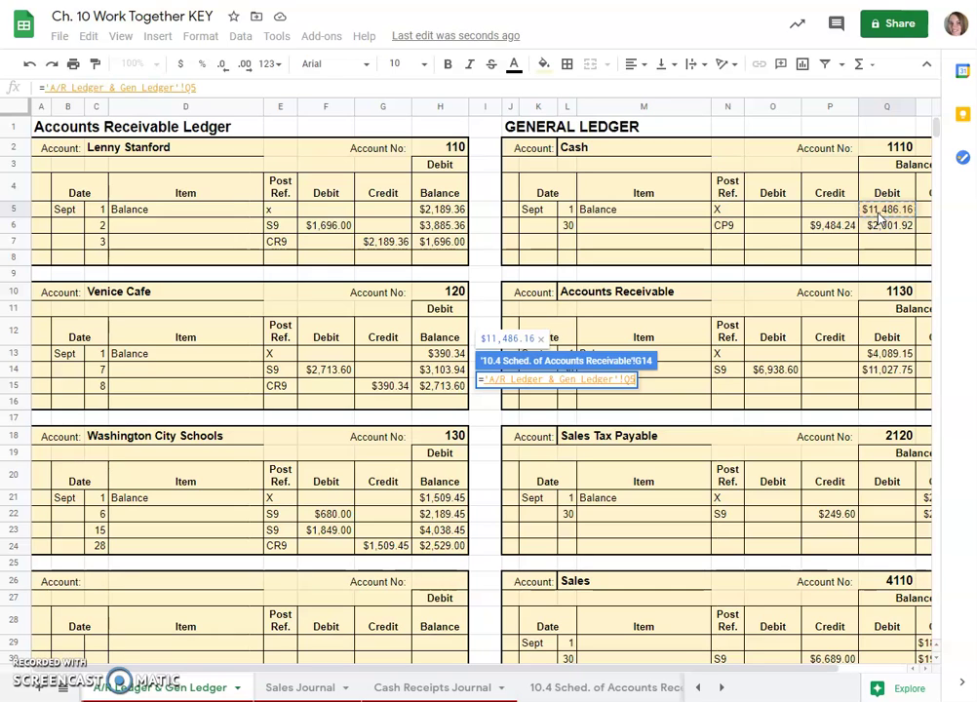
key(Return)
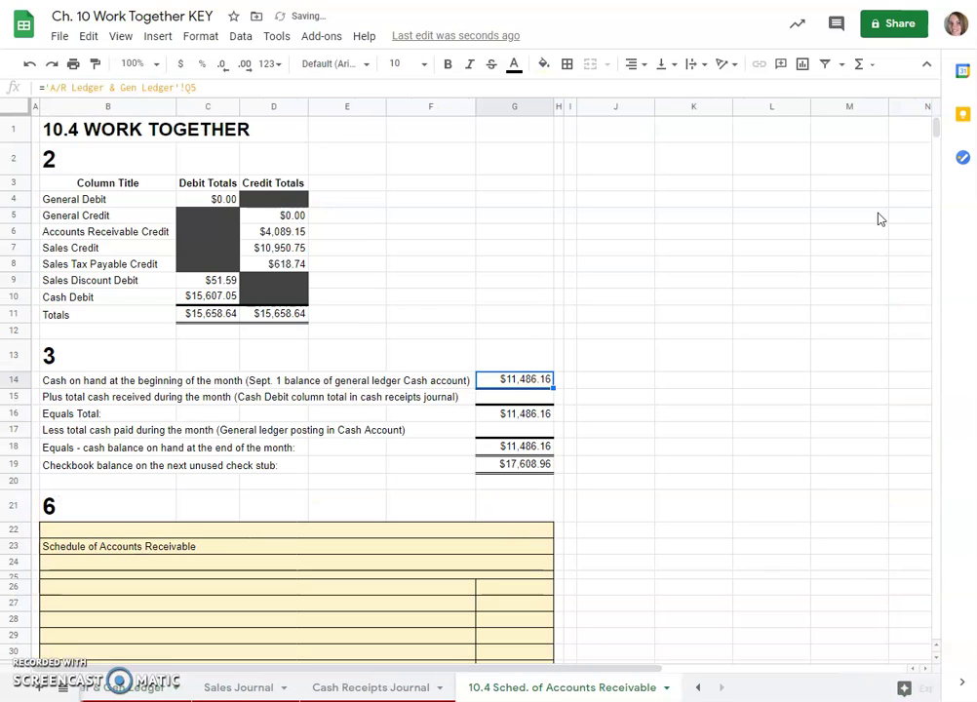
click(508, 397)
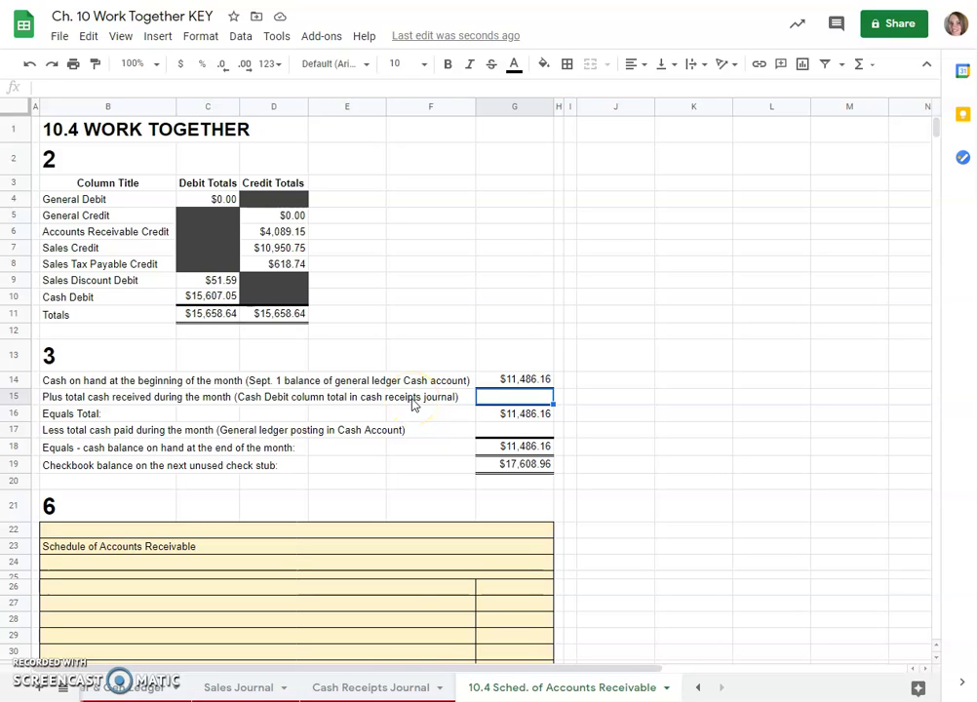
- Link total cash received to the journal's $15,607.05 Cash Debit total
text(=)
click(393, 689)
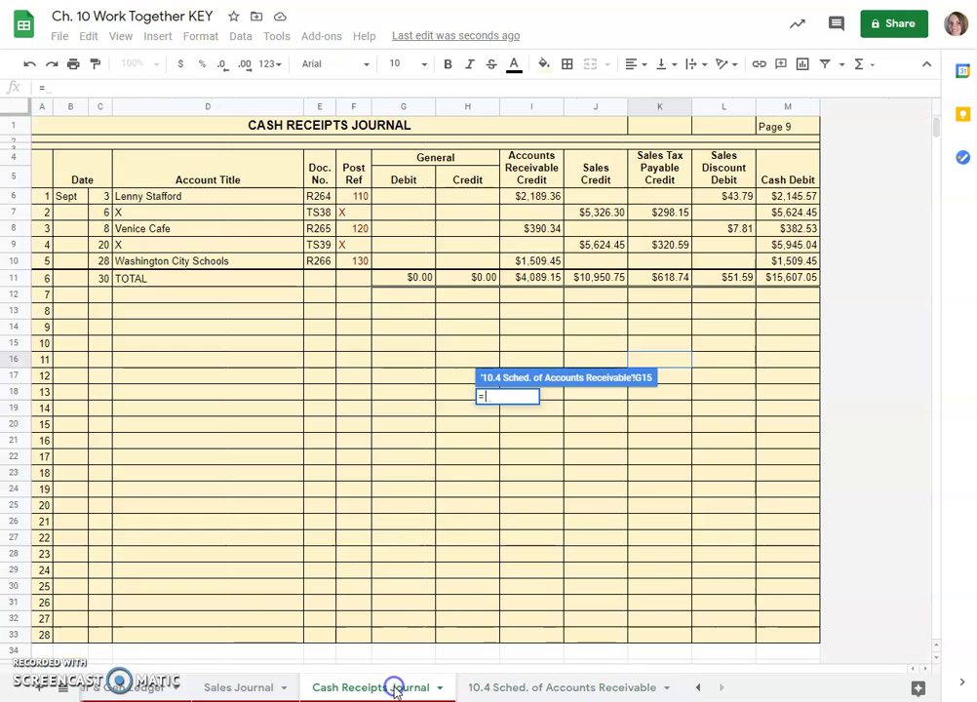
click(786, 282)
key(Return)
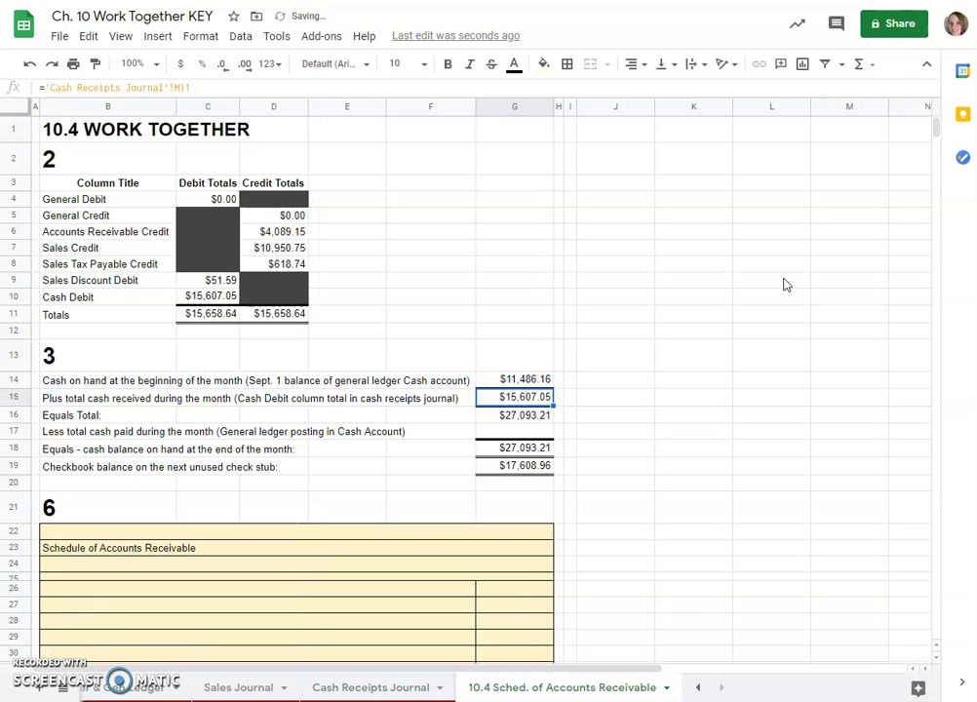
click(500, 415)
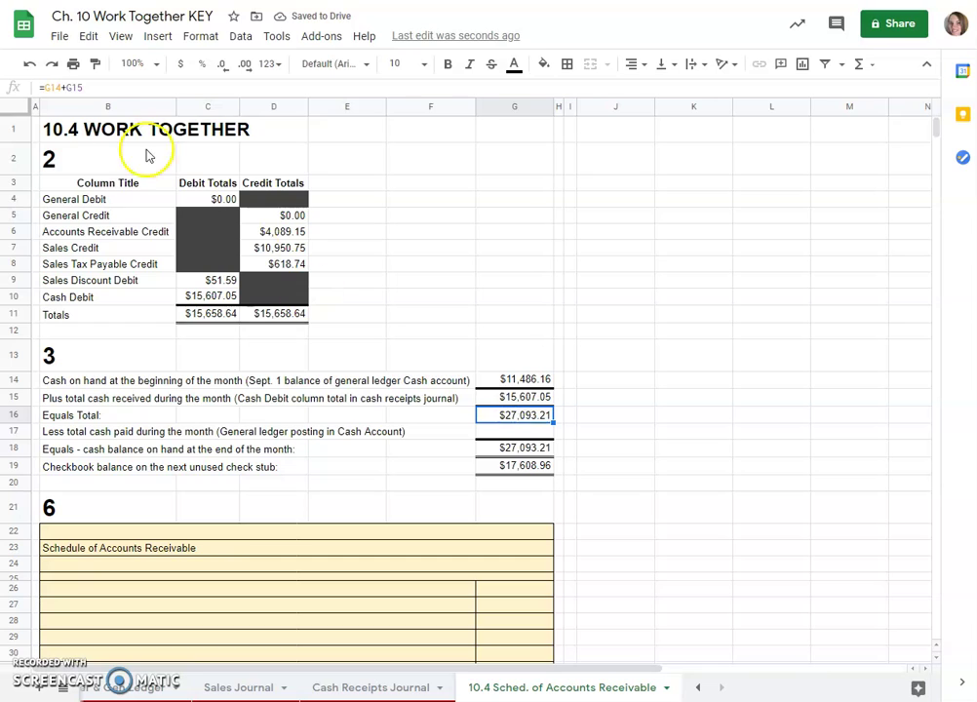
- Link total cash paid in G17 to the Cash account's $9,484.24 credit
click(515, 431)
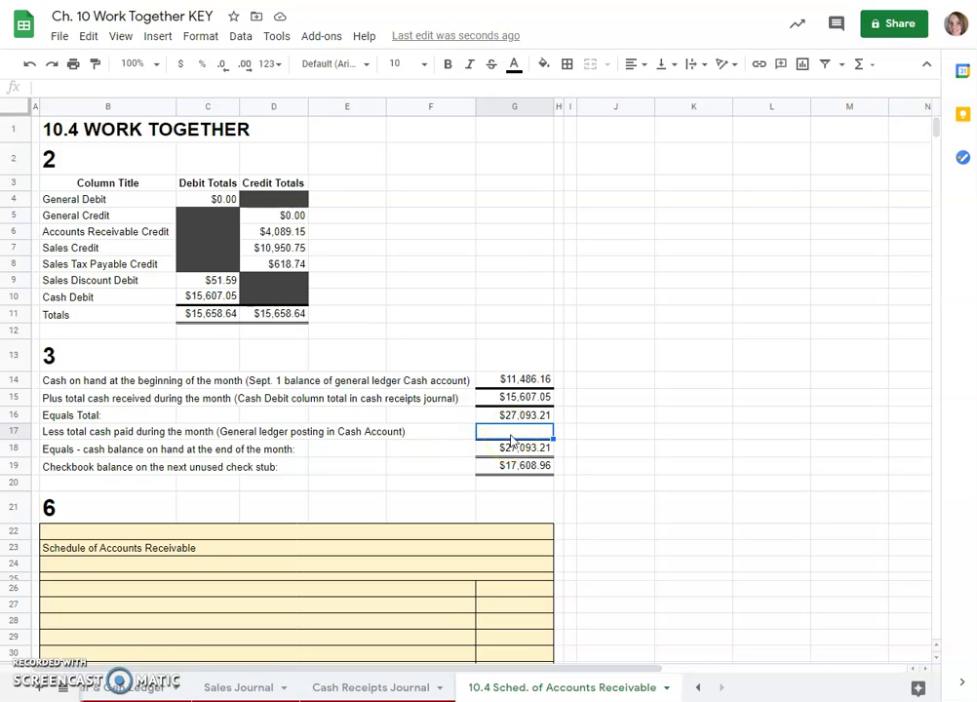
text(=)
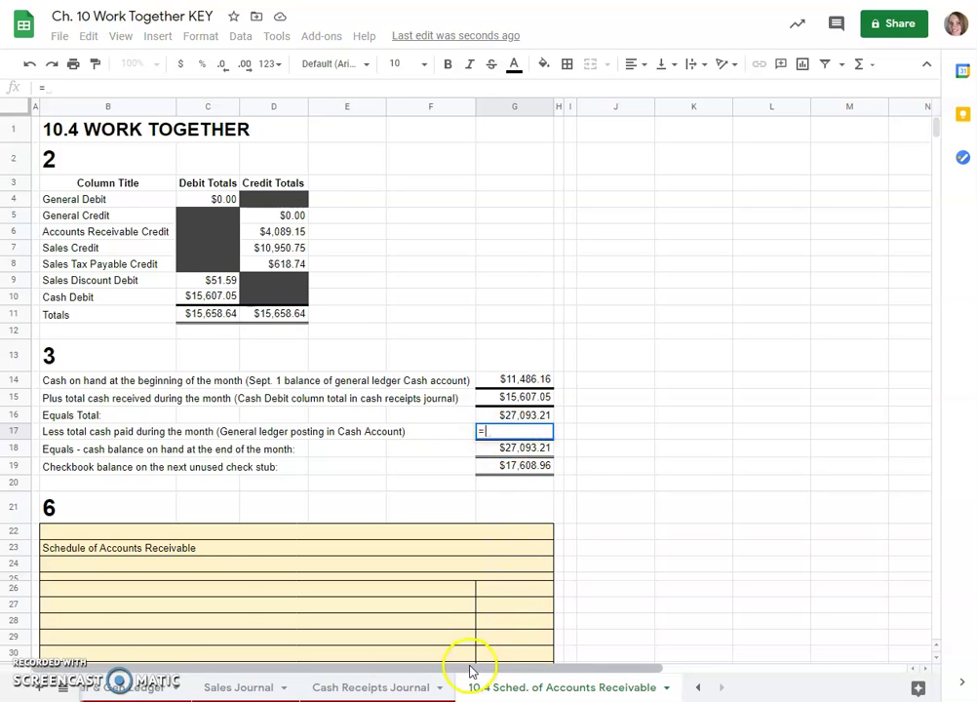
click(137, 689)
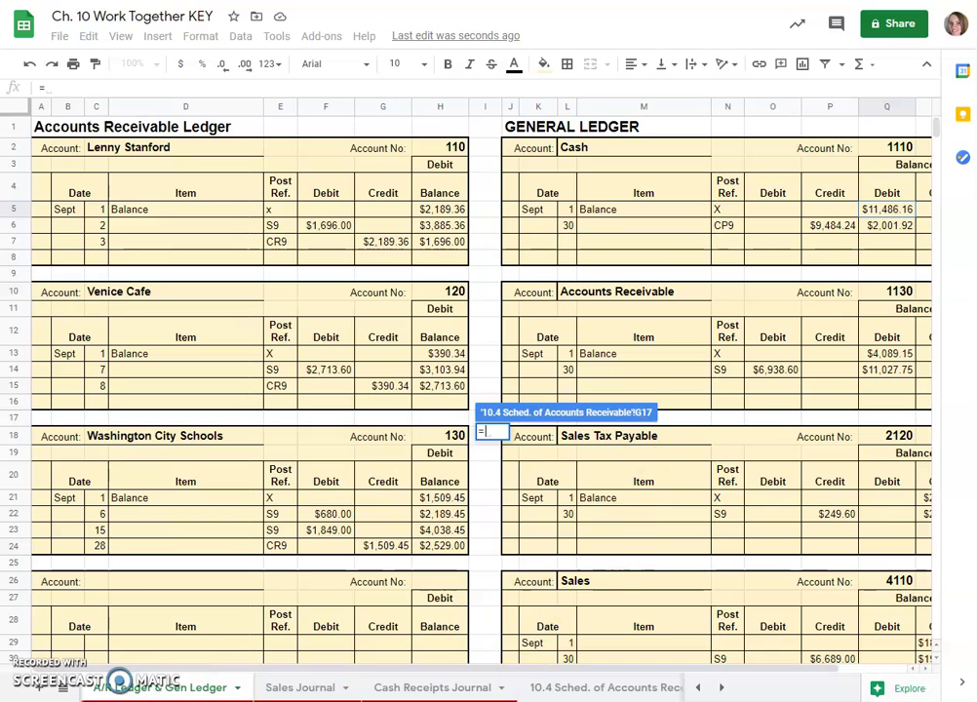
drag(456, 673, 545, 678)
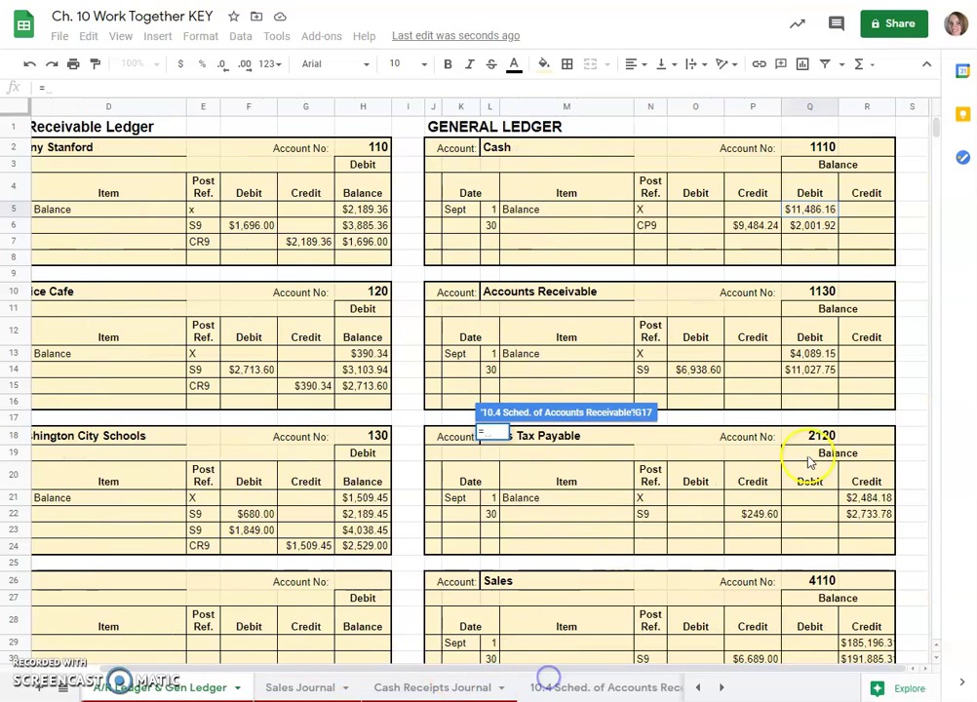
click(743, 226)
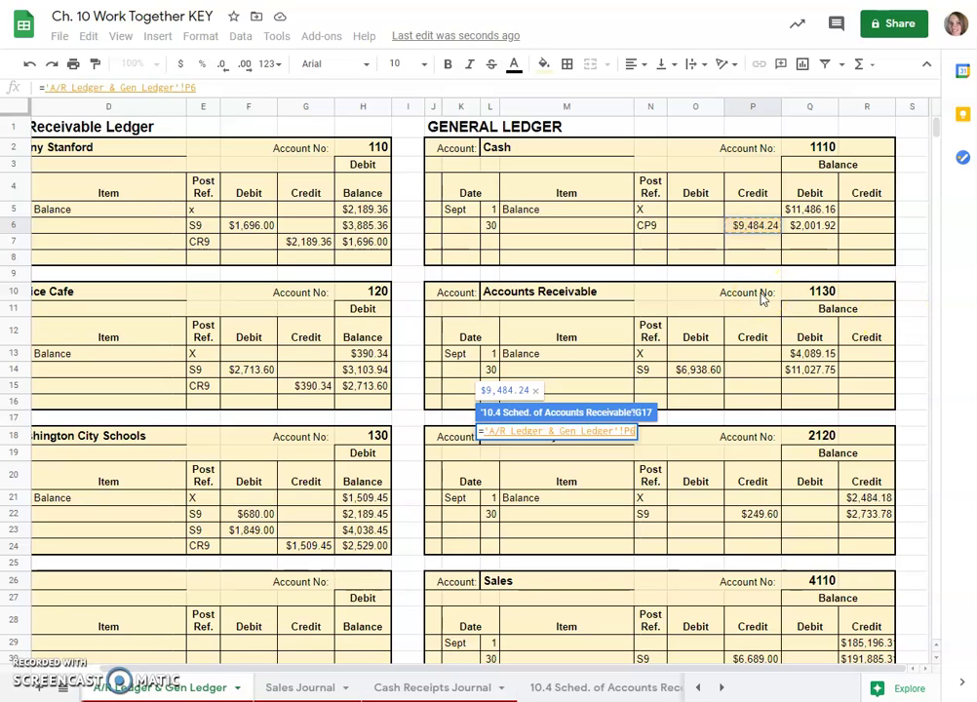
key(Return)
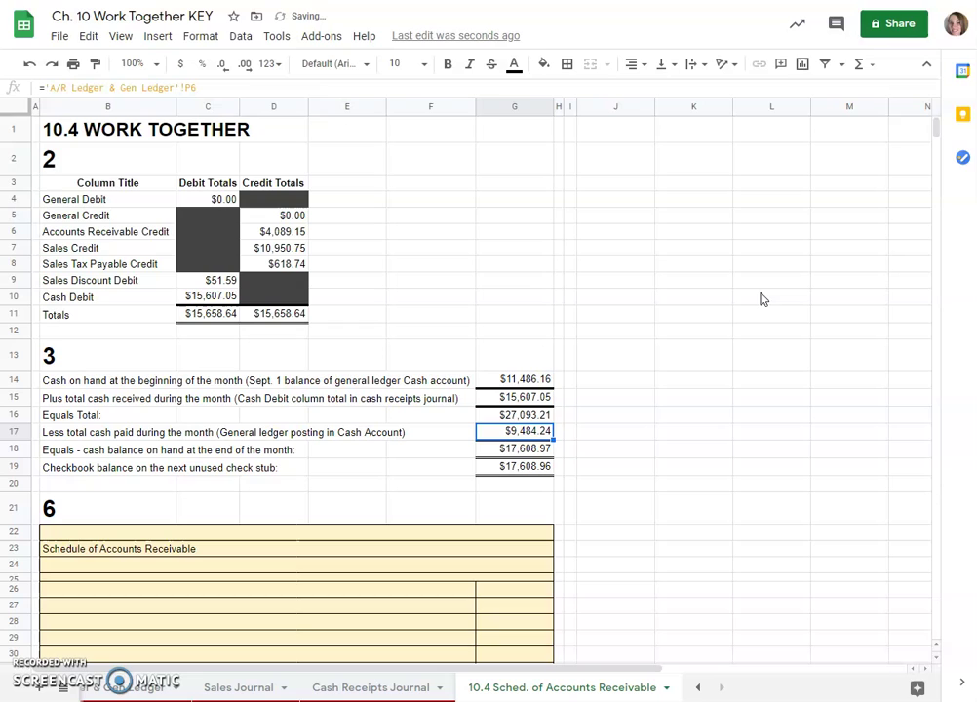
click(596, 491)
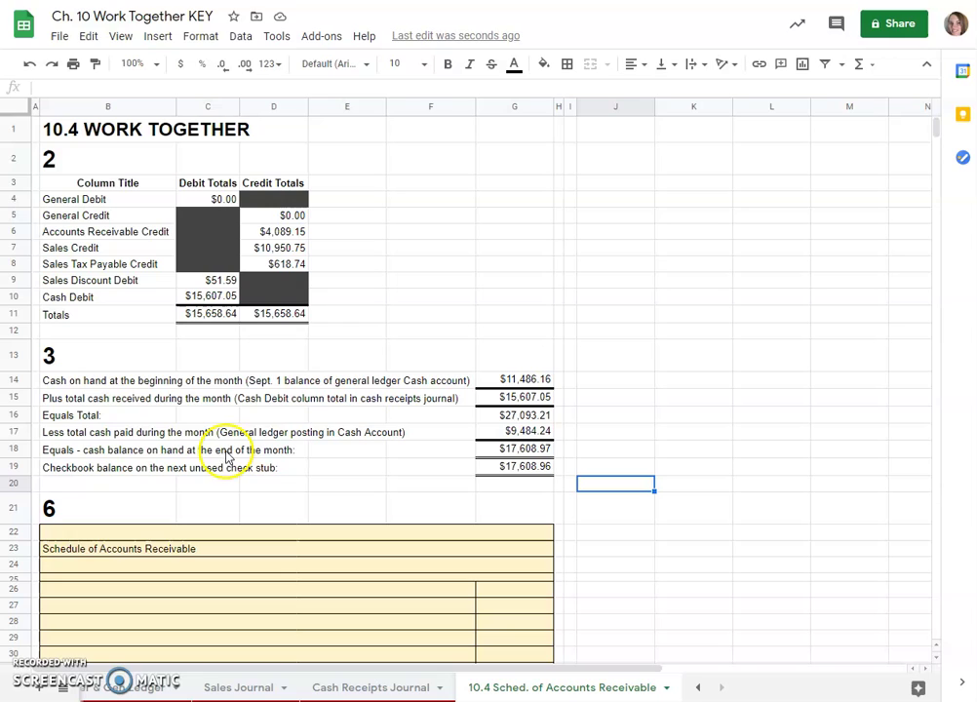
- Check the G18, G17 and G15 cash proof formulas, then view the Cash Receipts Journal
click(518, 450)
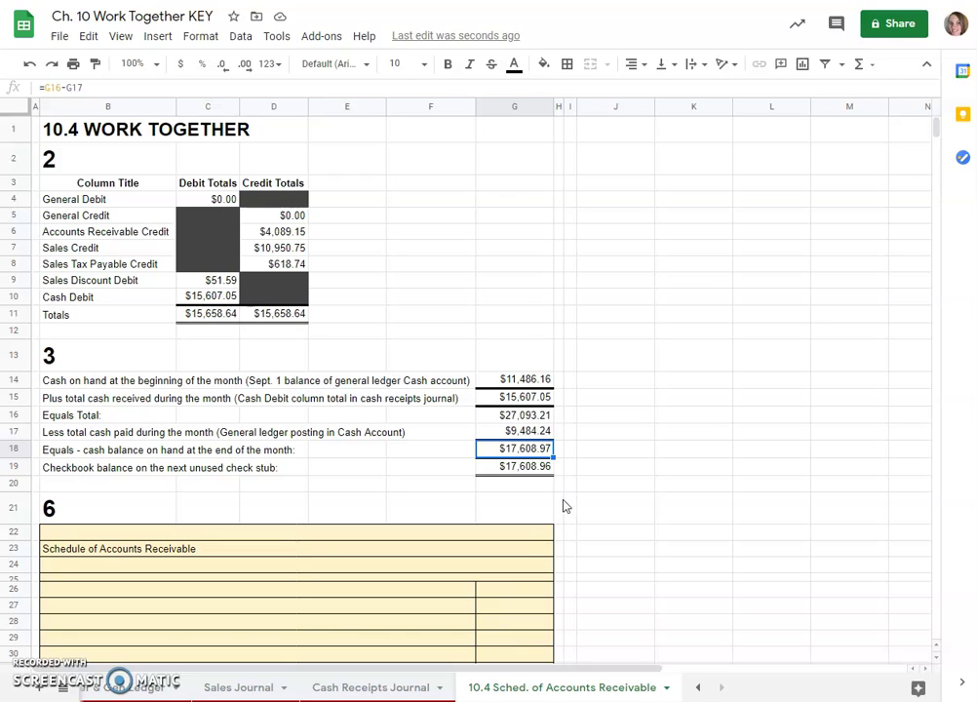
click(500, 430)
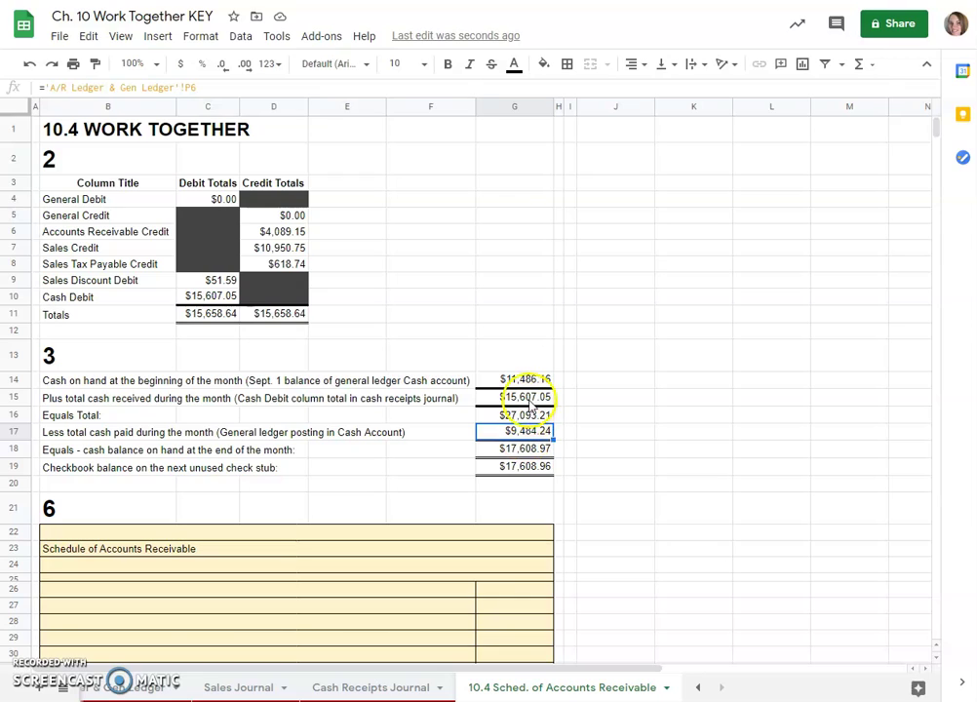
click(530, 404)
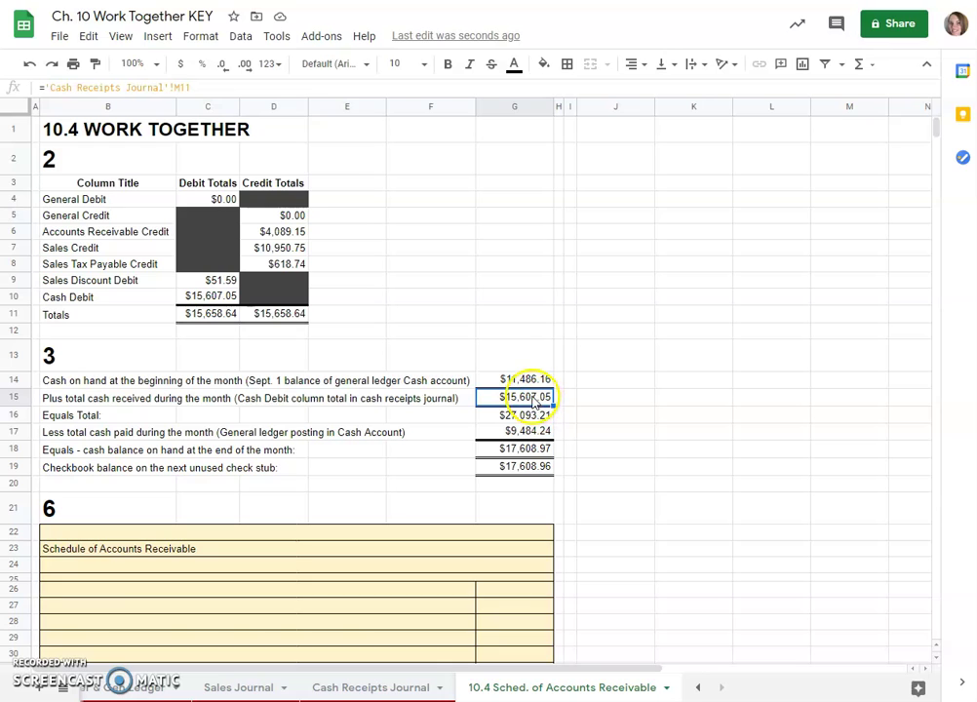
click(375, 689)
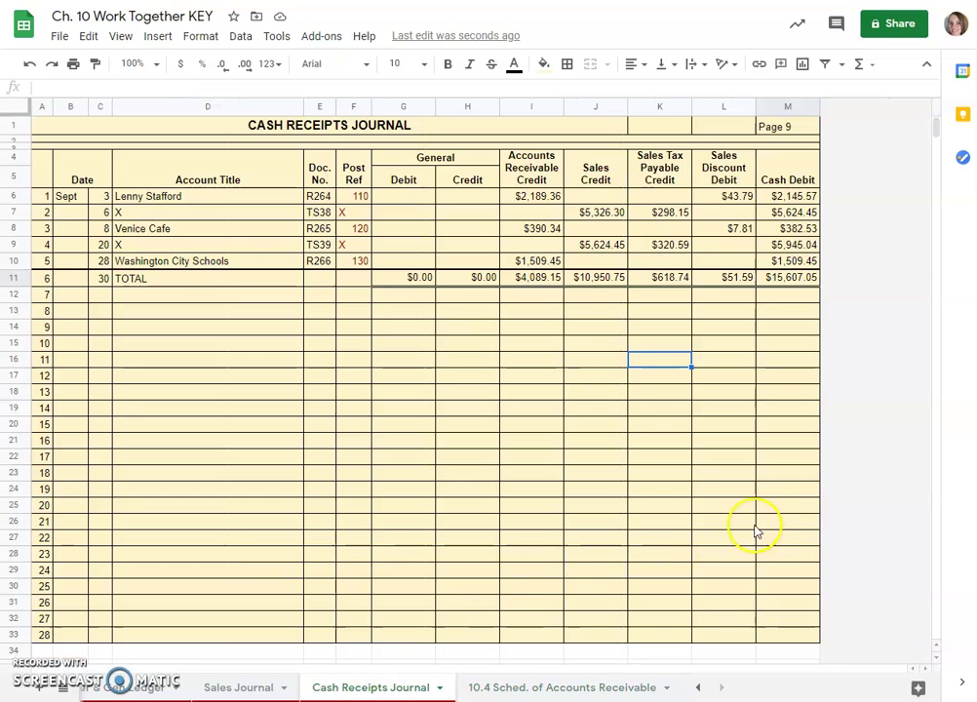
click(570, 307)
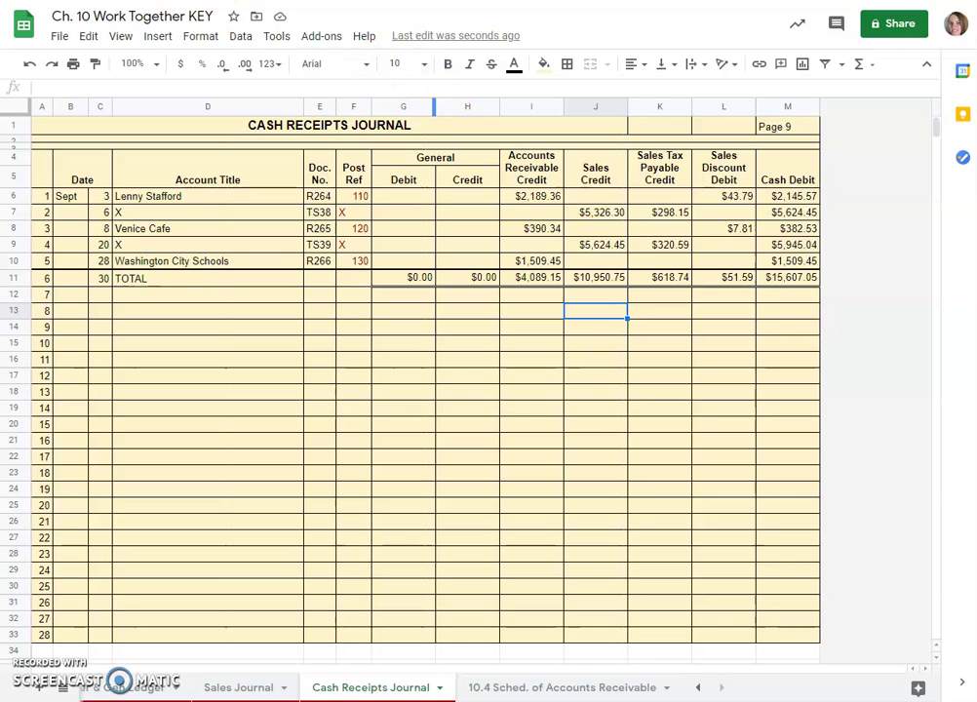
- Inspect the L6:M10 discount and cash debit amounts at extra decimals, then restore two decimals
drag(792, 196, 738, 261)
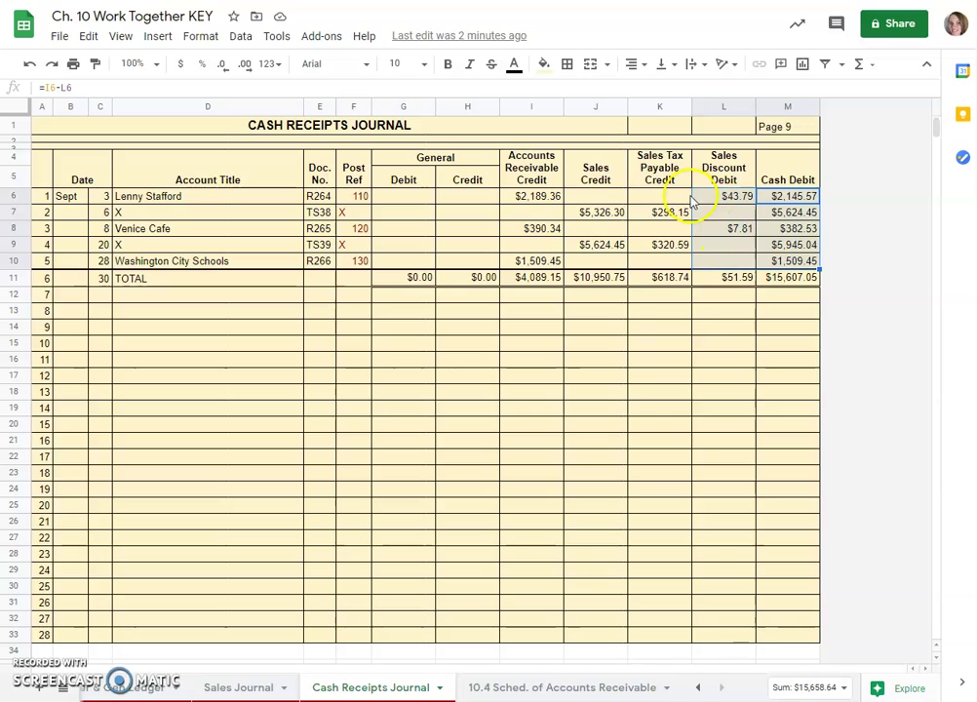
click(243, 64)
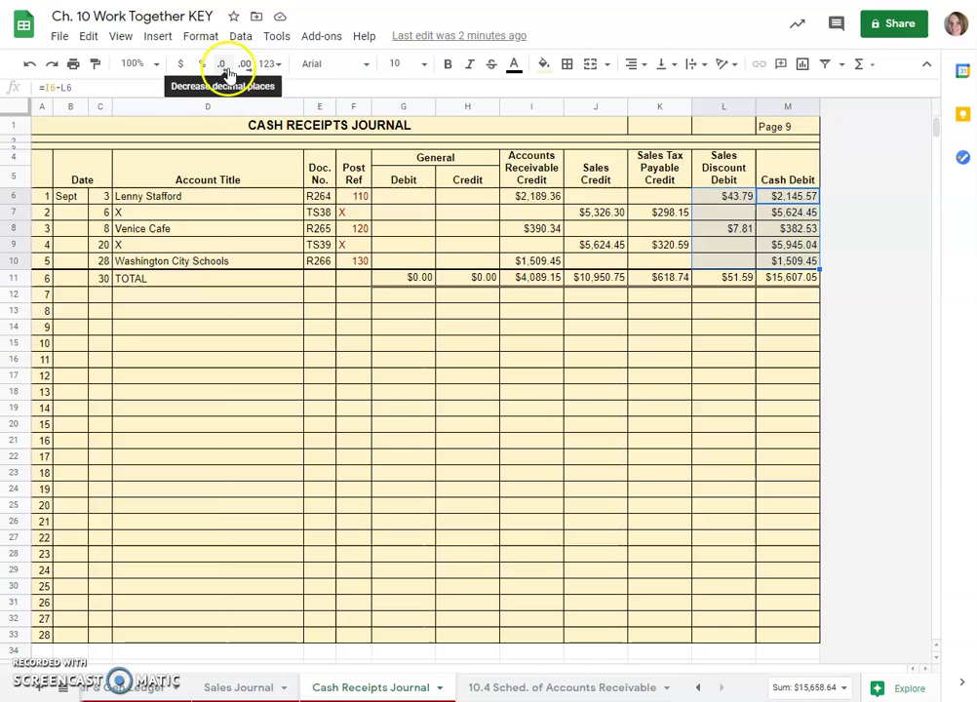
click(243, 64)
click(244, 66)
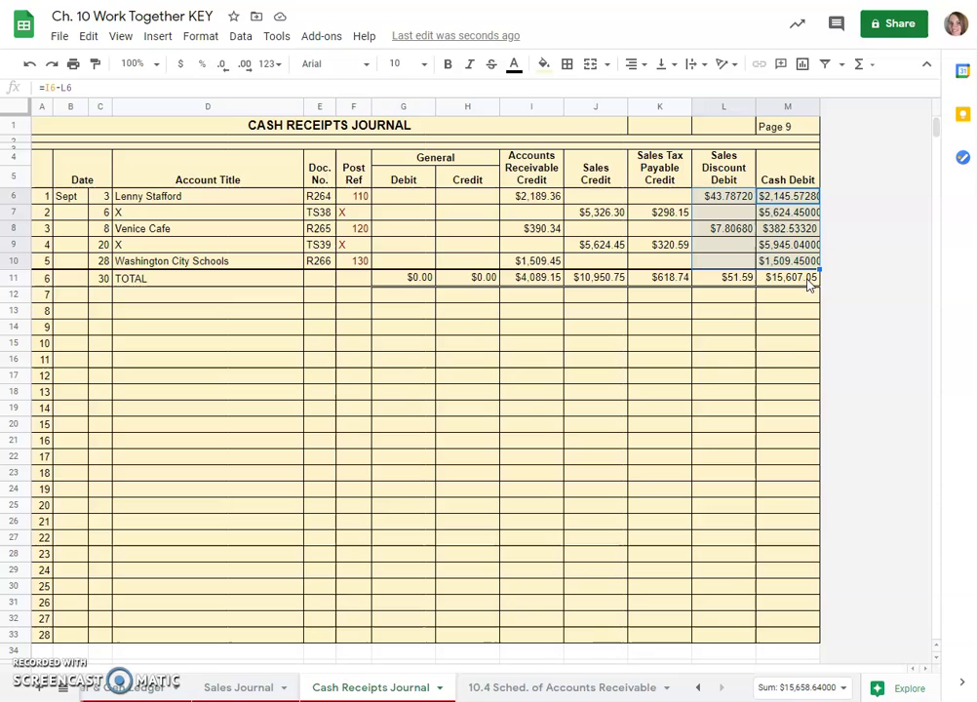
click(222, 64)
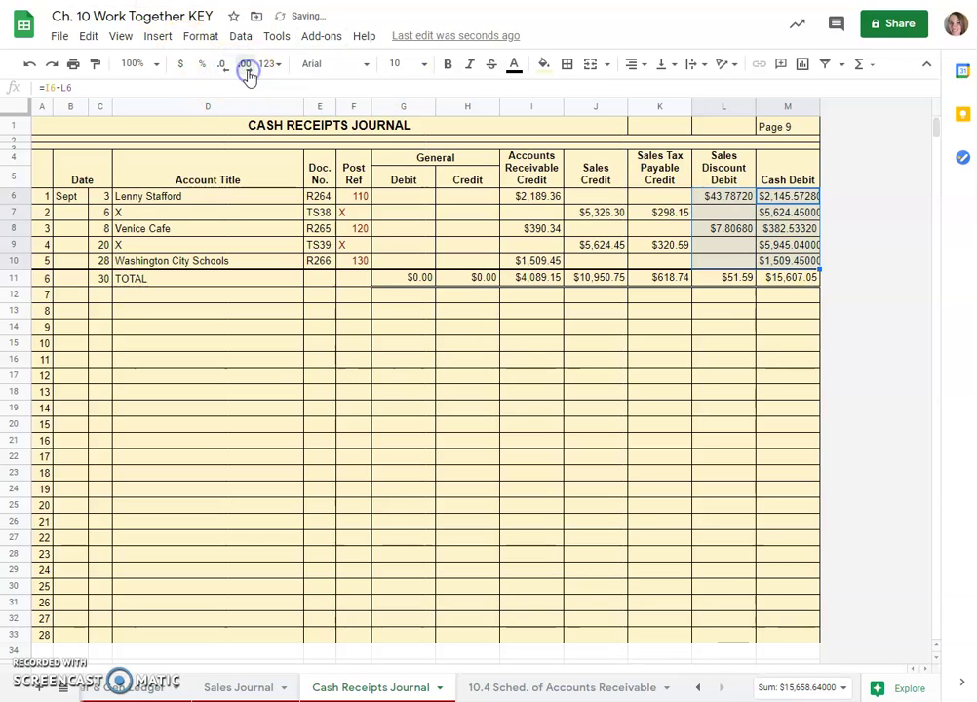
click(244, 66)
click(224, 66)
double_click(225, 65)
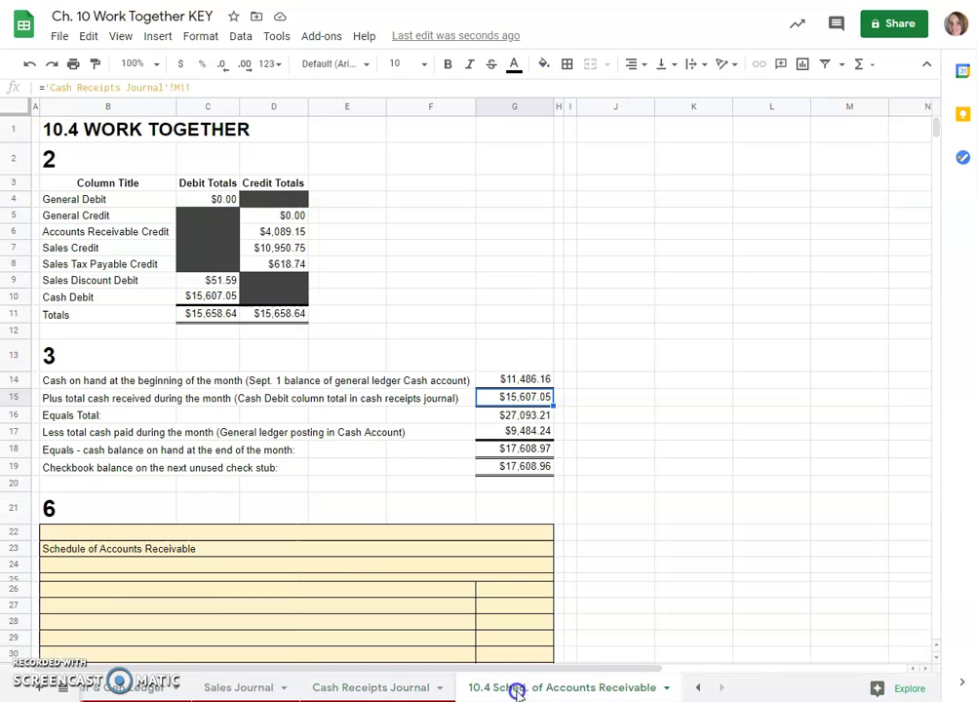
- Glance at the cash proof, then check the journal's $4,089.15 Accounts Receivable Credit total in I11
click(515, 690)
click(531, 499)
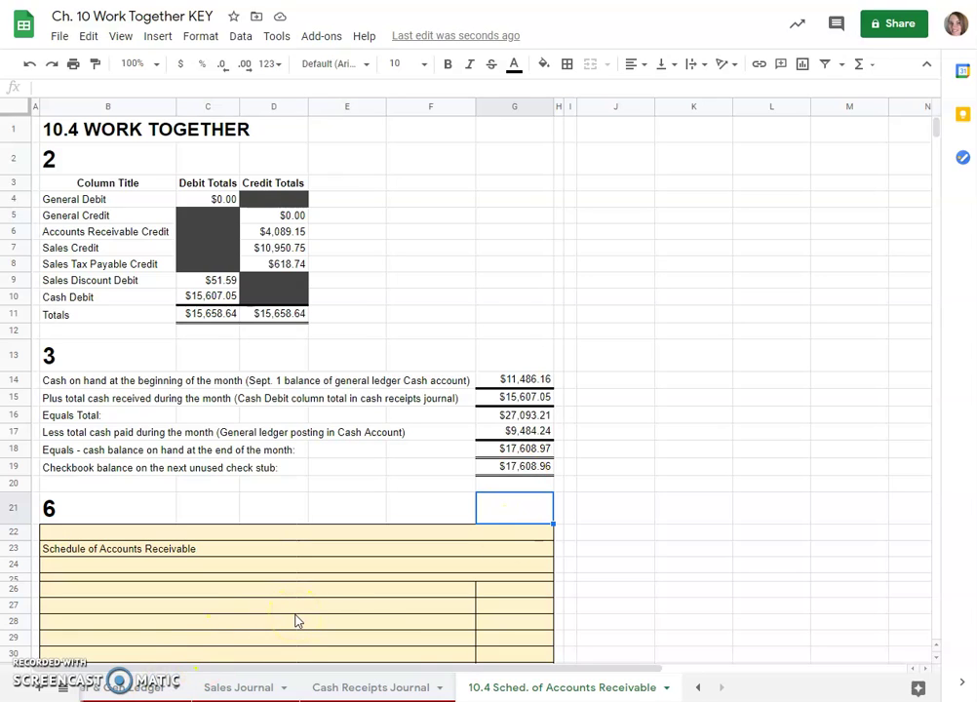
click(363, 691)
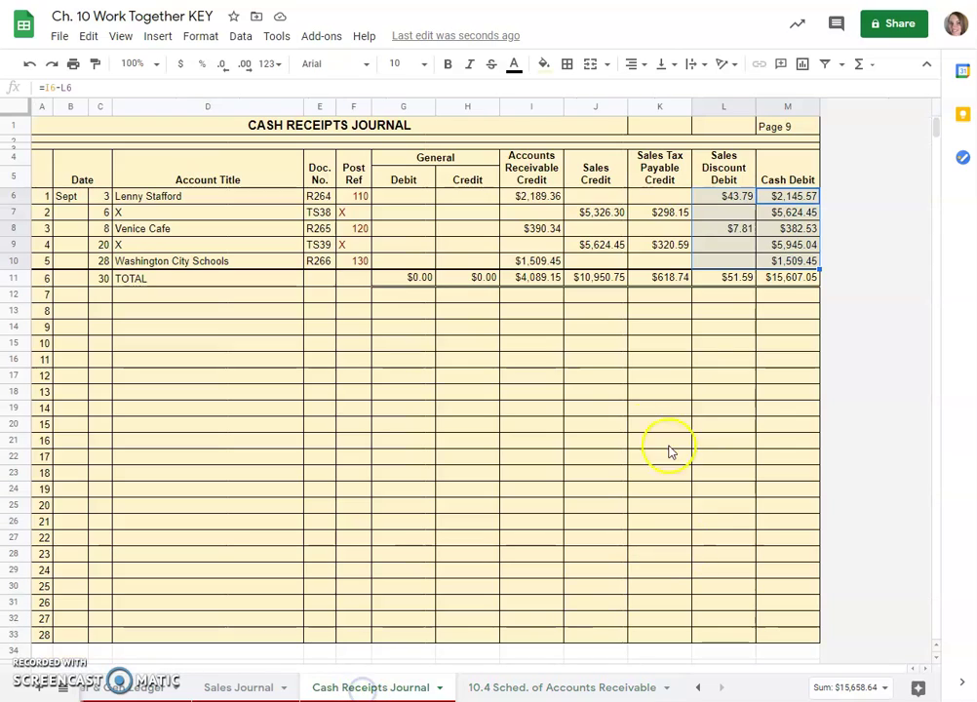
click(408, 297)
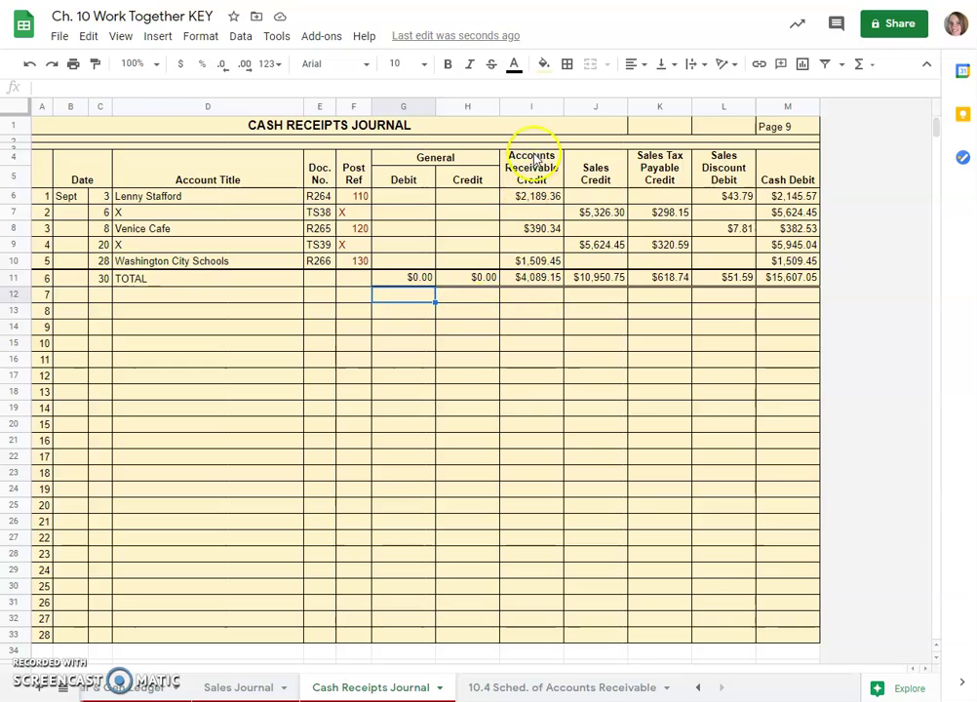
click(538, 281)
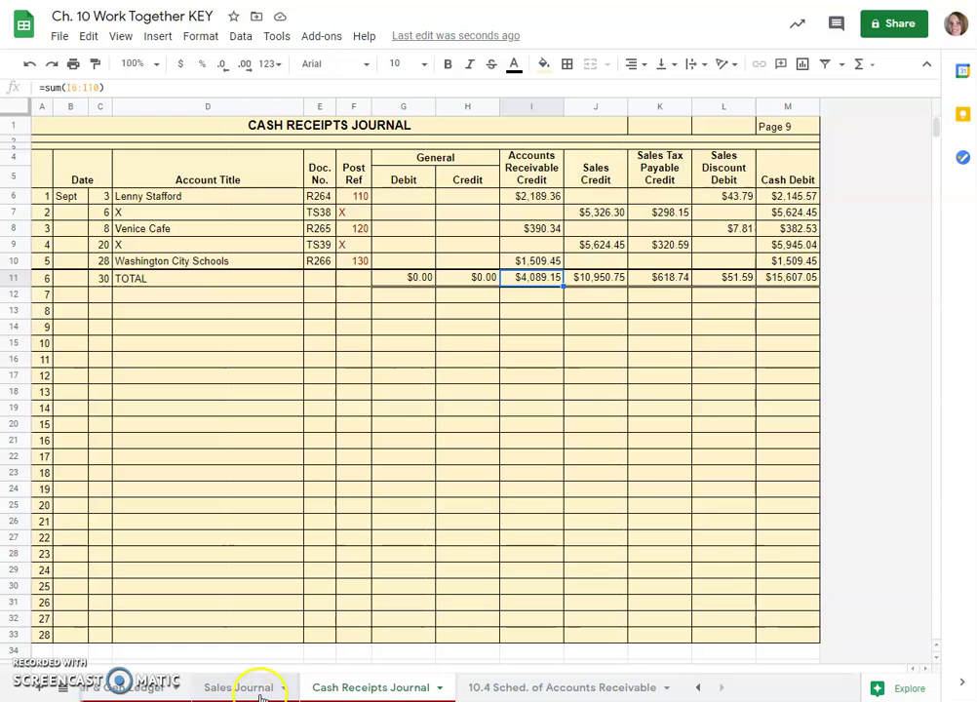
- Post a Sept 30 CR9 credit of $4,089.15 to the Accounts Receivable ledger account
click(120, 689)
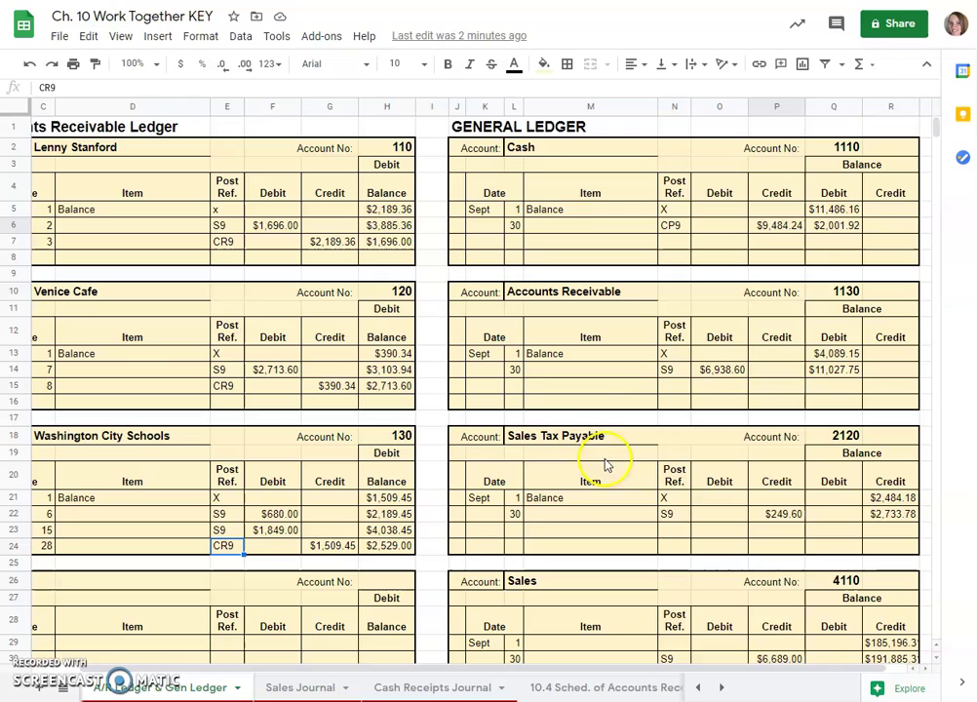
click(517, 388)
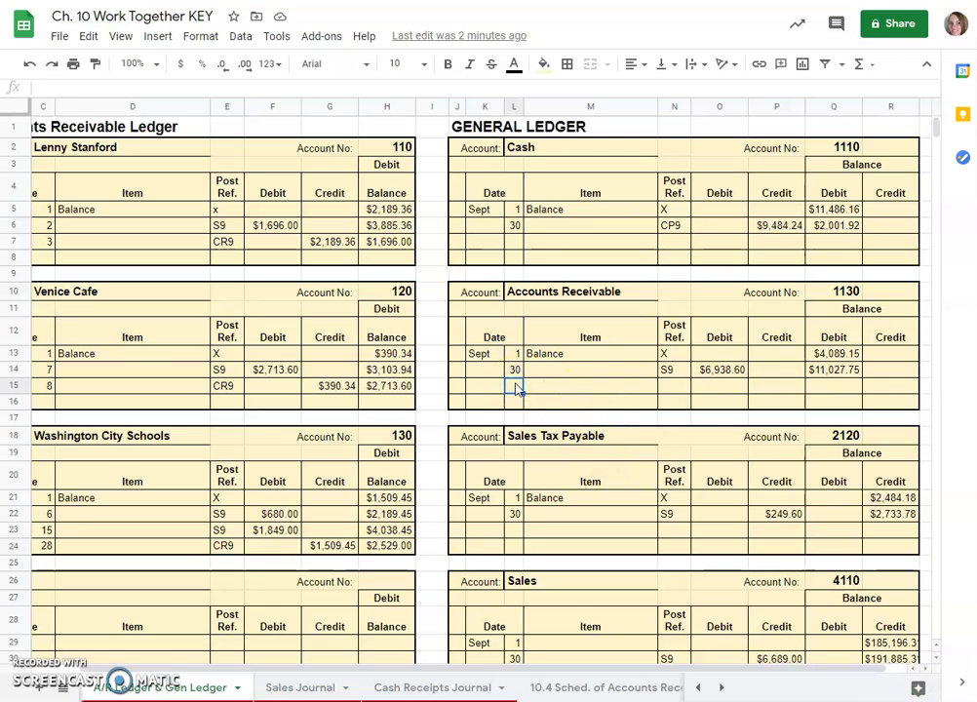
click(674, 394)
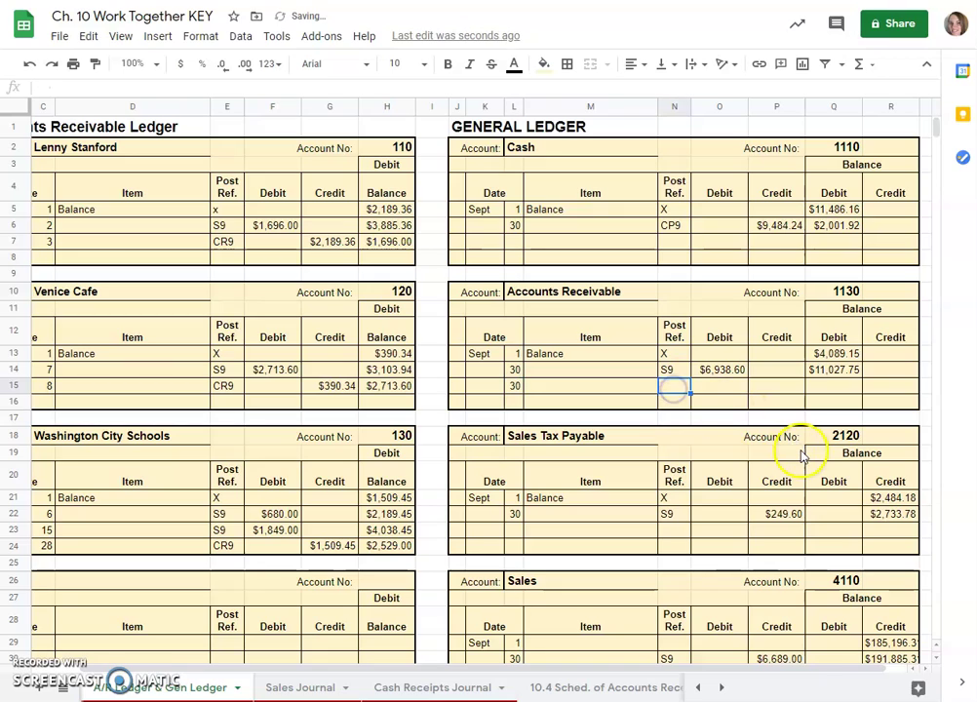
text(C)
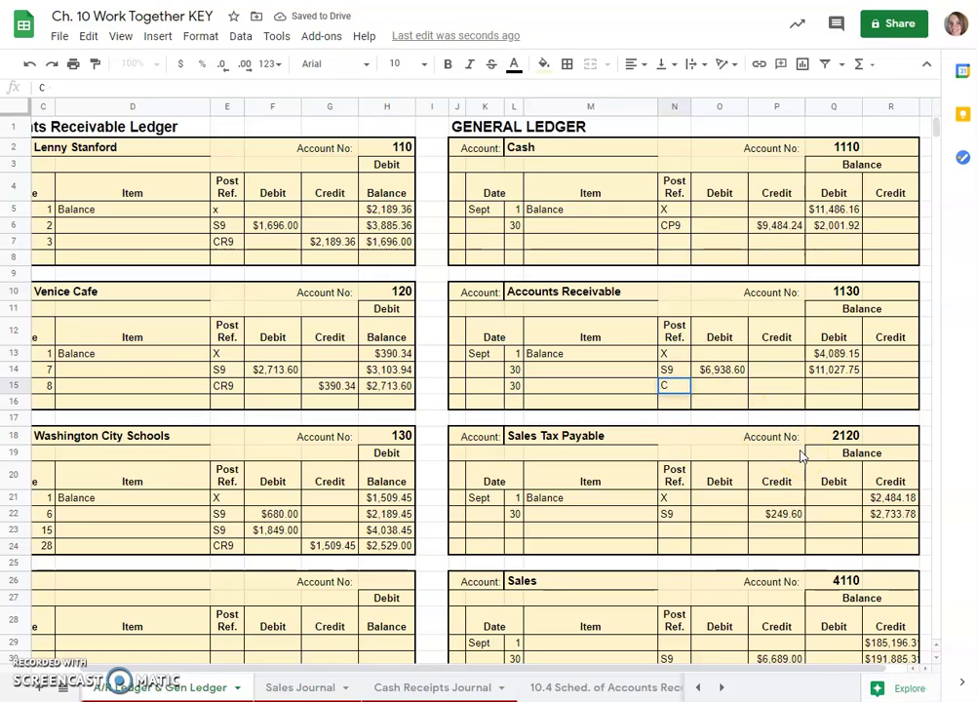
text(R9)
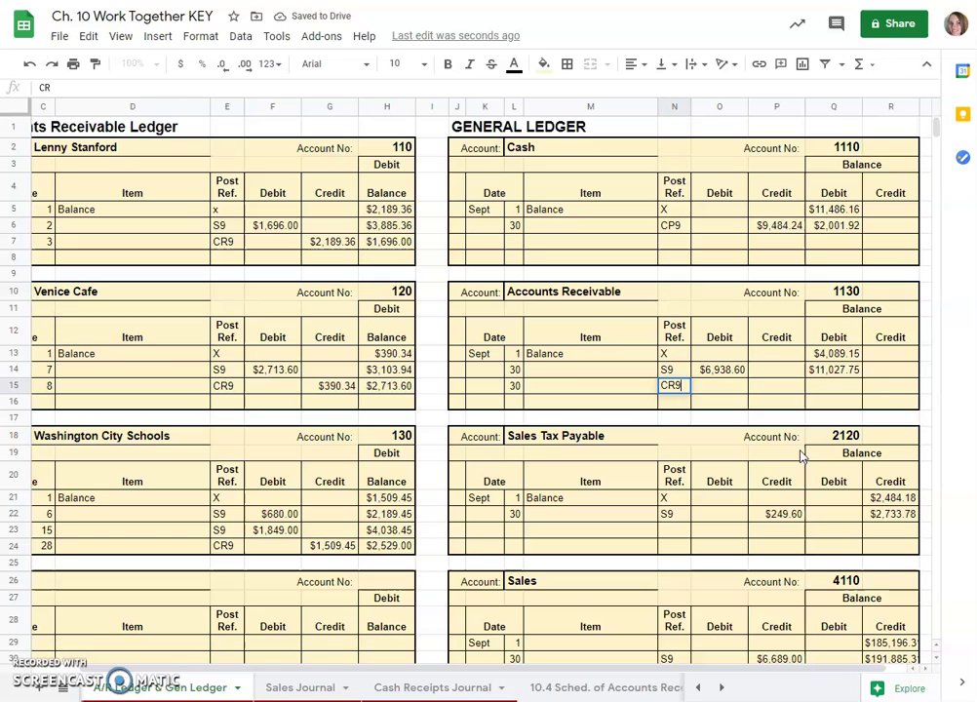
click(741, 391)
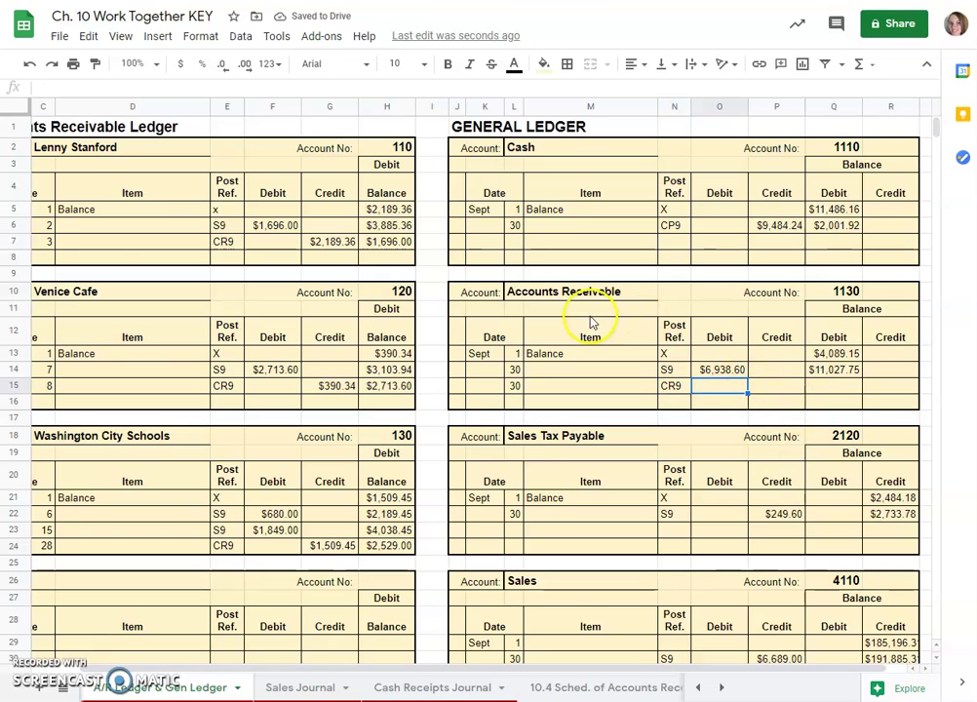
click(763, 387)
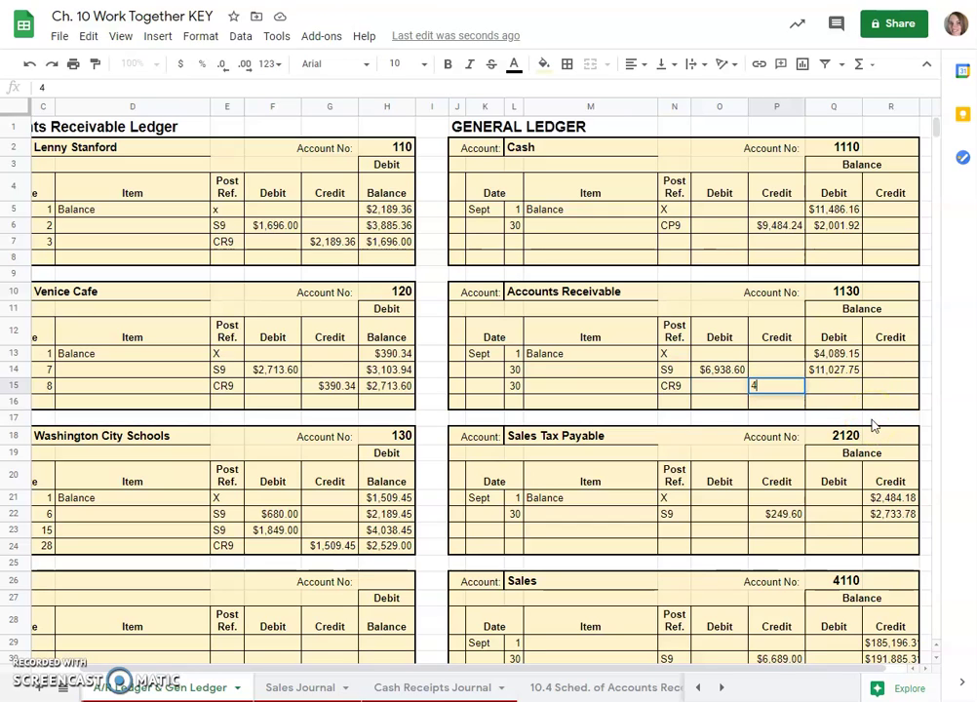
text(4,089.15)
key(Return)
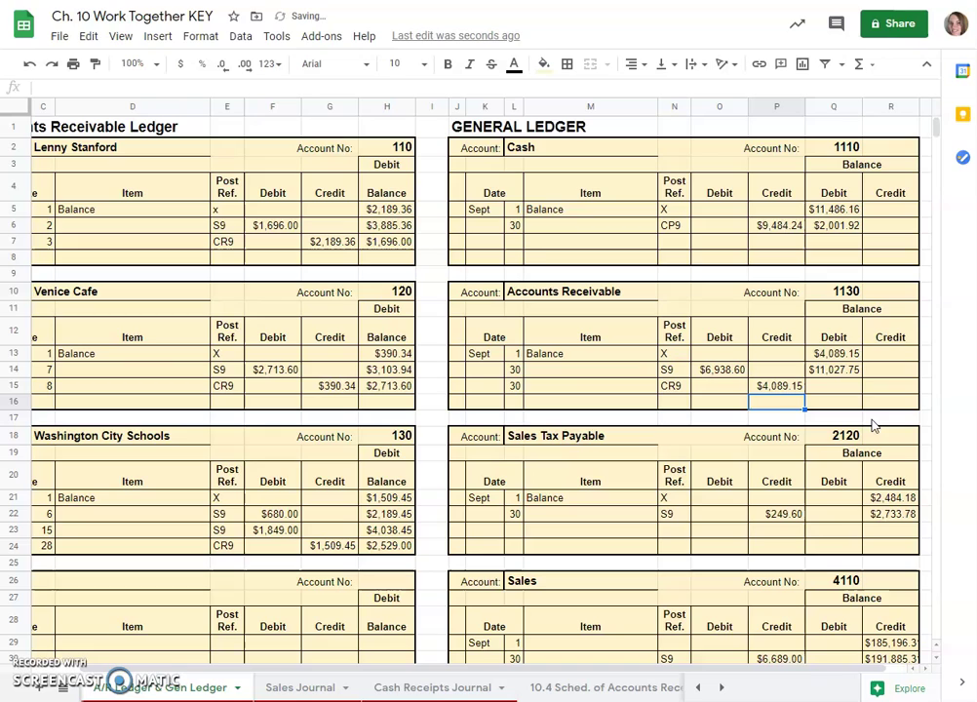
- Compute the new Accounts Receivable balance, $11,027.75 minus the credit, giving $6,938.60
click(825, 389)
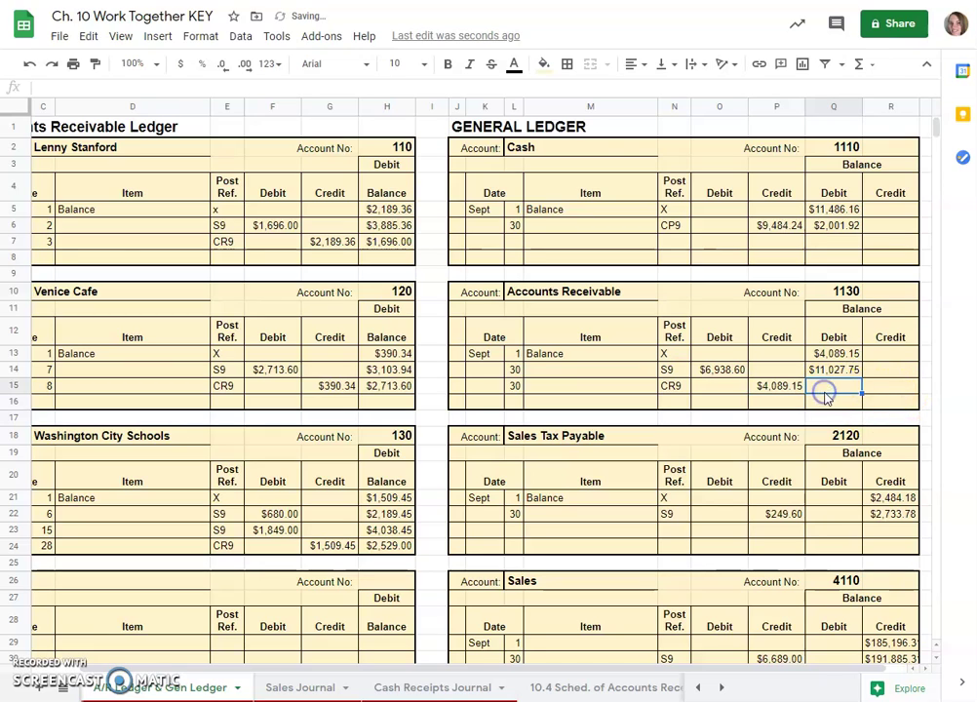
text(=)
click(840, 372)
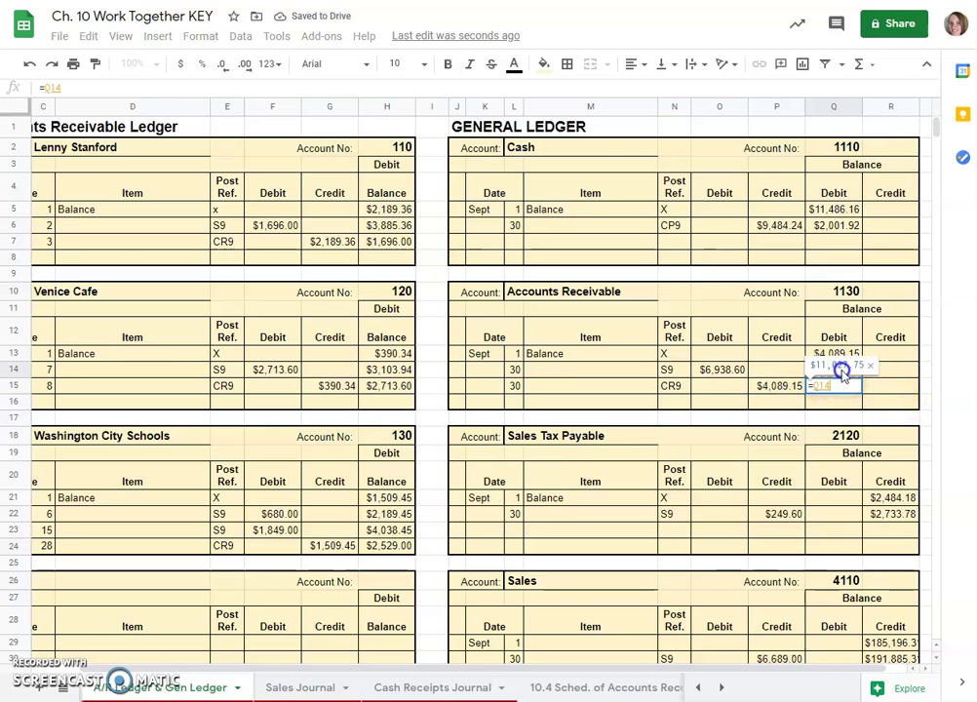
text(-)
click(786, 387)
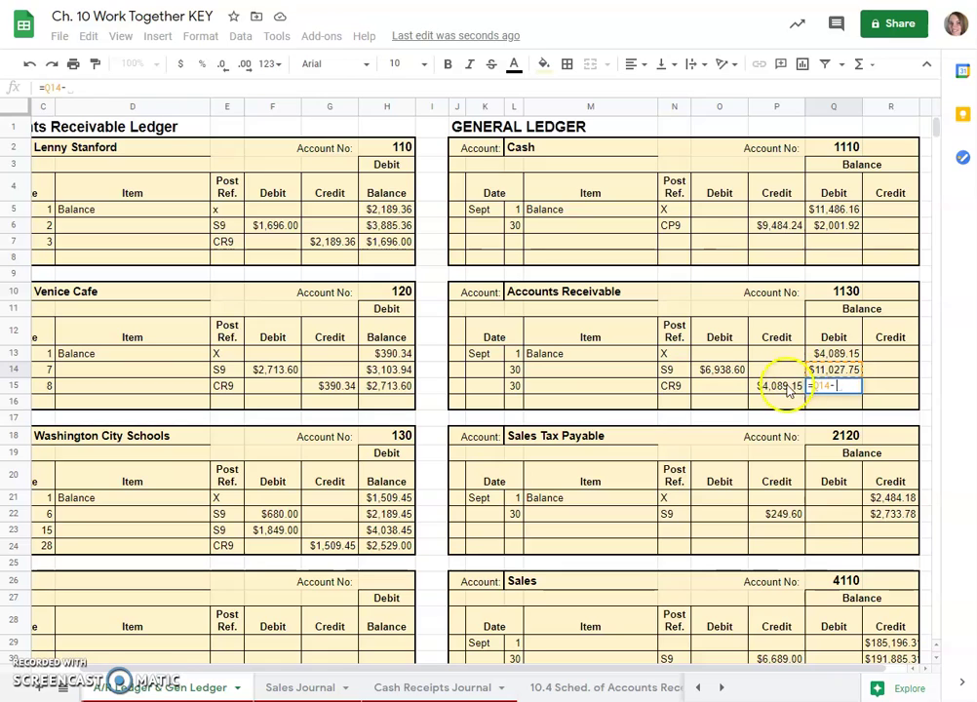
key(Return)
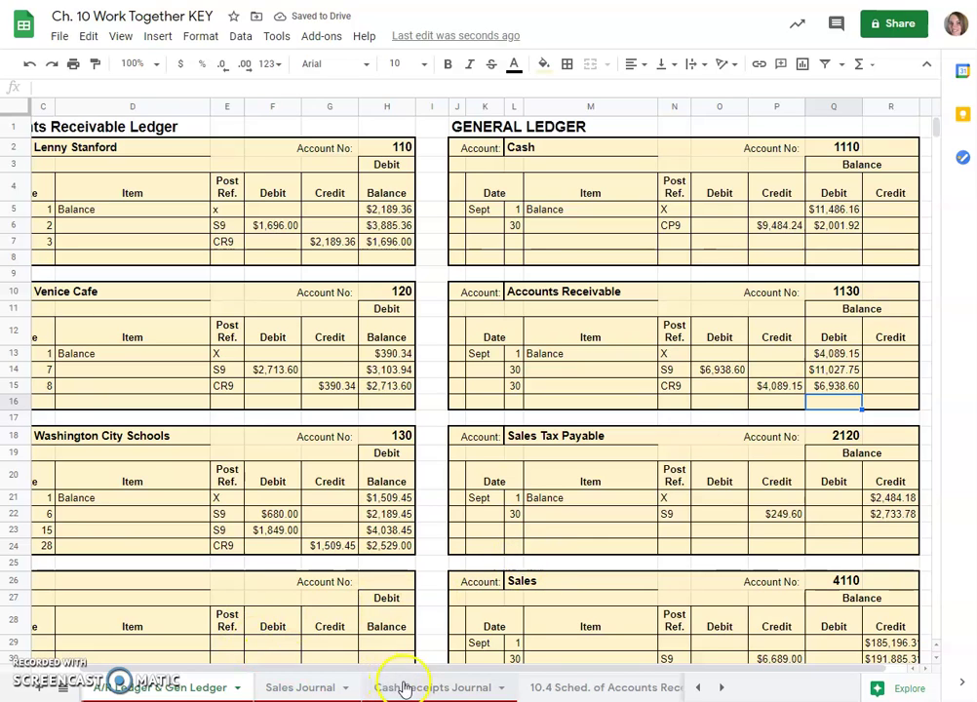
- Enter account number (1130) as plain text in I12 beneath the receivables total
click(436, 689)
click(518, 294)
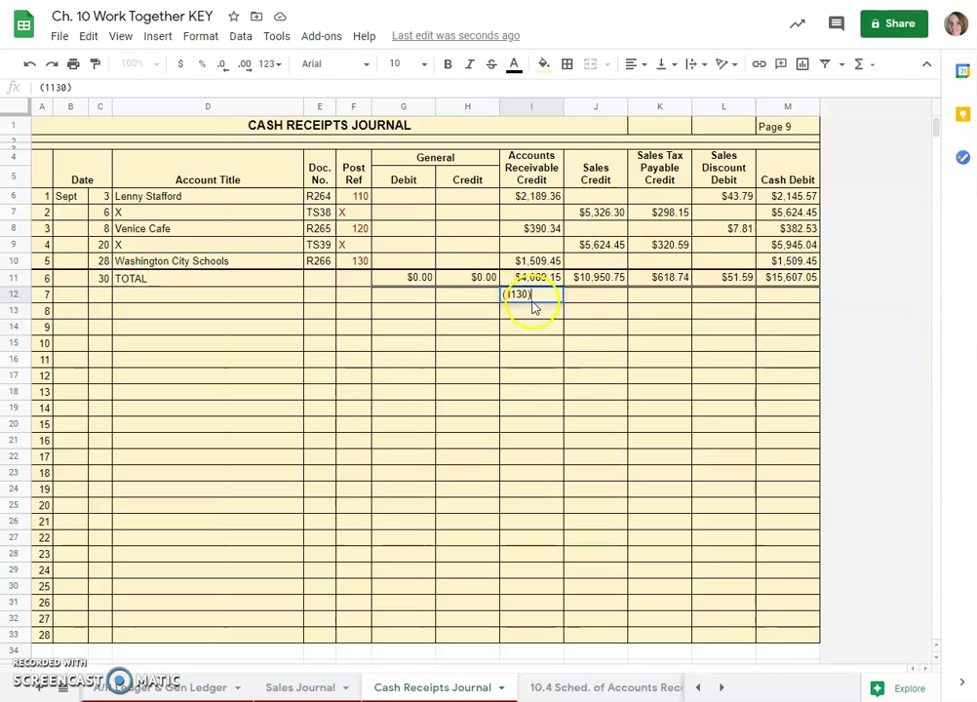
drag(546, 295, 463, 292)
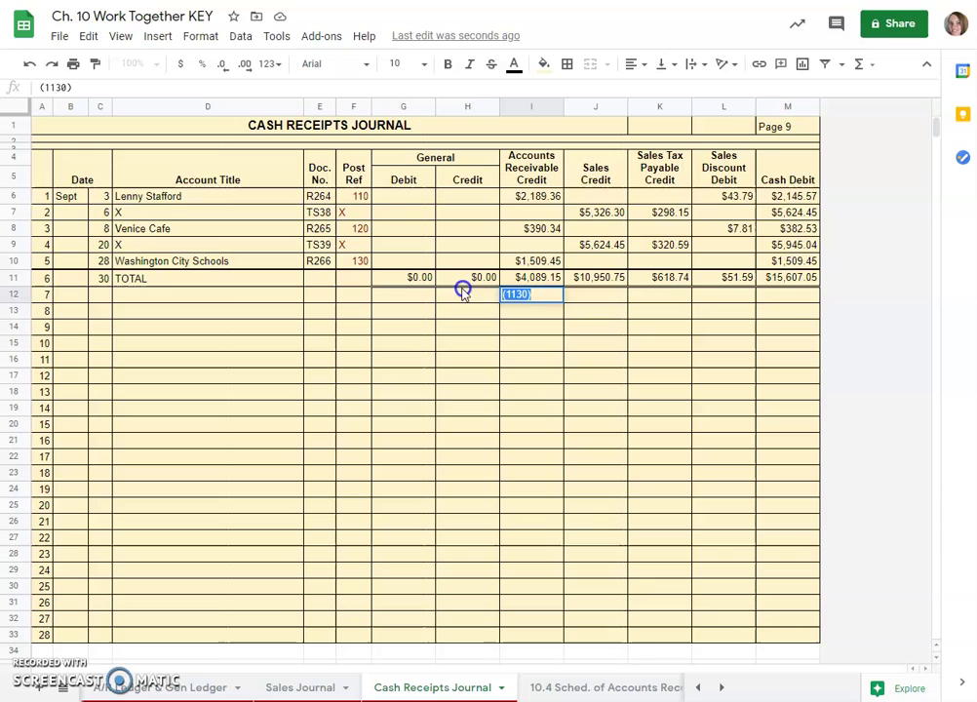
click(268, 75)
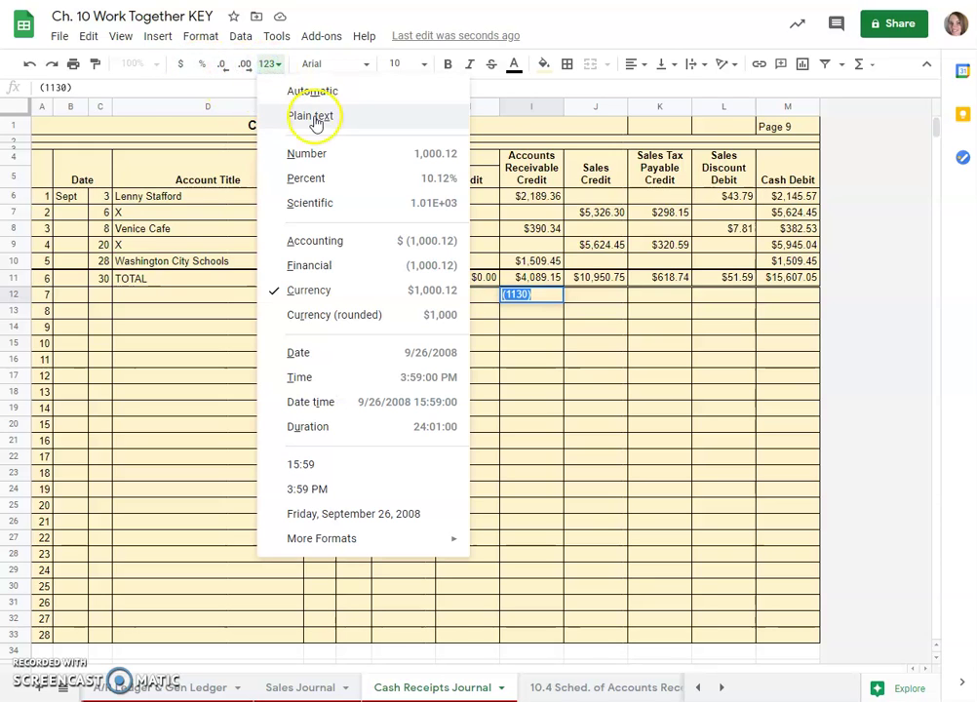
click(317, 116)
double_click(514, 298)
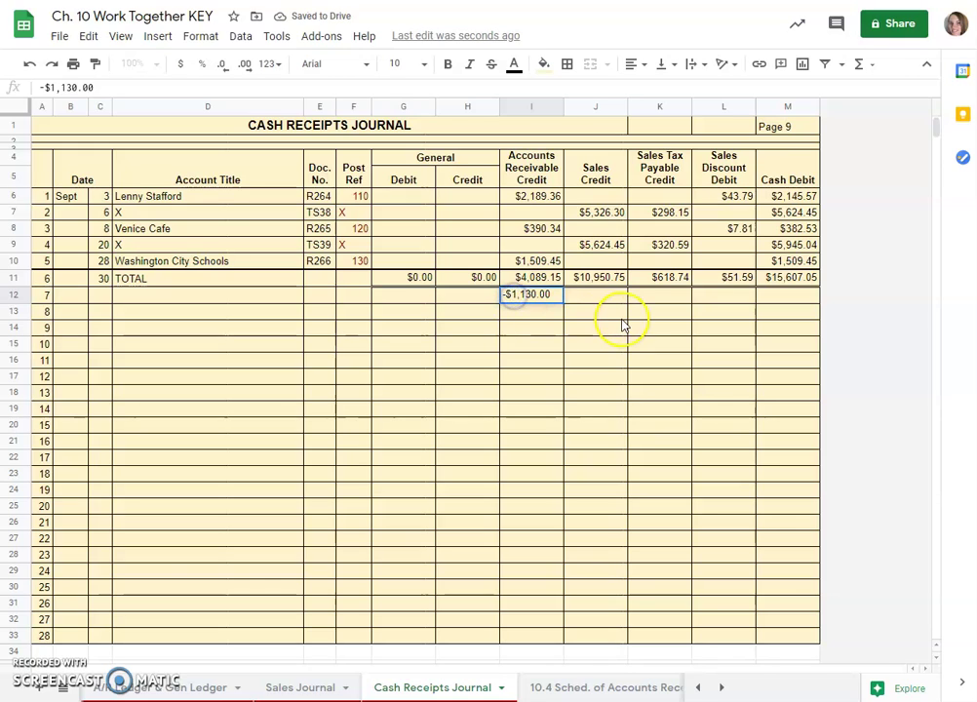
key(Home)
key(Right)
key(Delete)
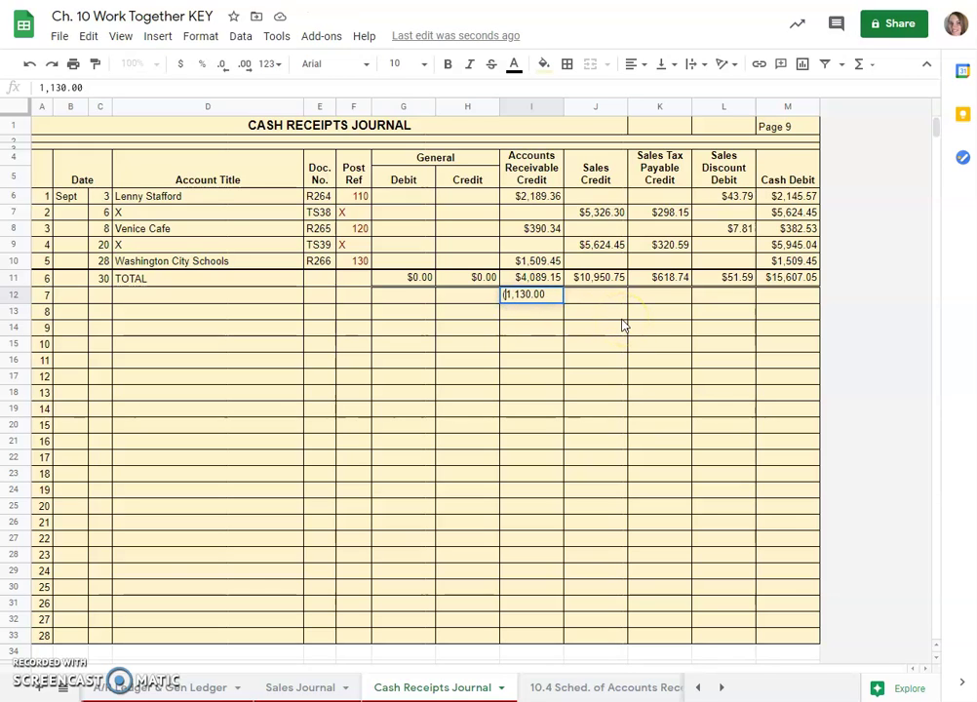
text(()
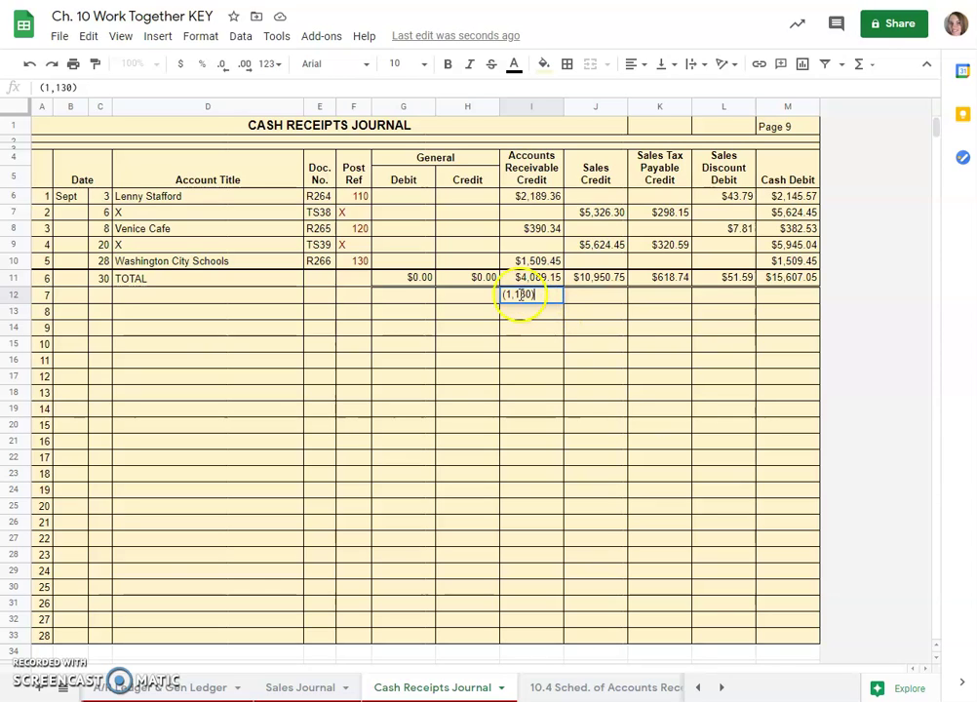
key(BackSpace)
click(541, 335)
click(535, 292)
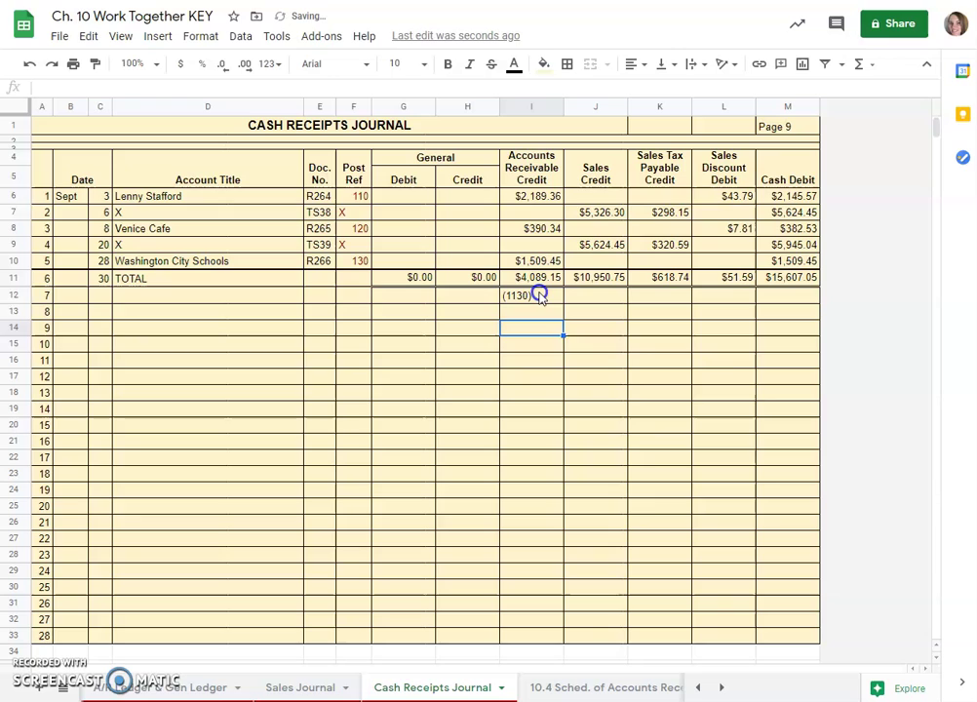
- Make the (1130) account number red
click(514, 64)
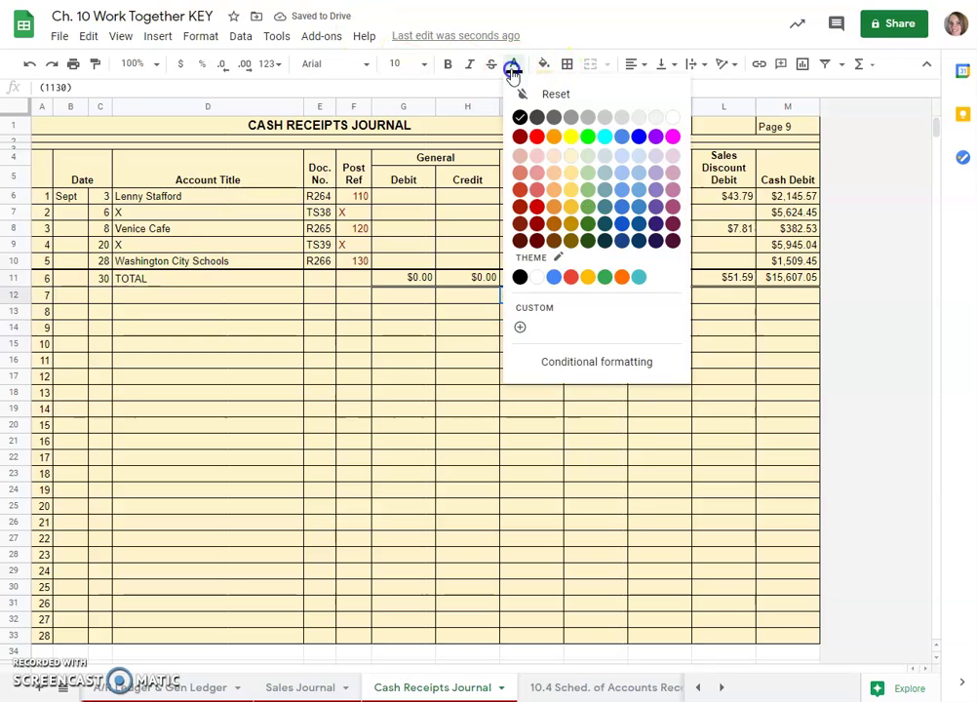
click(536, 138)
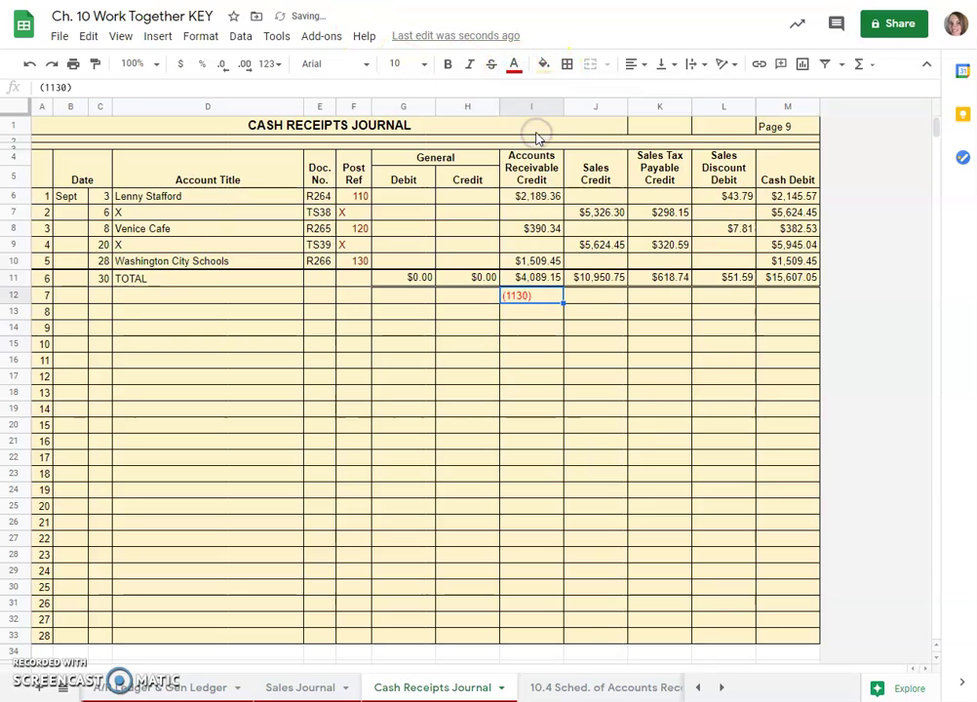
click(595, 297)
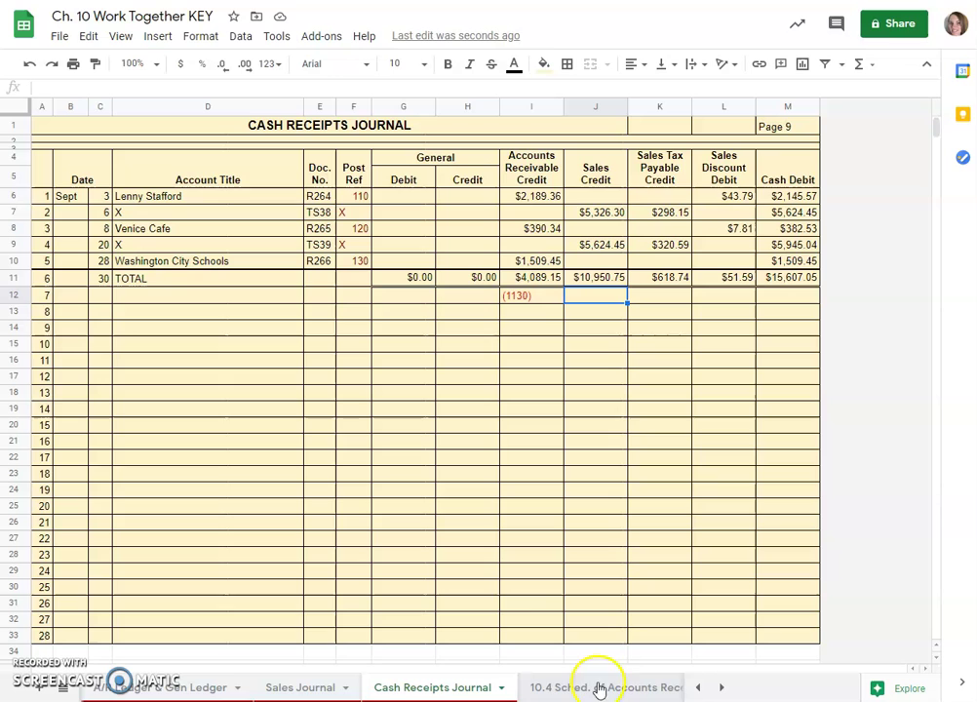
- Fill Sales ledger row 31 with date 30, Post Ref CR9 and credit 10,950.75
click(185, 688)
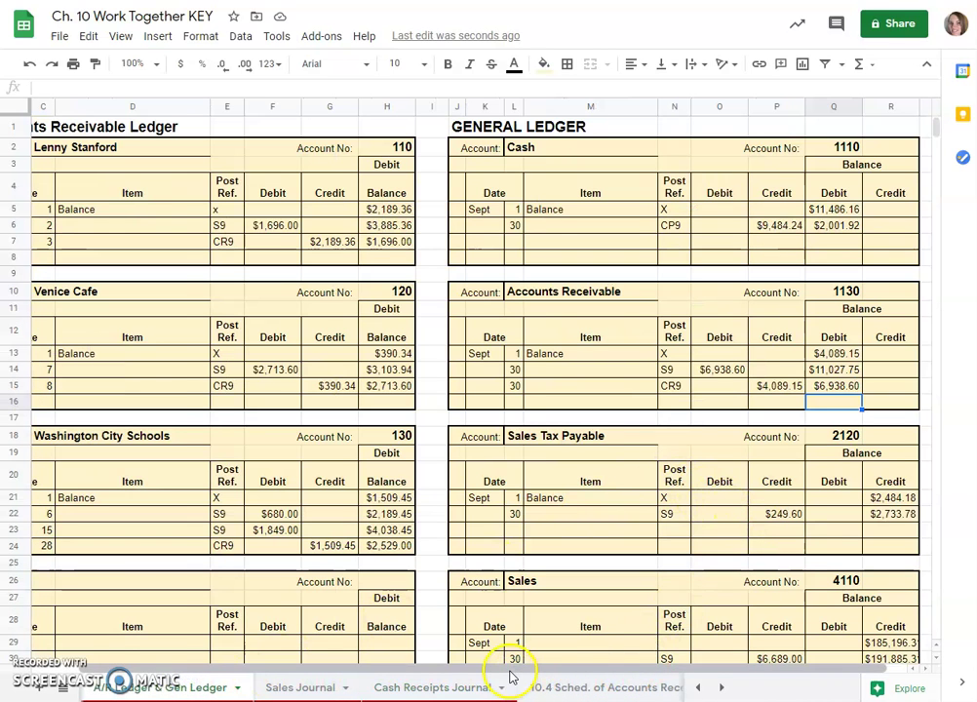
scroll(508, 672, right, 1)
scroll(722, 585, down, 1)
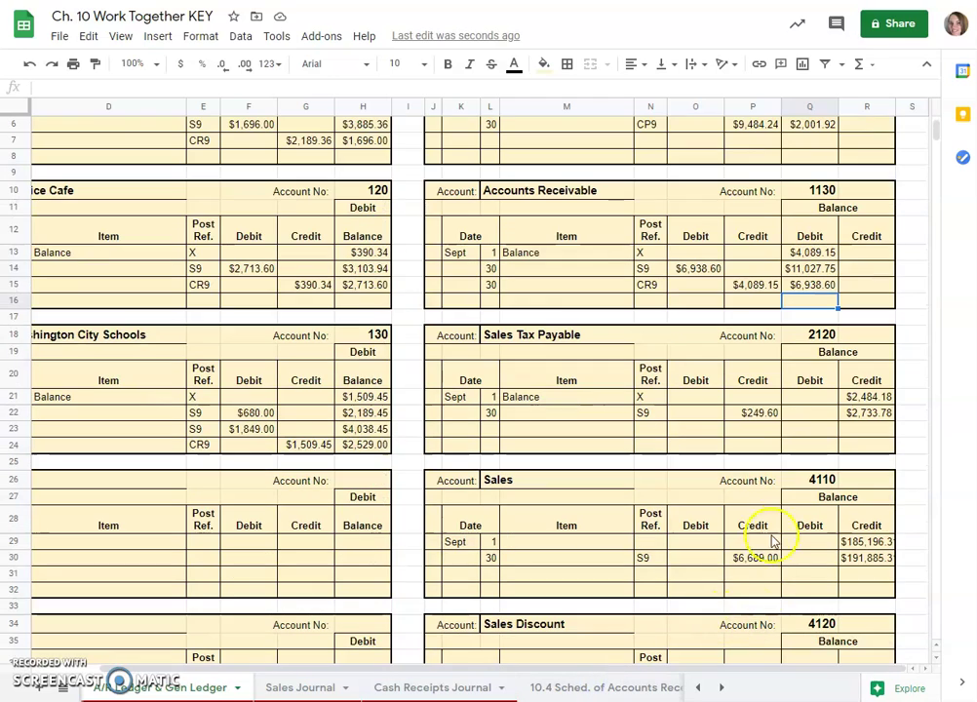
click(767, 577)
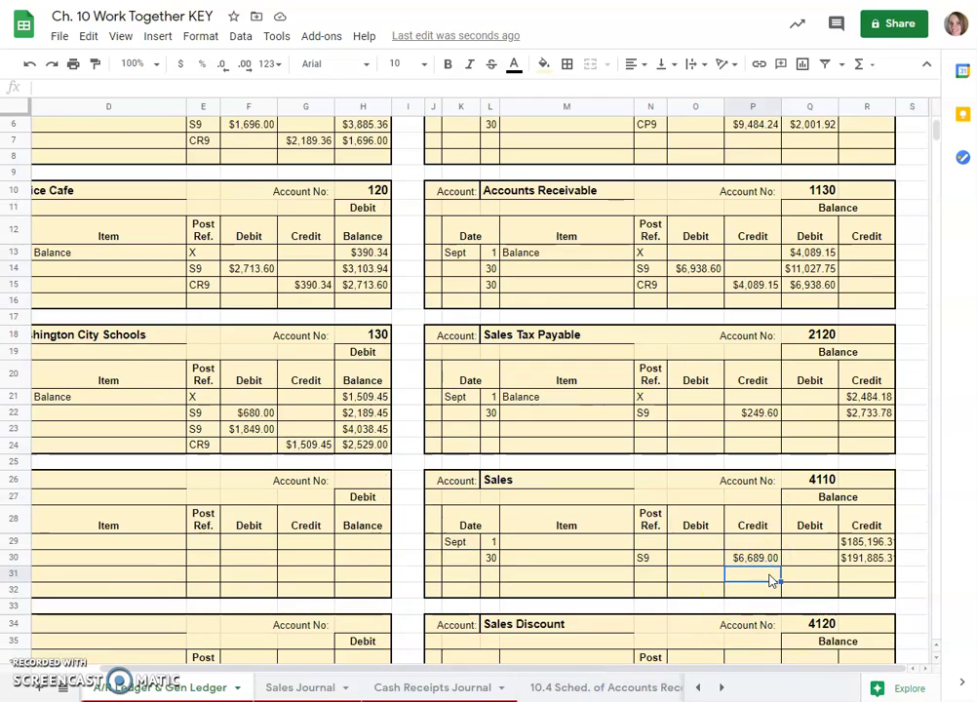
text(10,950.7)
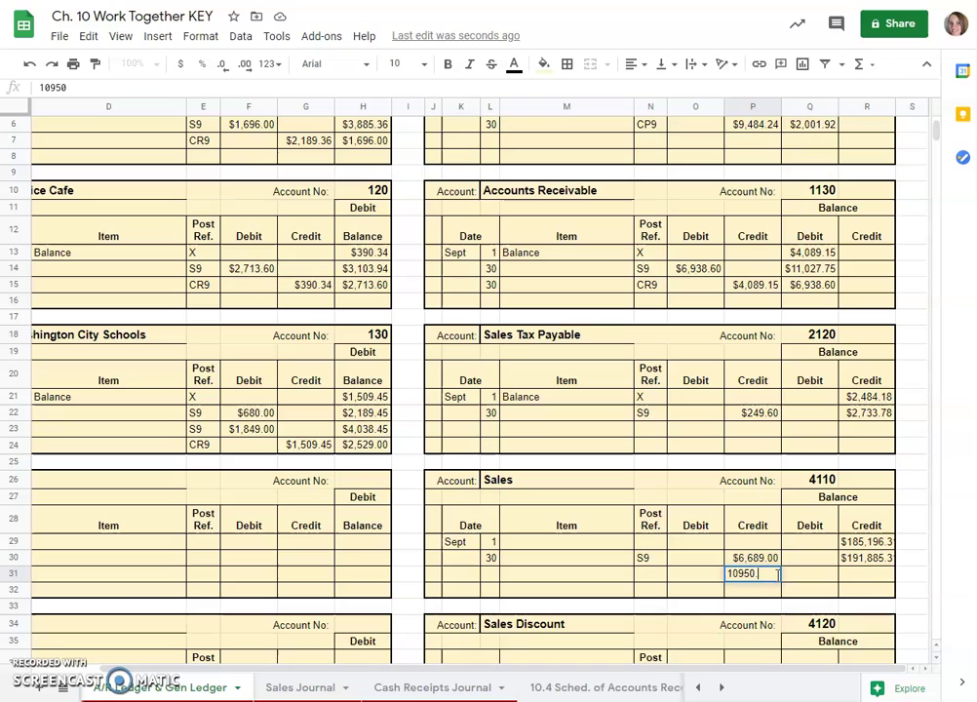
text(5)
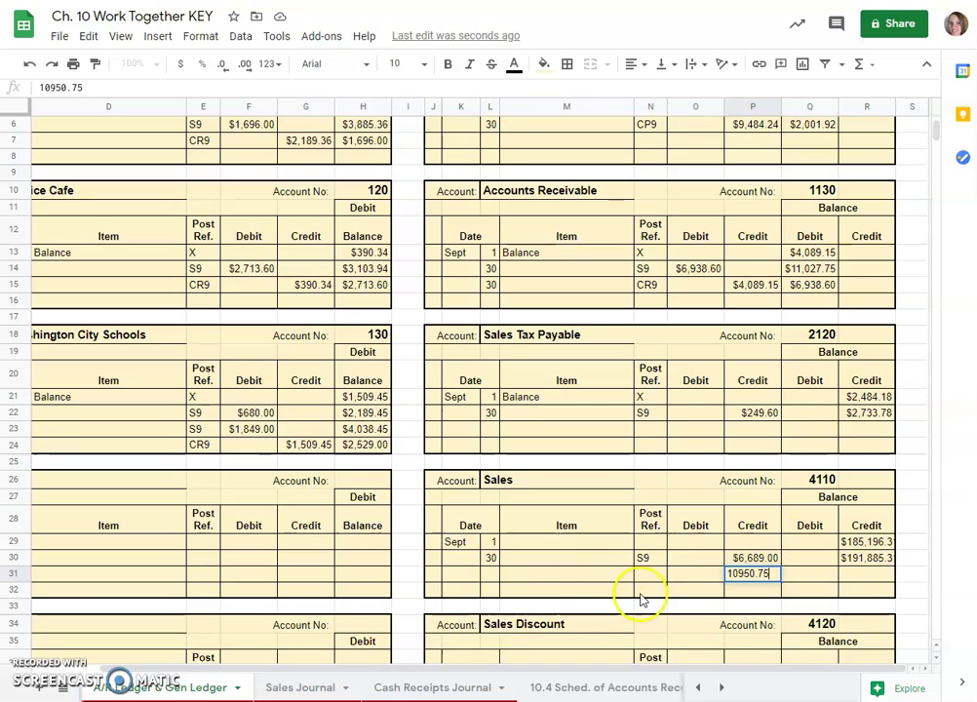
click(655, 573)
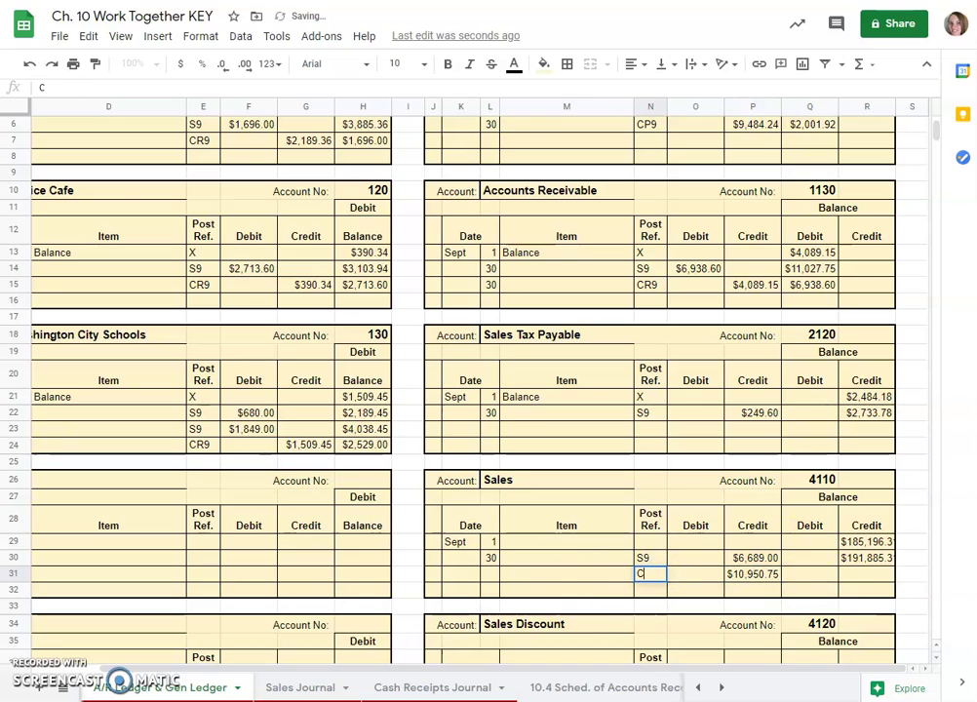
text(CR9)
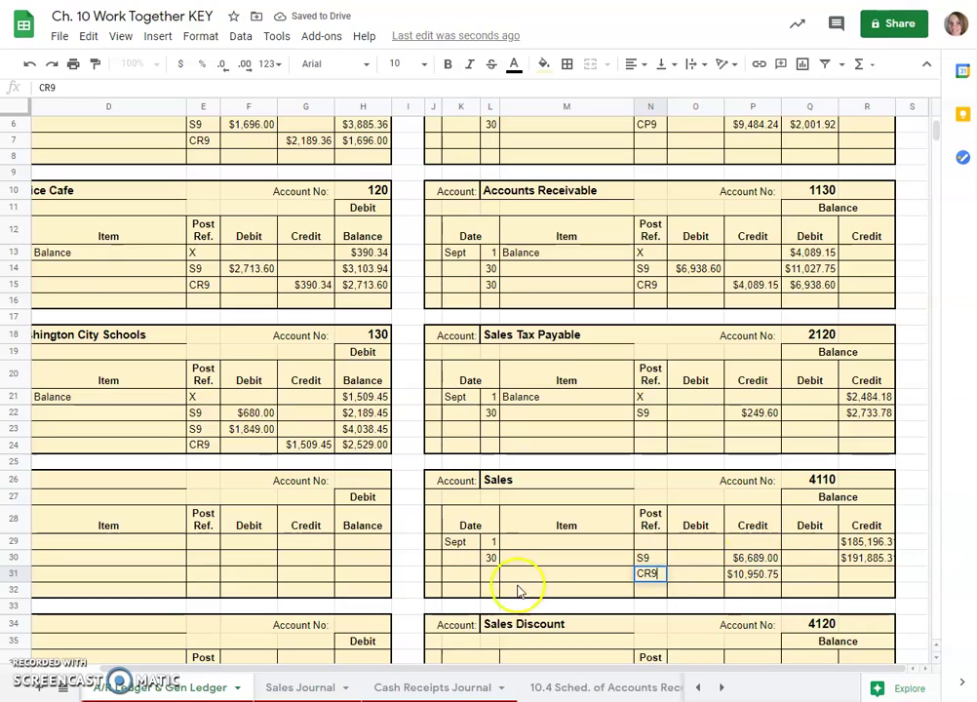
click(490, 563)
key(Down)
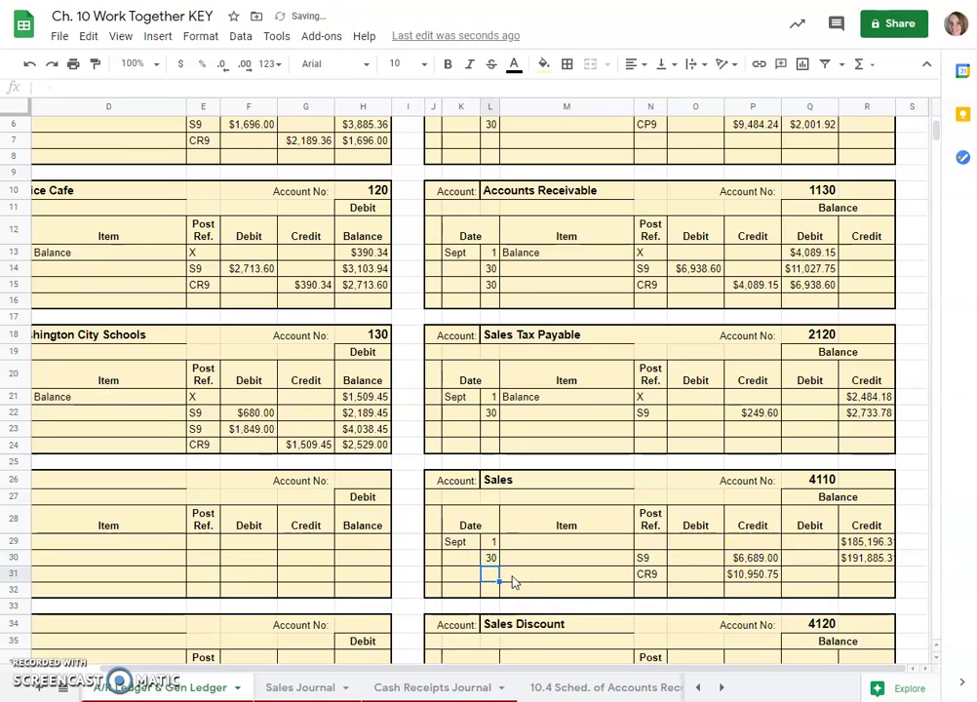
- Set the Sales balance in R31 to =R30+P31, giving $202,836.06
click(866, 575)
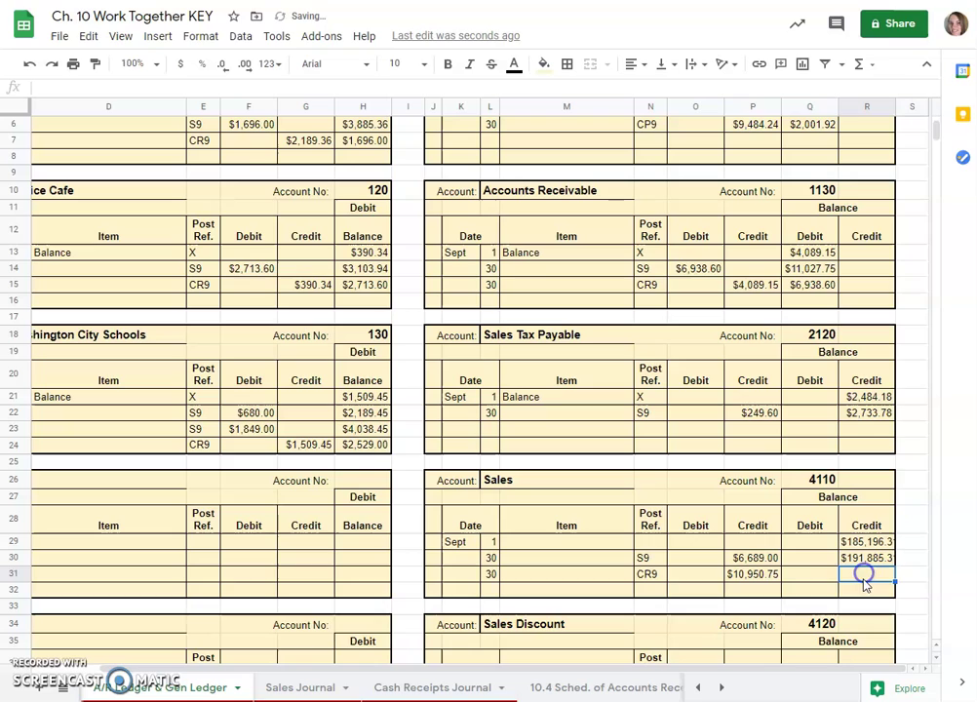
text(=)
click(866, 560)
text(+)
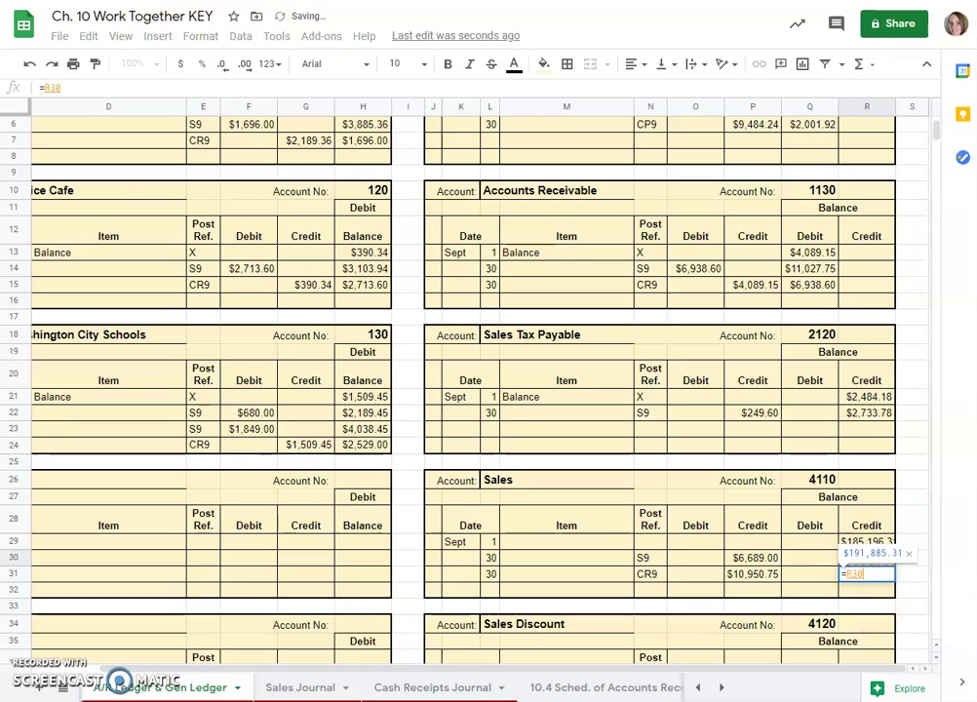
click(759, 575)
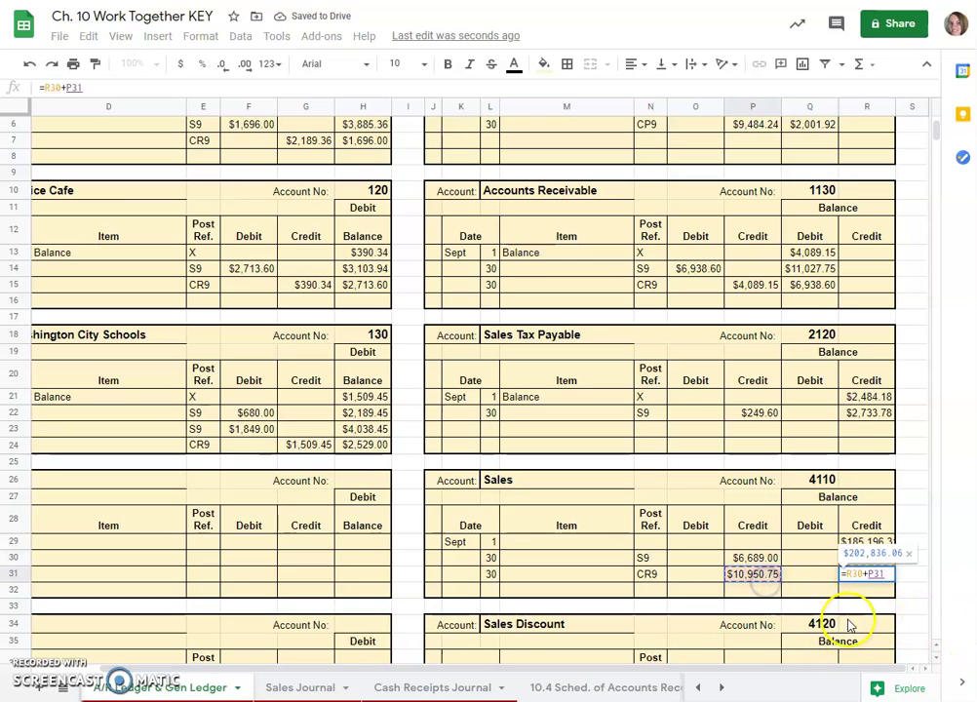
key(Return)
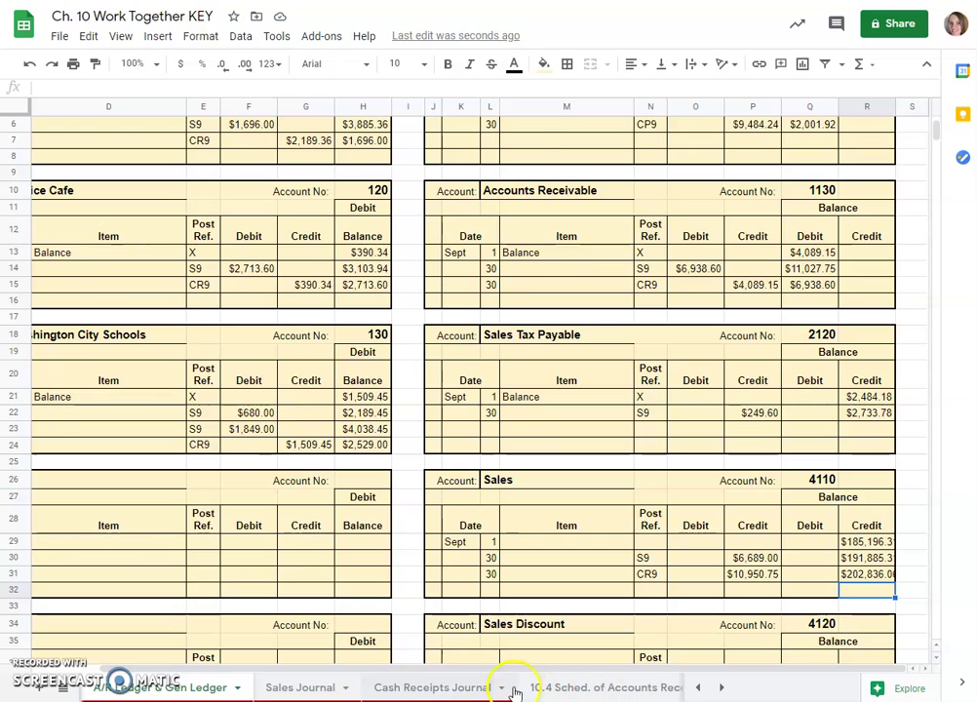
- Copy I12's red formatting to J12 and enter account number (4110) there
click(444, 687)
click(522, 298)
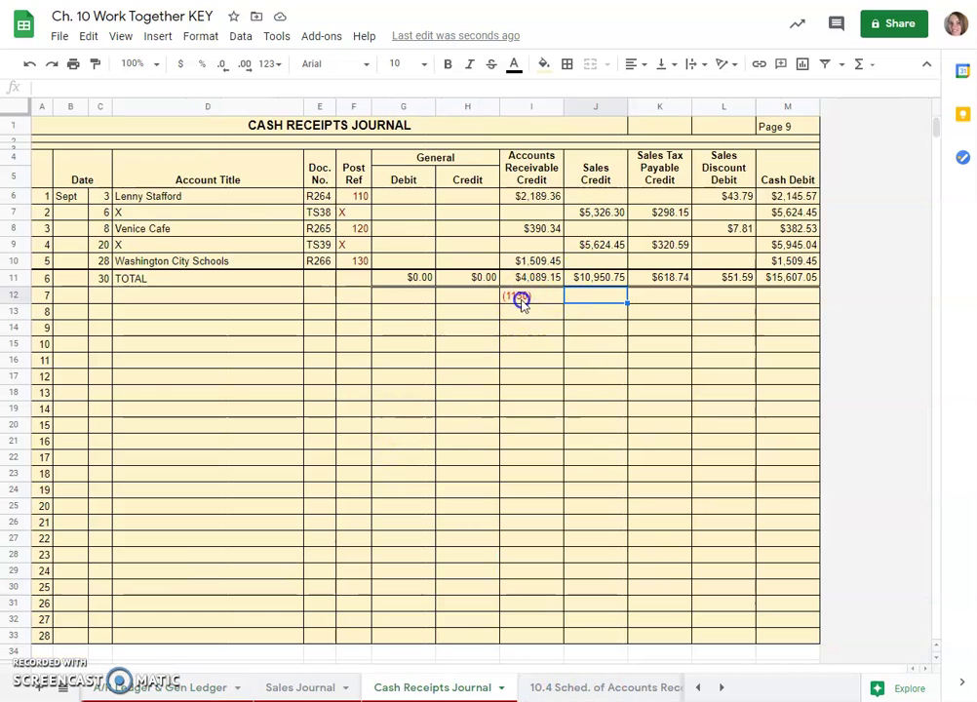
click(94, 63)
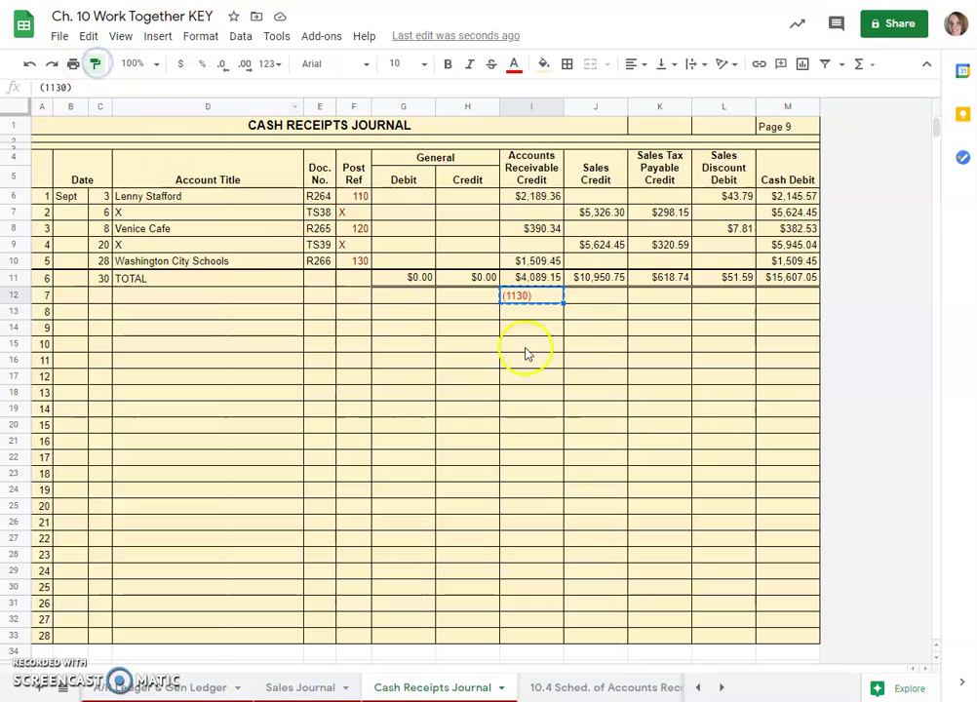
click(587, 296)
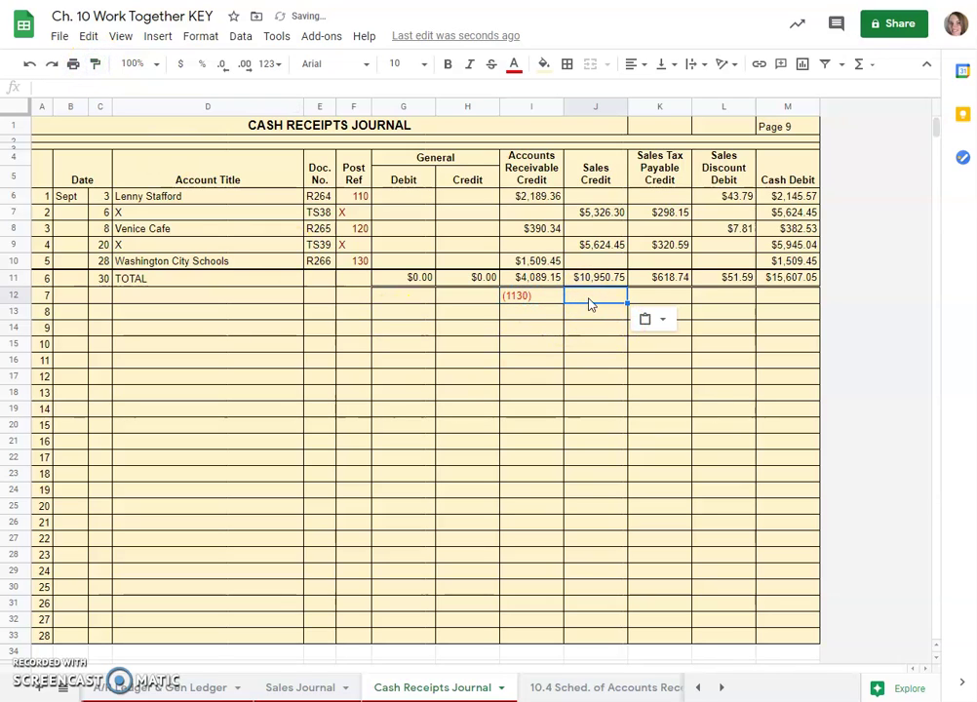
text(4110)
key(Return)
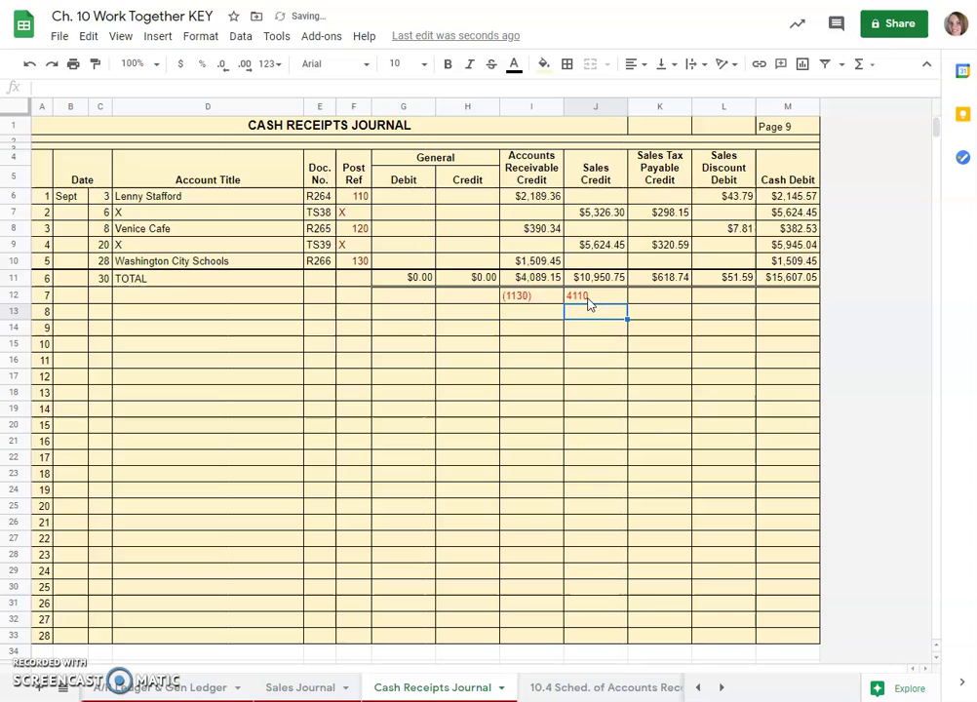
click(577, 298)
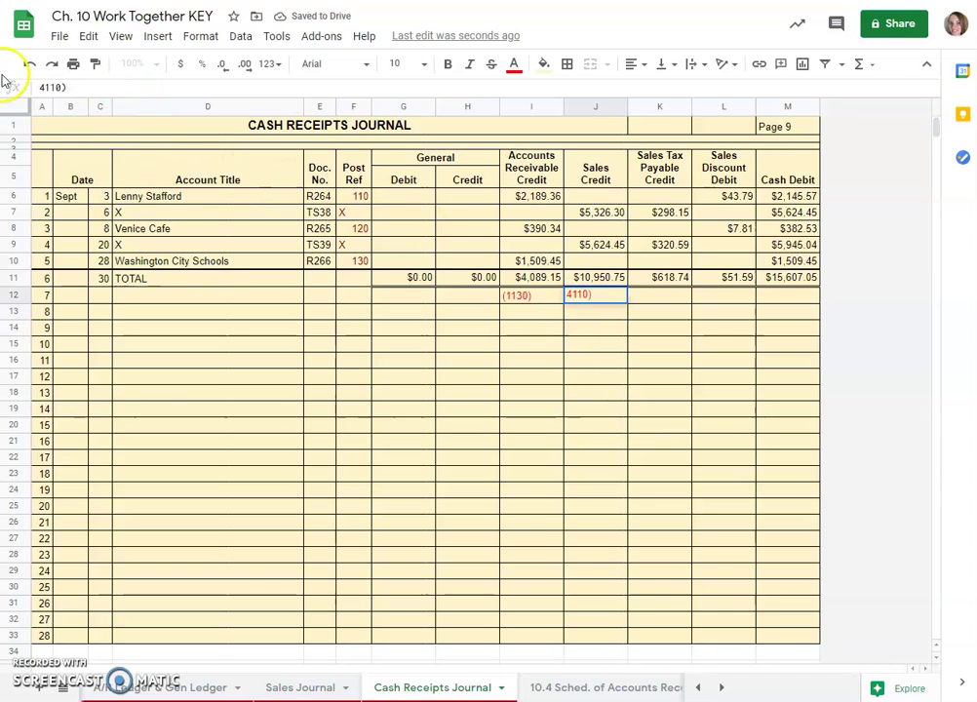
click(41, 88)
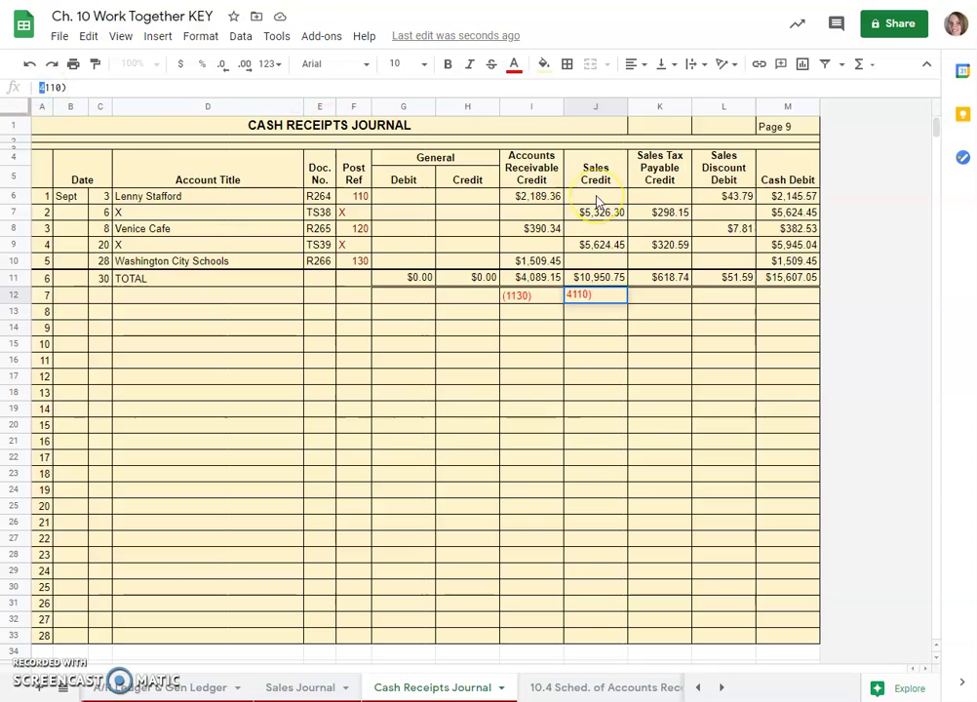
text(()
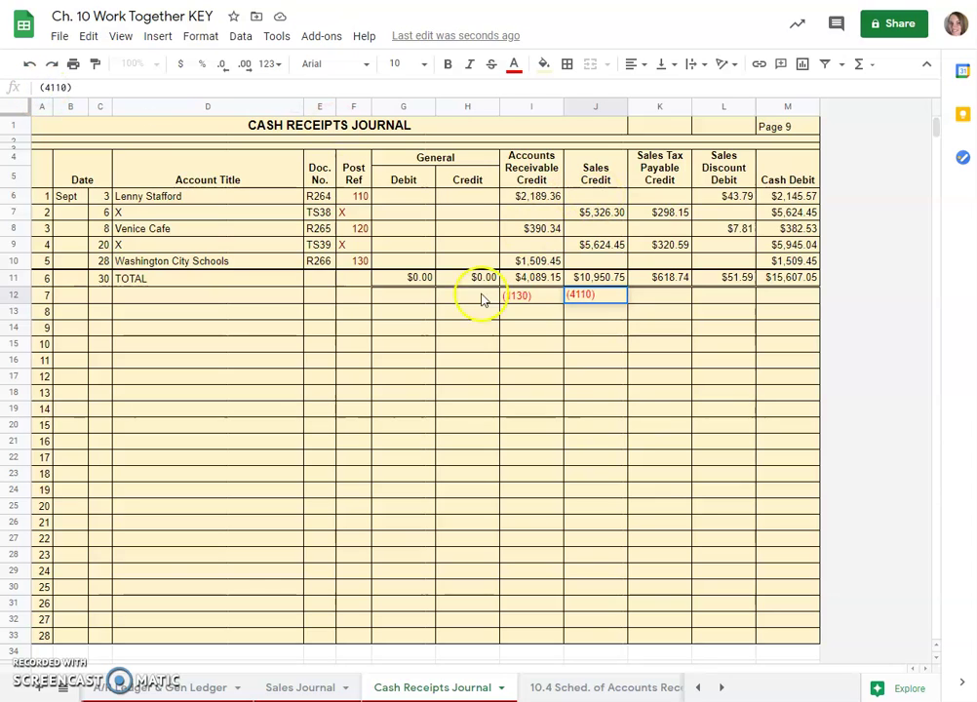
click(587, 407)
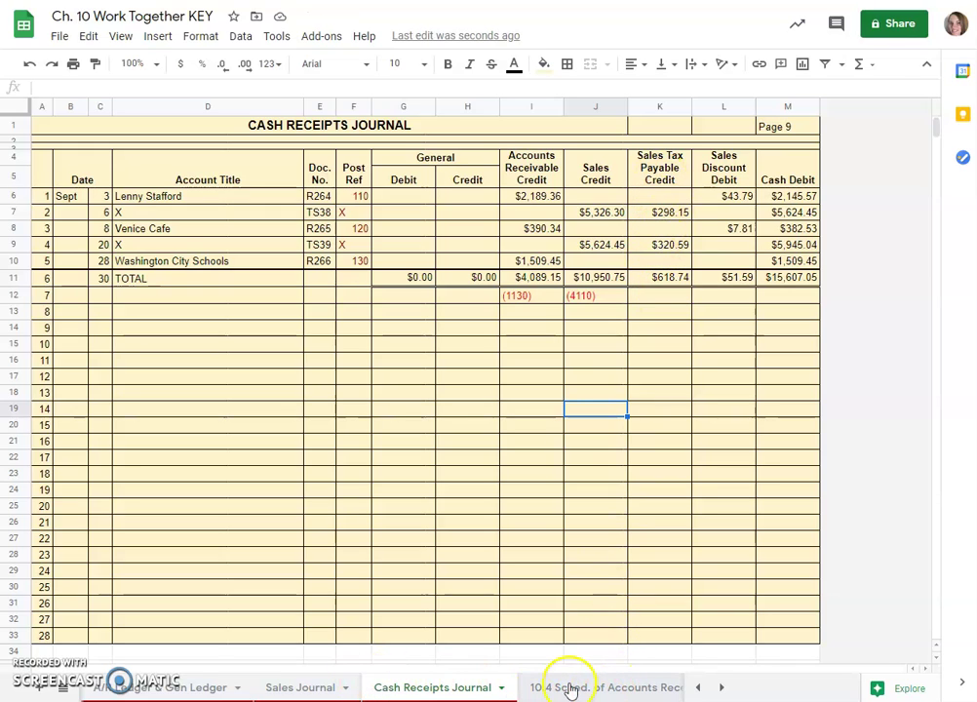
- Enter a Sept 30, CR9 credit of $618.74 on row 23 of Sales Tax Payable
click(183, 689)
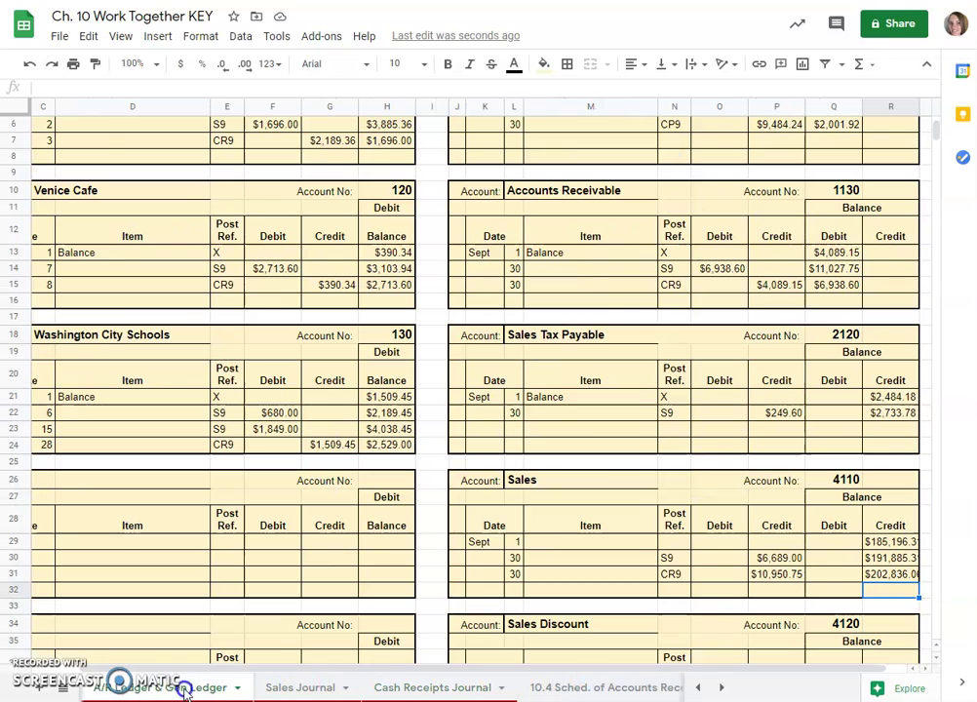
click(512, 429)
text(30)
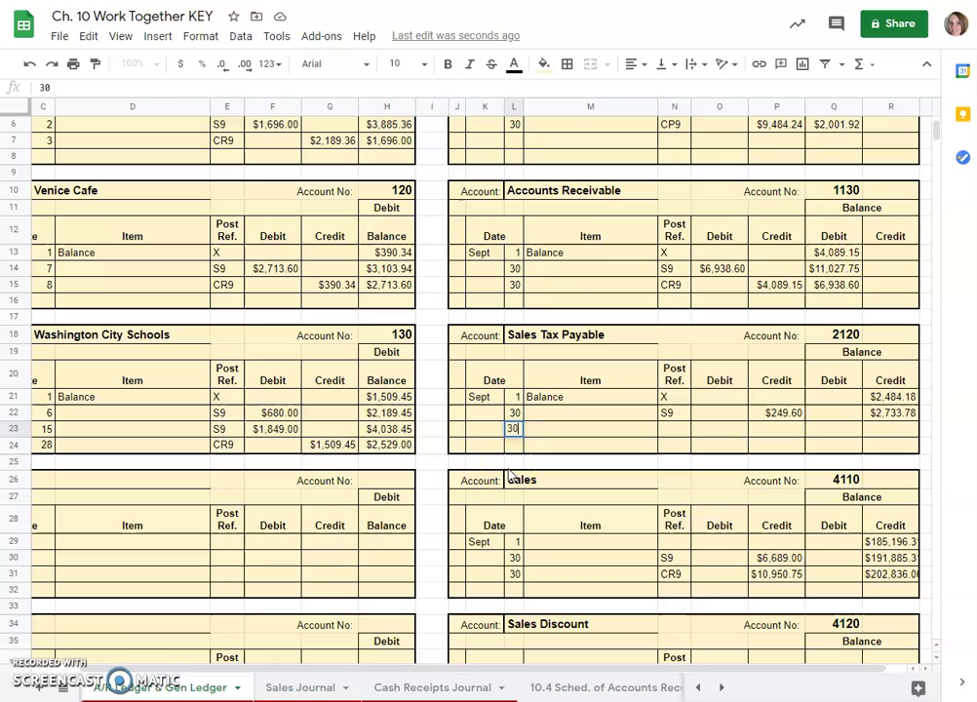
key(Tab)
key(Tab)
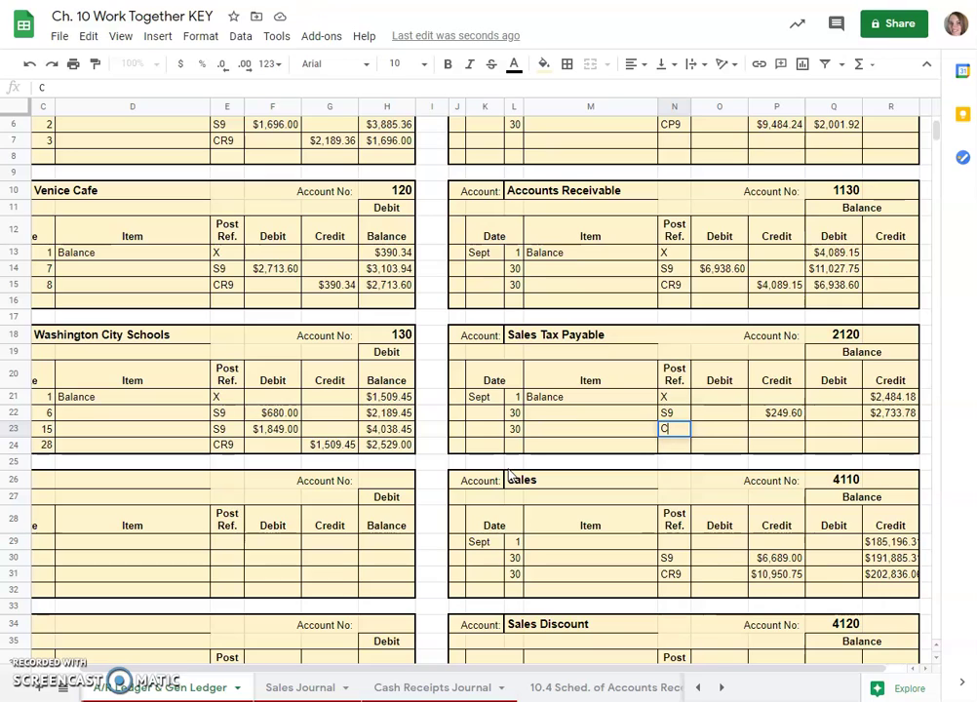
text(Czr)
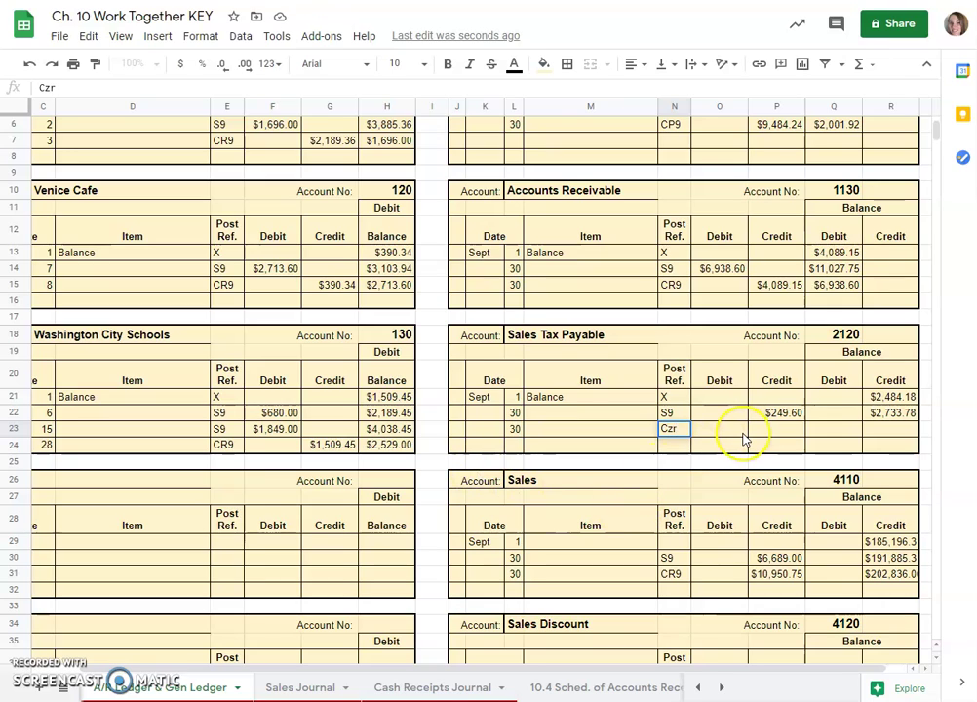
text(9)
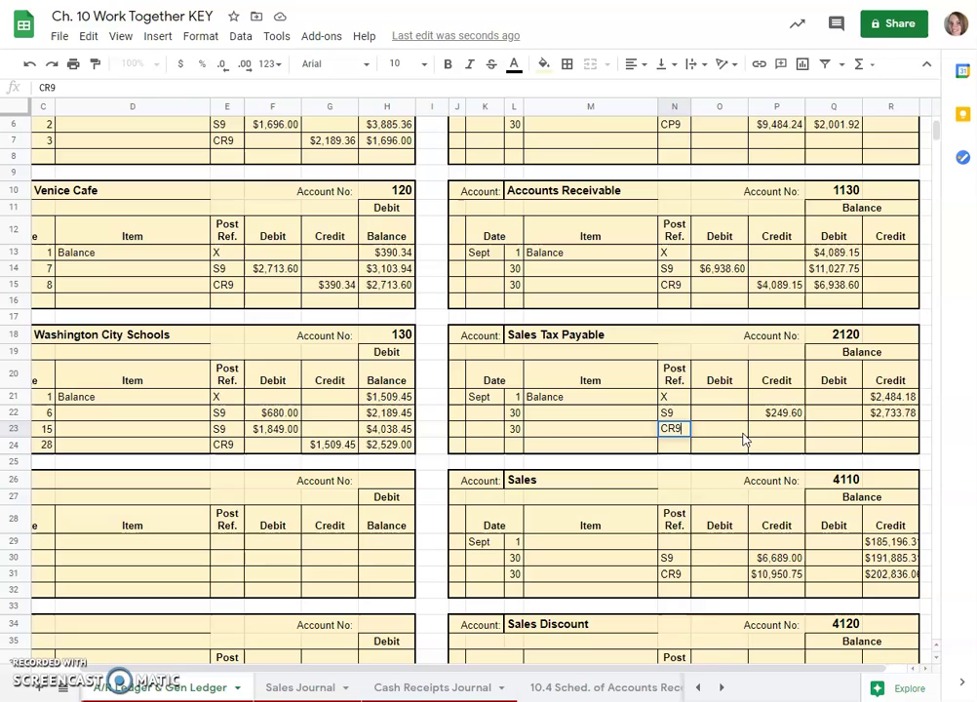
click(790, 432)
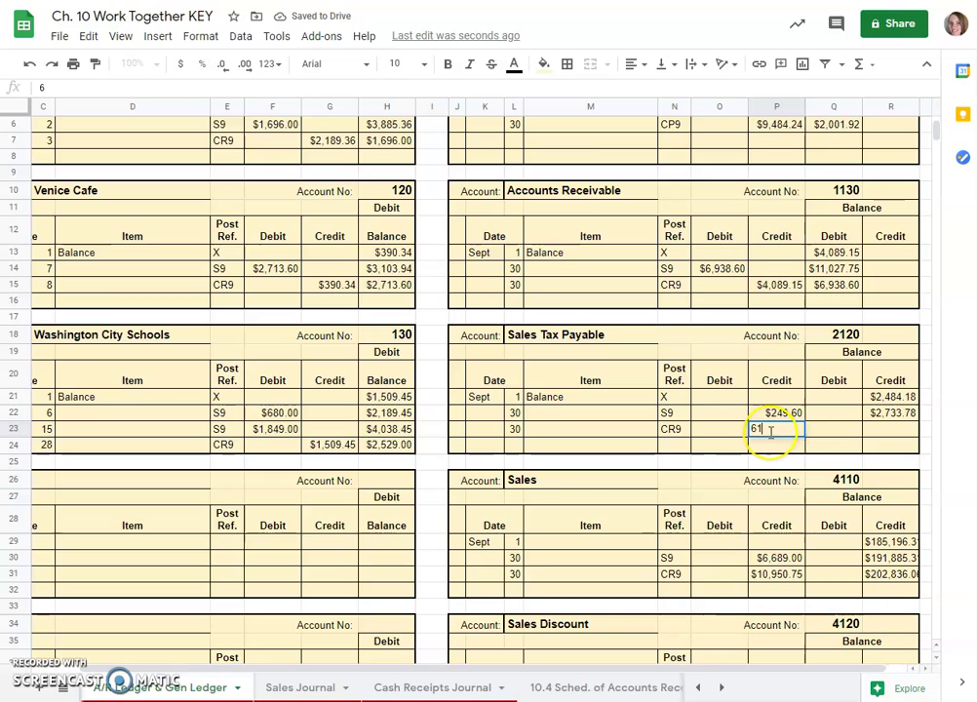
click(885, 431)
- Set the new balance to =R22+P23, giving a $3,352.52 credit balance
text(=)
click(873, 413)
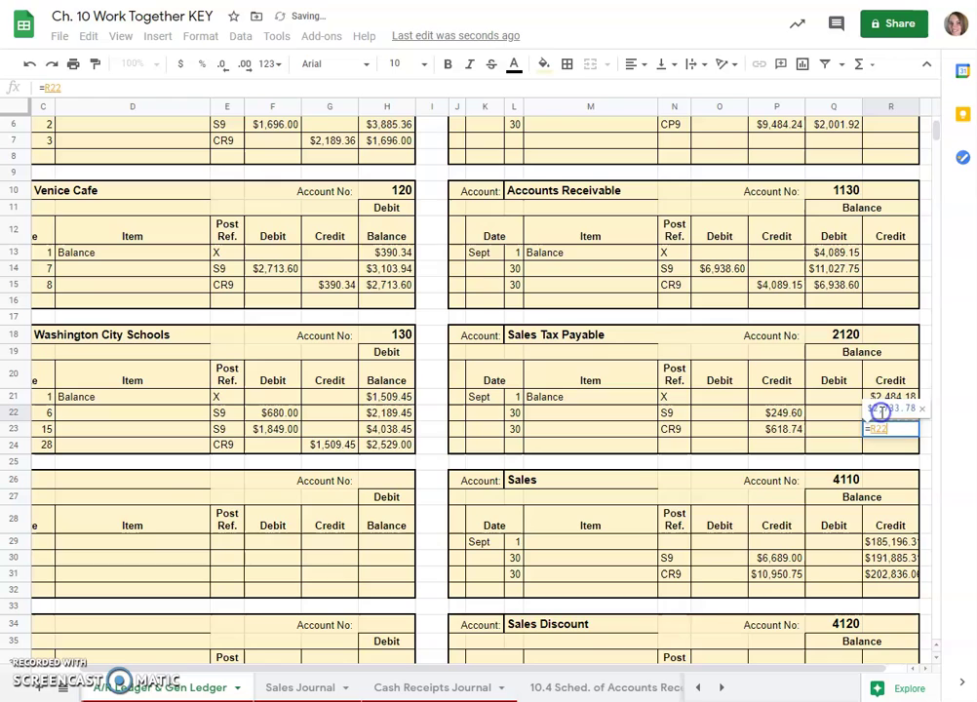
text(+)
click(783, 429)
key(Return)
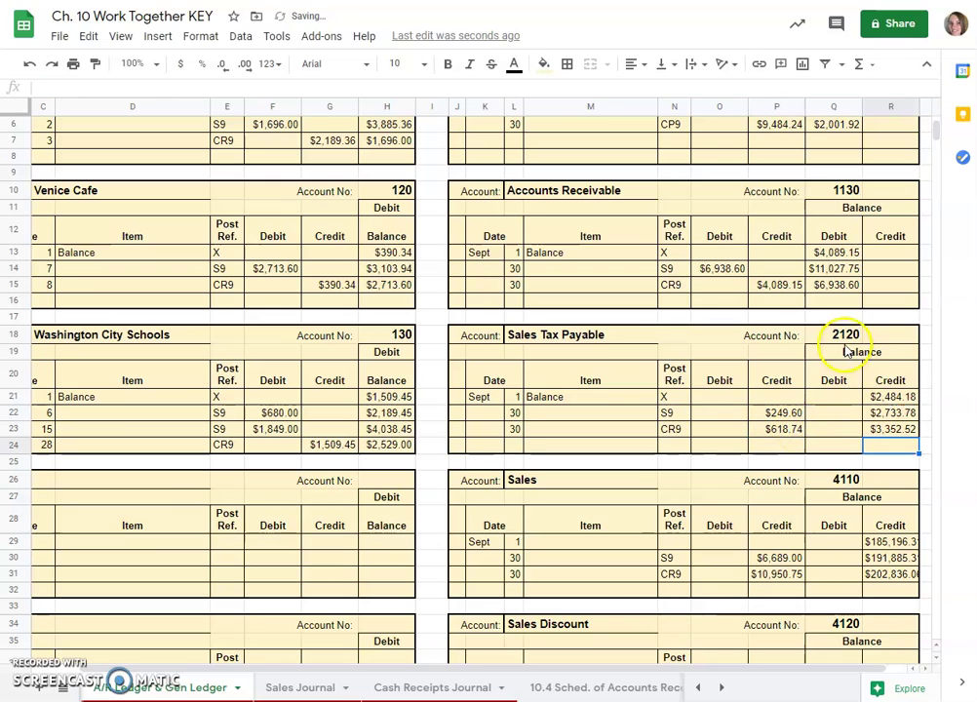
- Copy the red account-number formatting from I12 onto K12:M12 in the Cash Receipts Journal
click(434, 688)
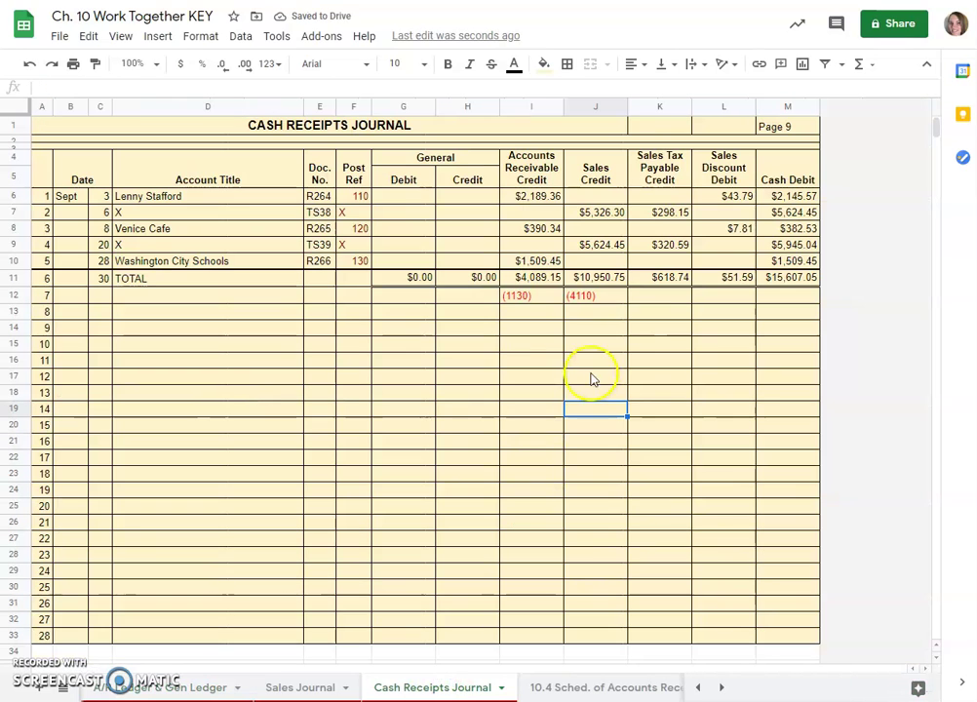
click(574, 295)
click(667, 296)
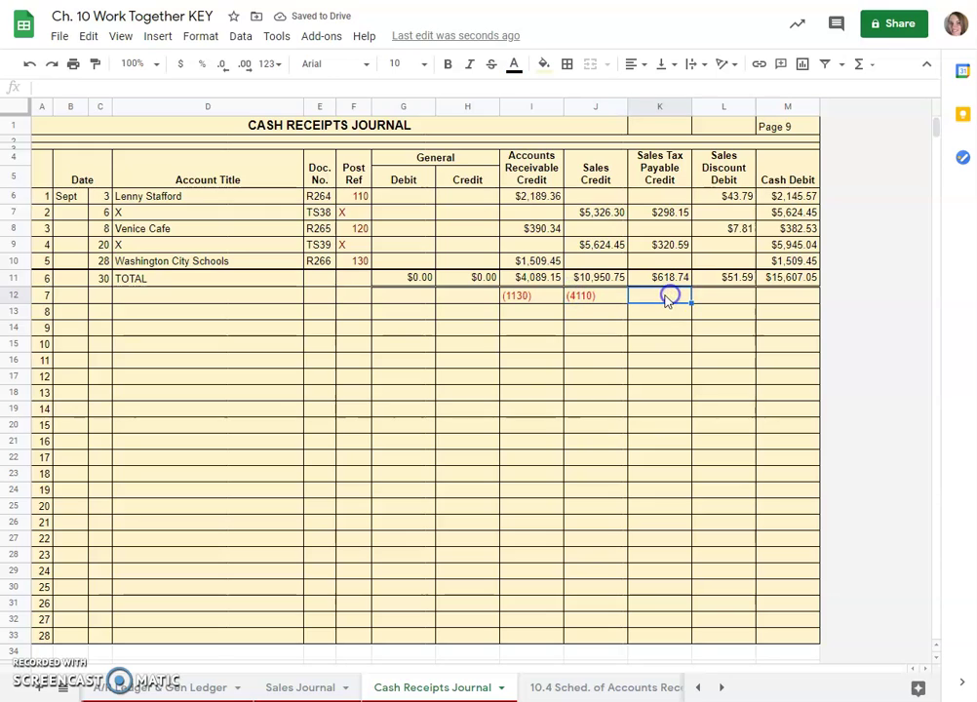
click(533, 296)
click(94, 64)
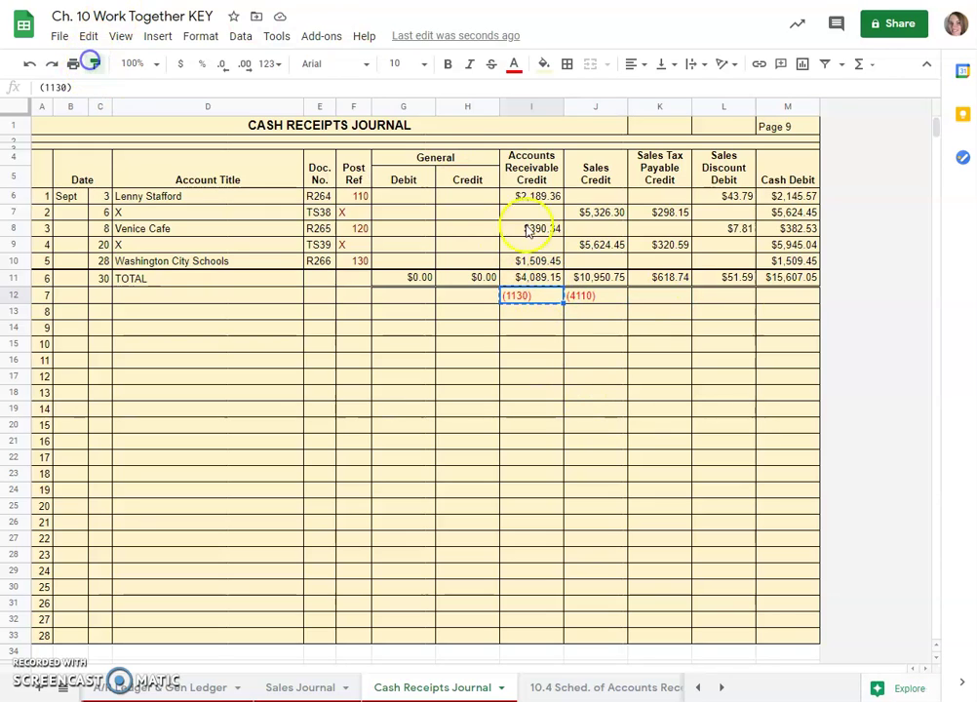
drag(665, 297, 790, 302)
- Enter (2120) in K12 under the Sales Tax Payable Credit total
click(669, 298)
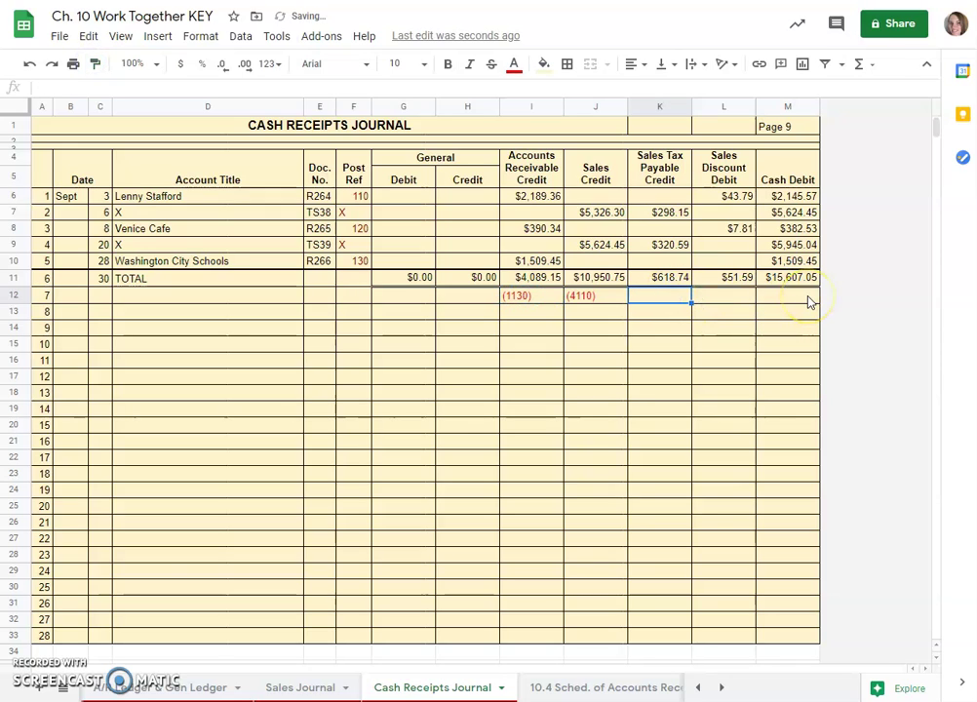
text((2120))
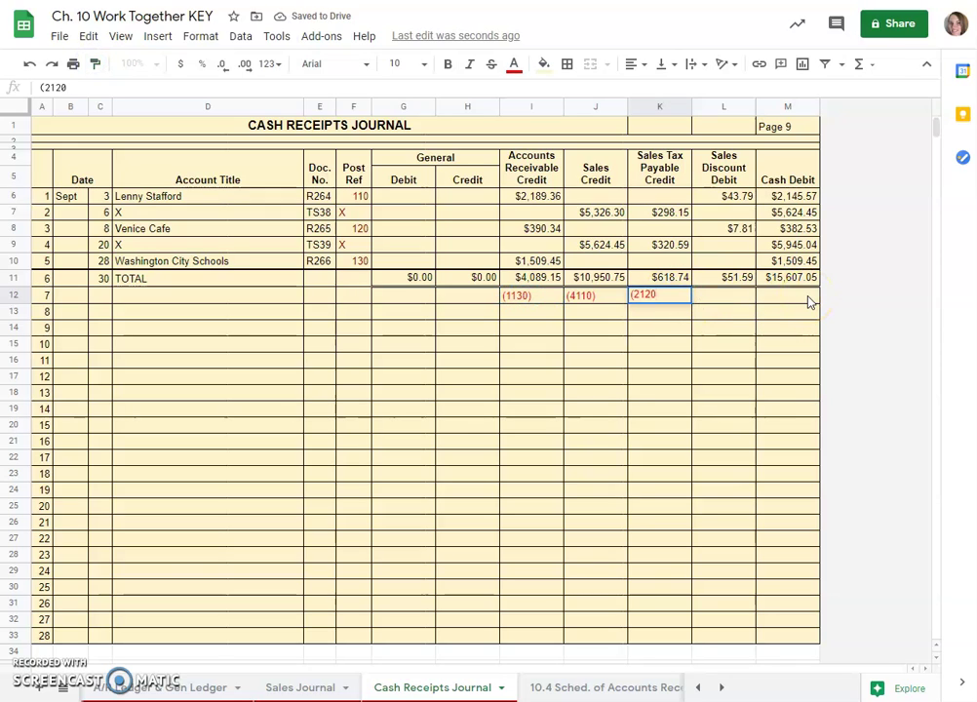
click(731, 345)
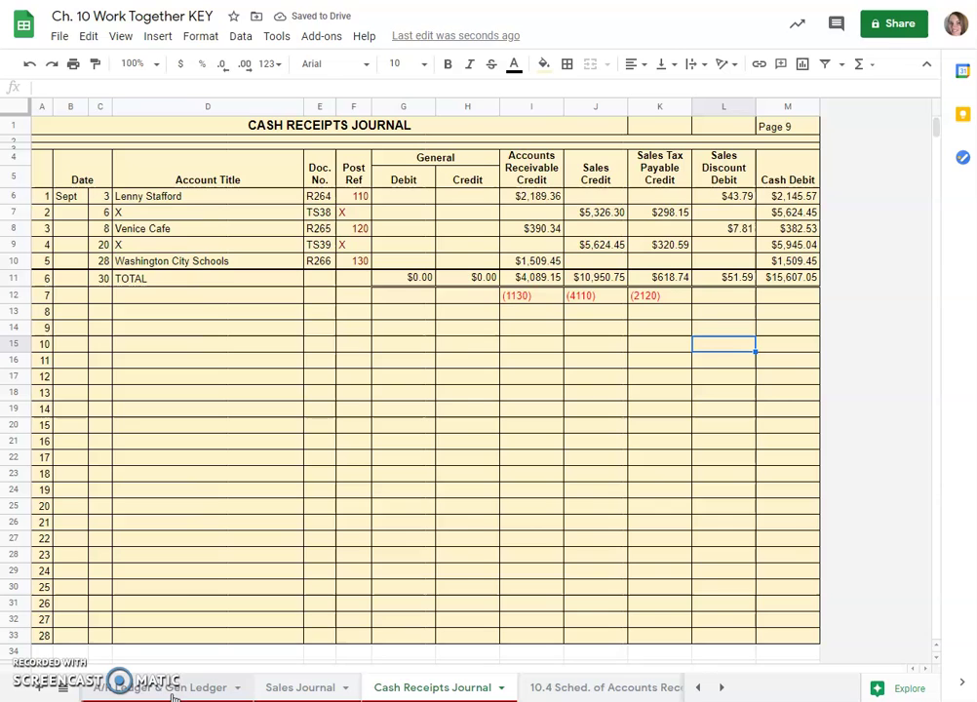
- Record a $51.59 debit in Sales Discount row 38 with balance =Q37+O38 ($772.65)
click(171, 688)
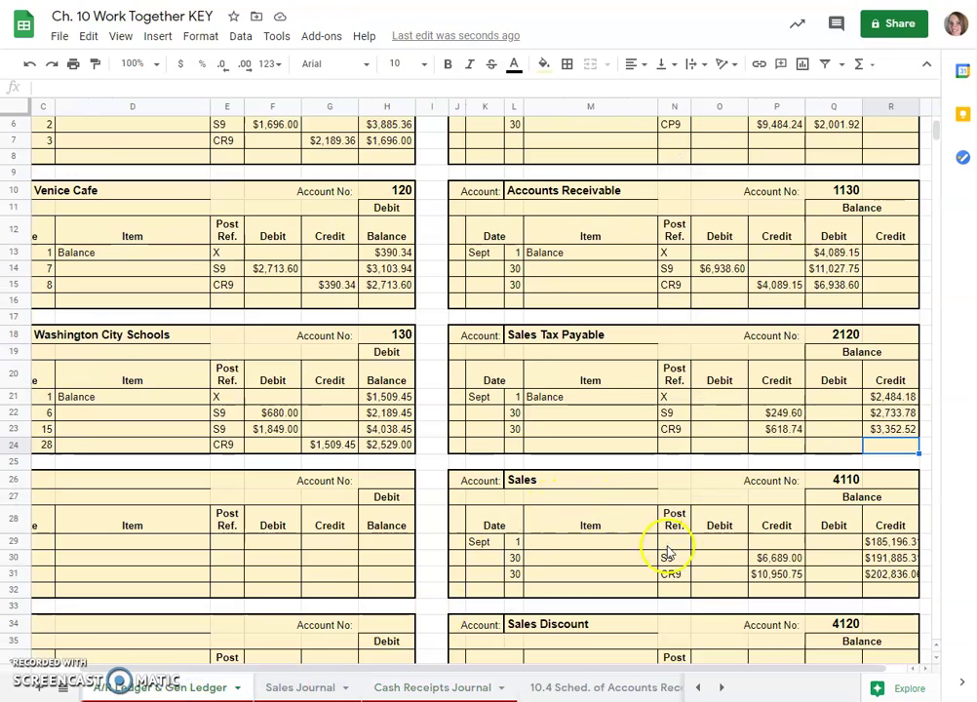
scroll(687, 536, down, 1)
scroll(721, 644, down, 1)
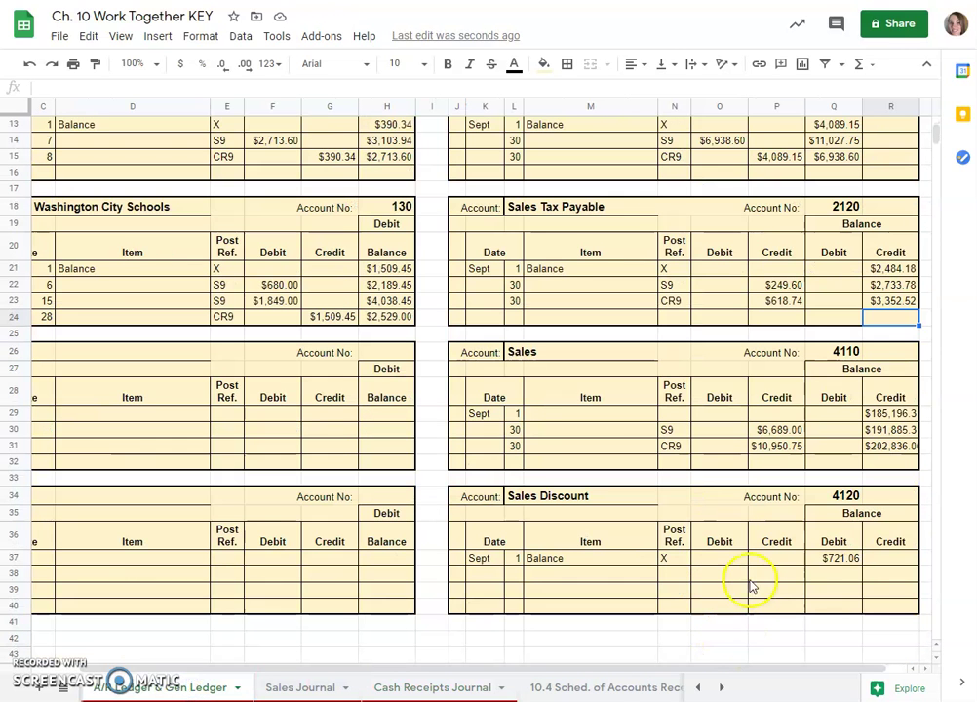
click(722, 575)
text(51.59)
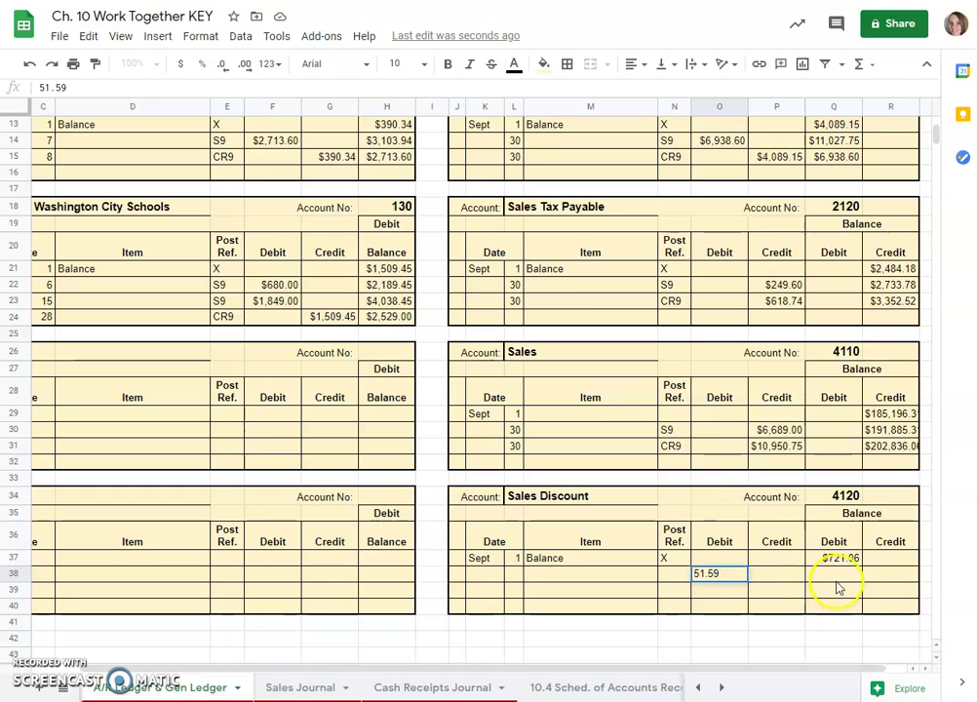
click(835, 576)
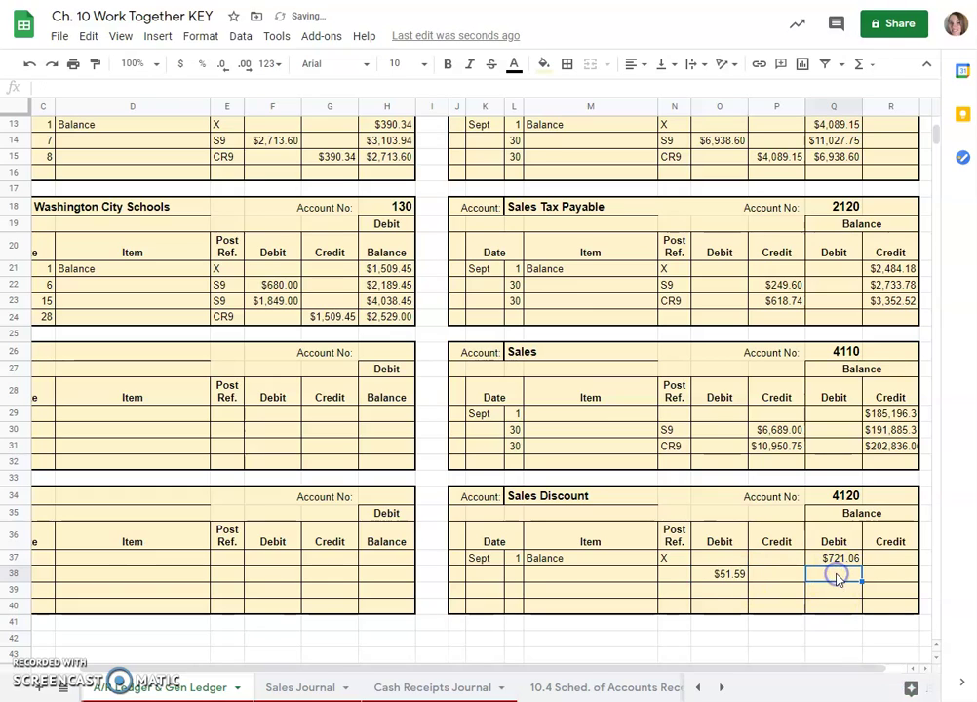
text(=)
click(840, 563)
text(+)
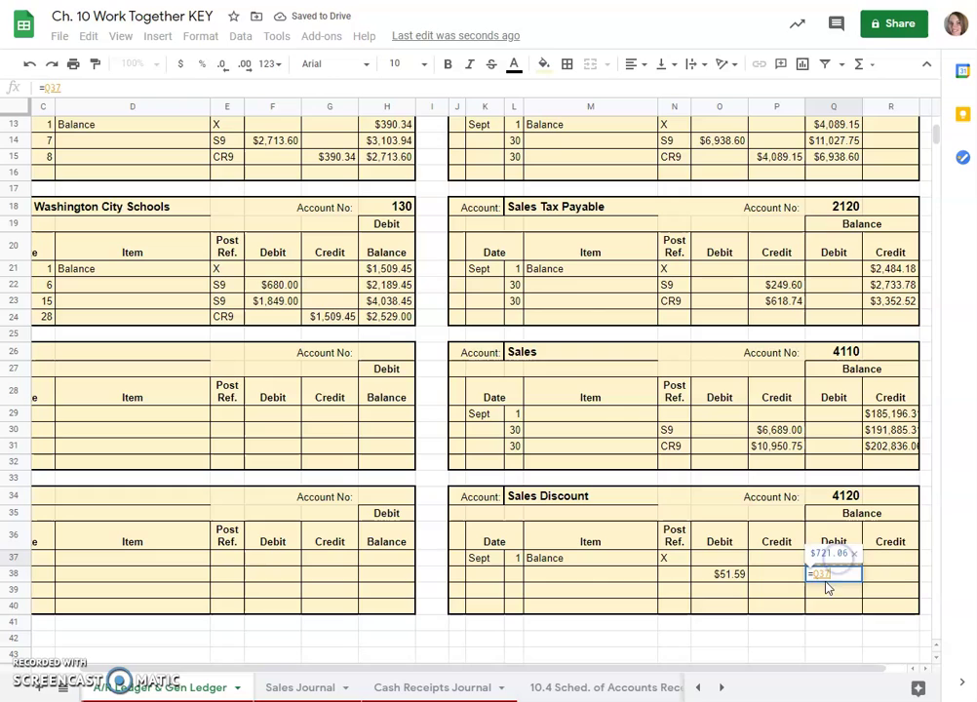
click(732, 576)
key(Return)
- Give the Sales Discount line the posting reference CR9
click(676, 575)
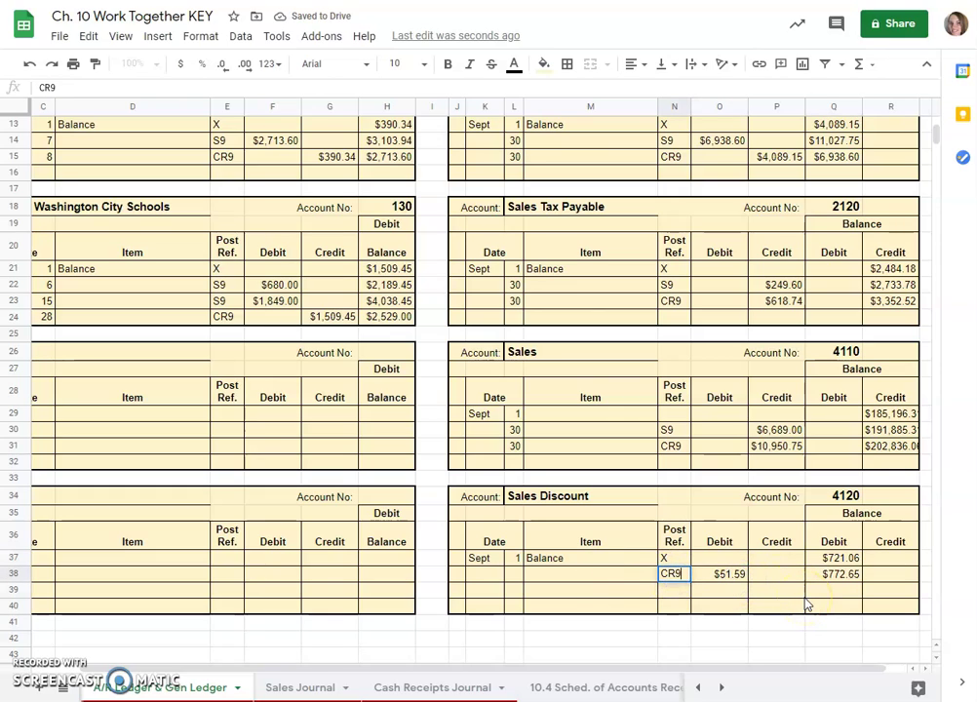
text(CR9)
click(510, 573)
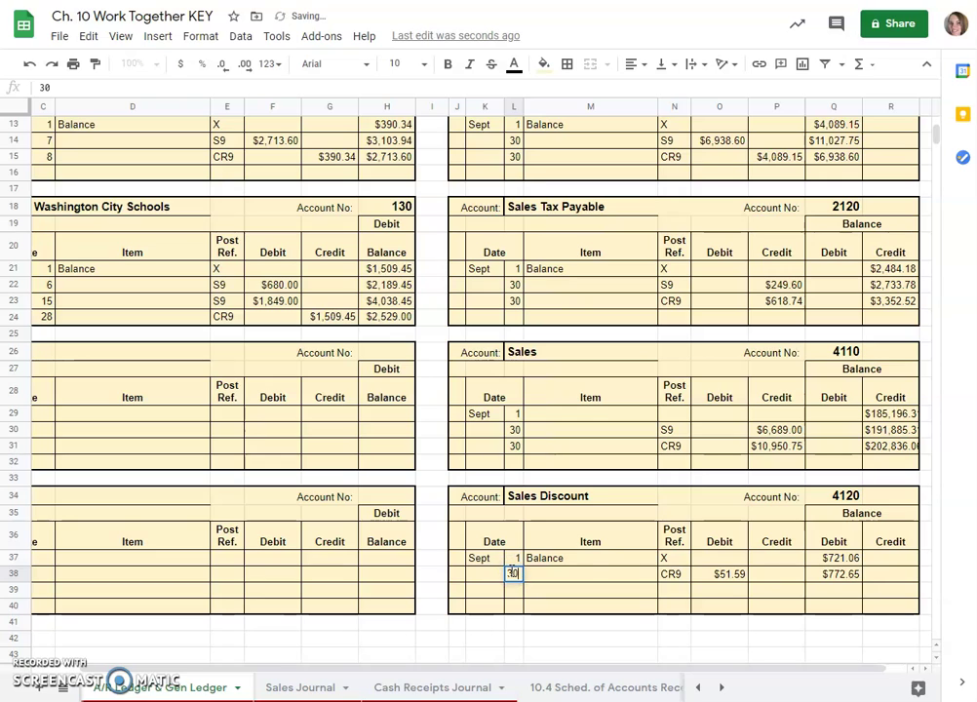
- Date the Sales Discount line 30 and enter (4120) in L12 of the Cash Receipts Journal
text(30)
click(408, 688)
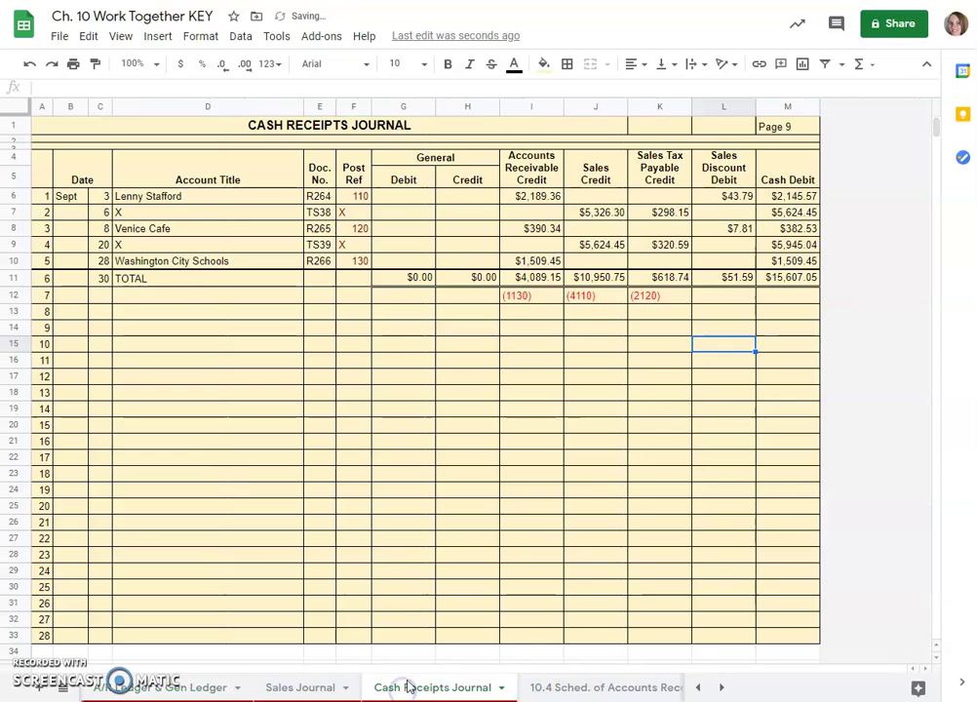
click(722, 292)
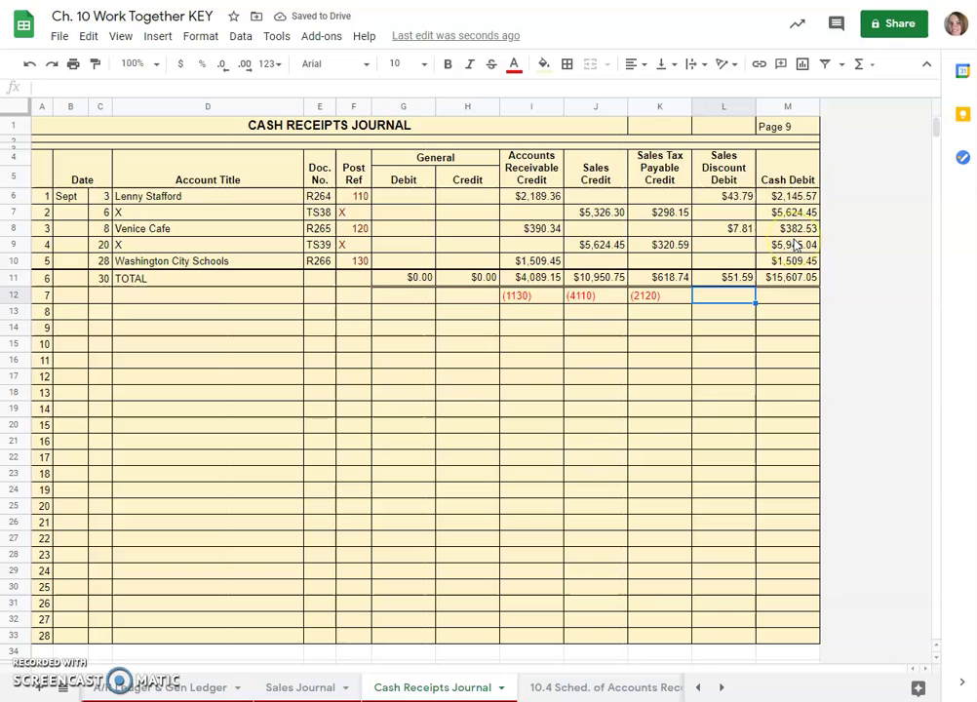
text((4120)
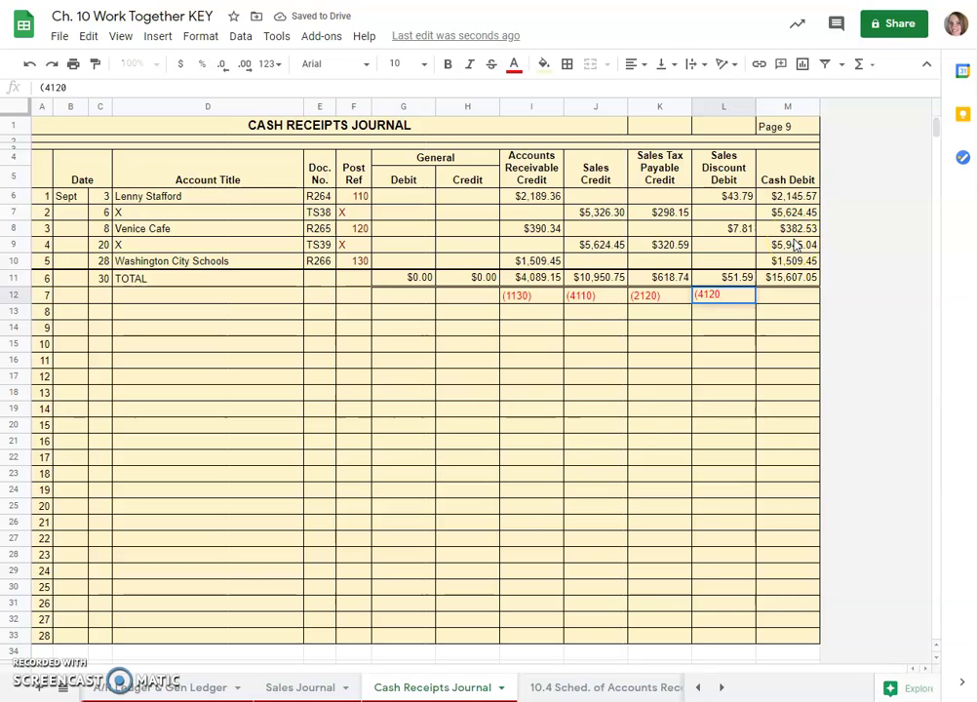
text())
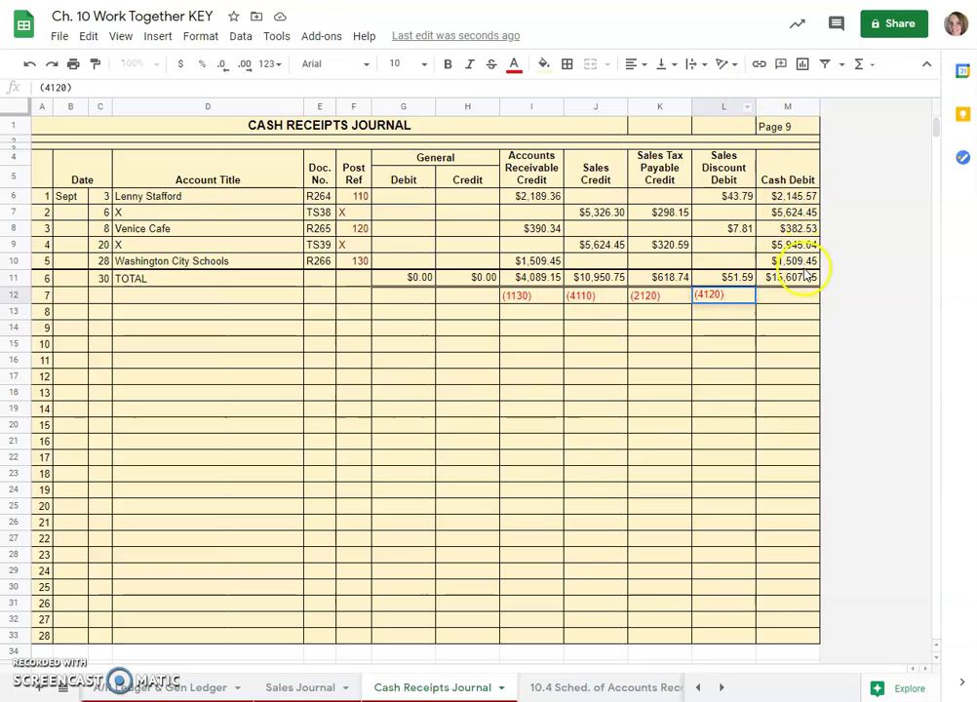
click(803, 296)
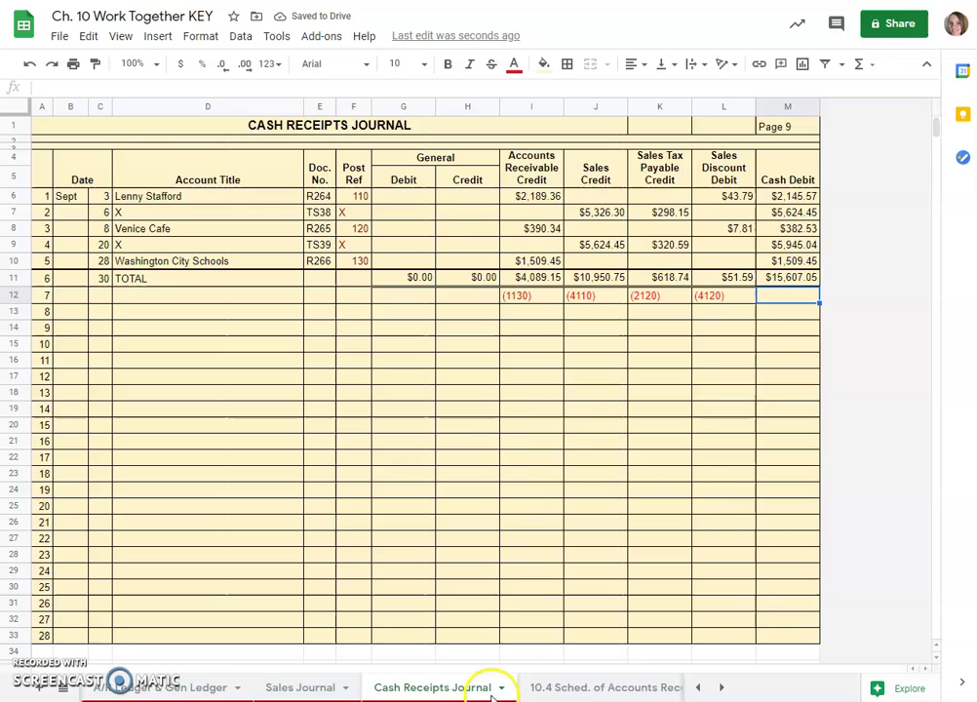
- Enter a Sept 30, CR9 debit of $15,607.04 on row 7 of the Cash account
click(196, 690)
scroll(675, 301, up, 5)
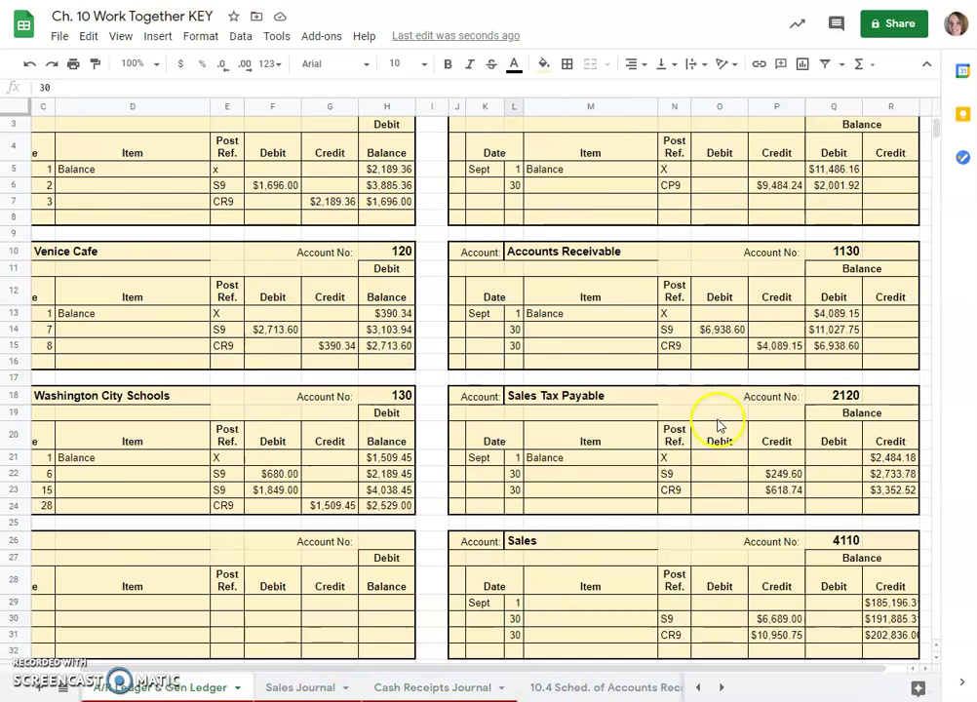
click(515, 244)
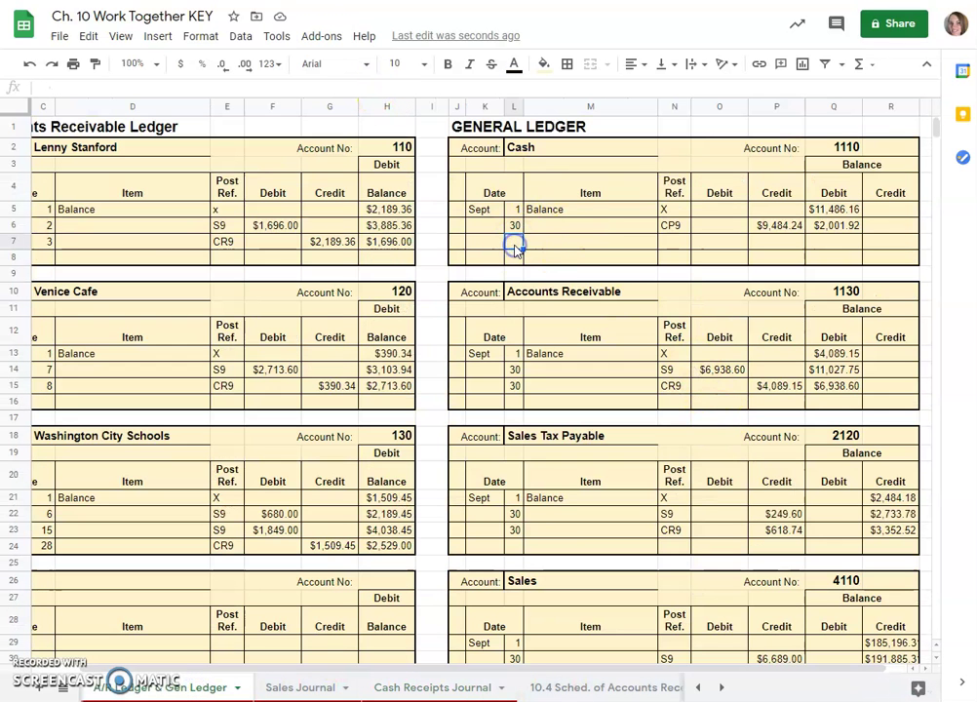
text(30)
click(661, 240)
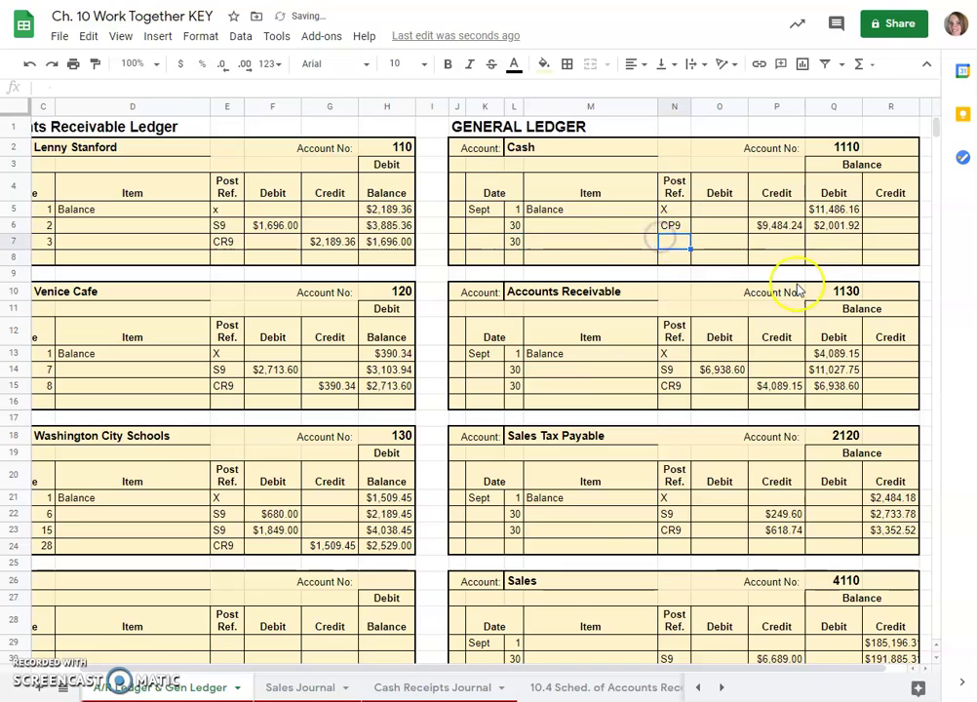
text(CR9)
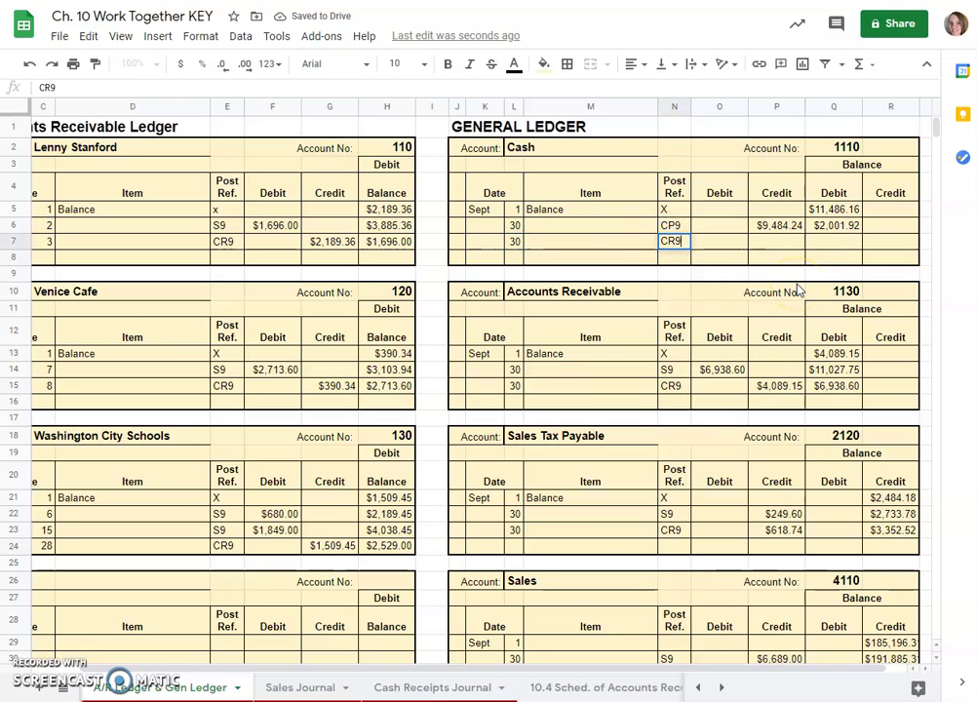
click(723, 243)
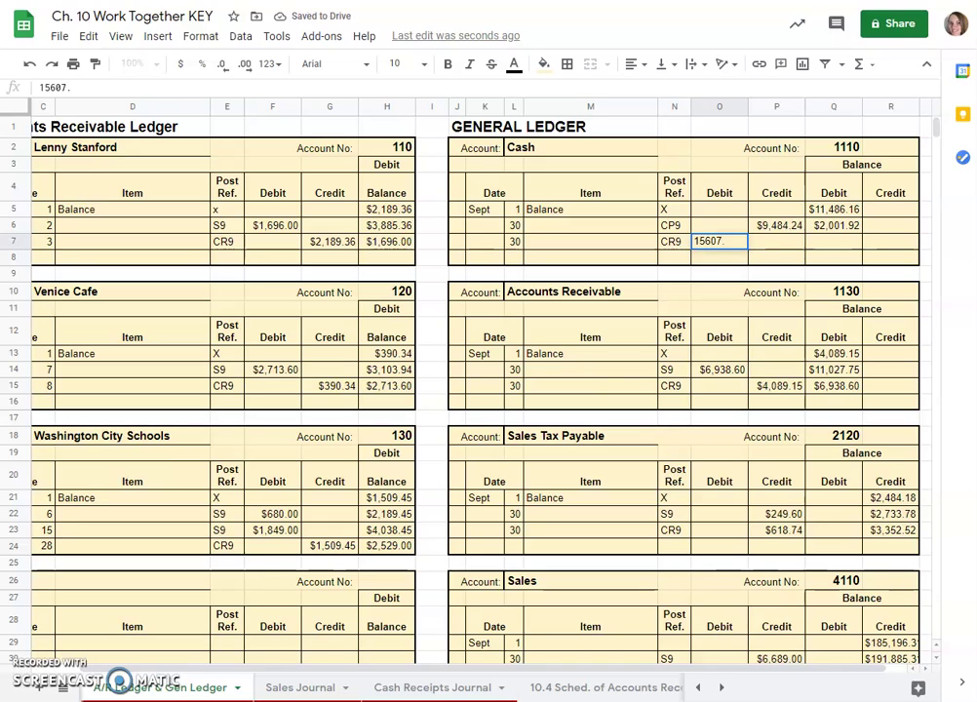
text(15,607.04)
key(Return)
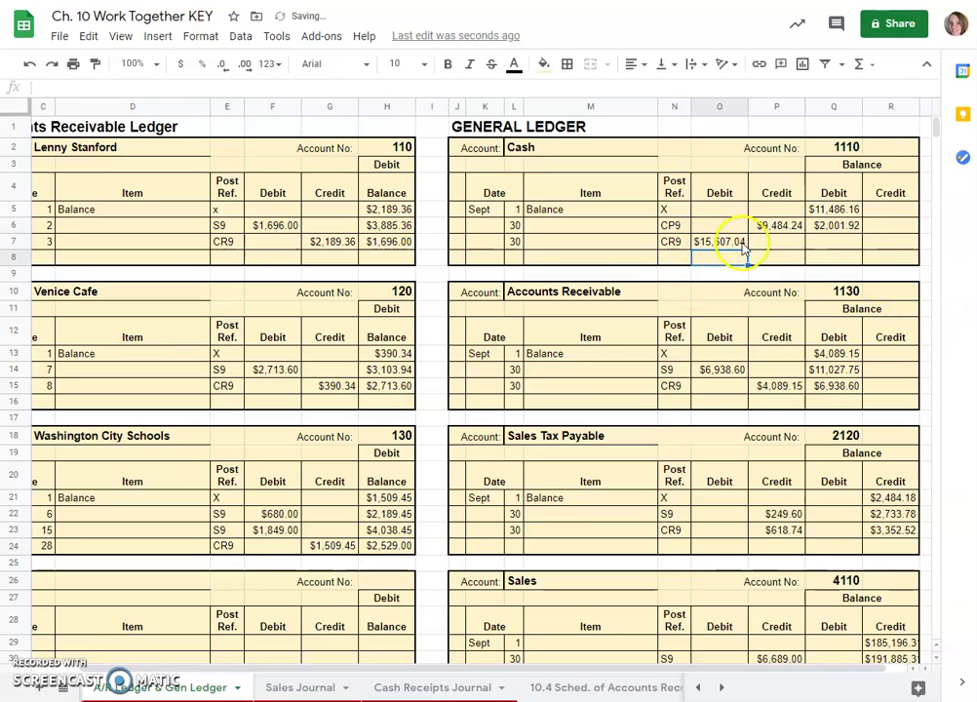
- Set the Cash balance in Q7 to =Q6+O7, giving $17,608.96
click(858, 244)
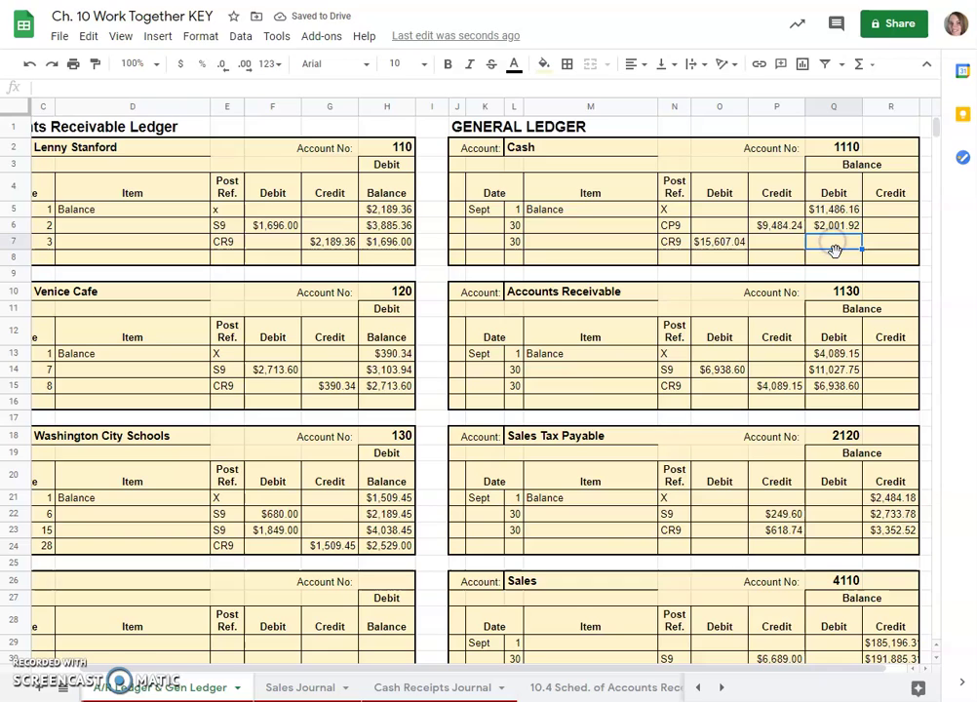
text(=)
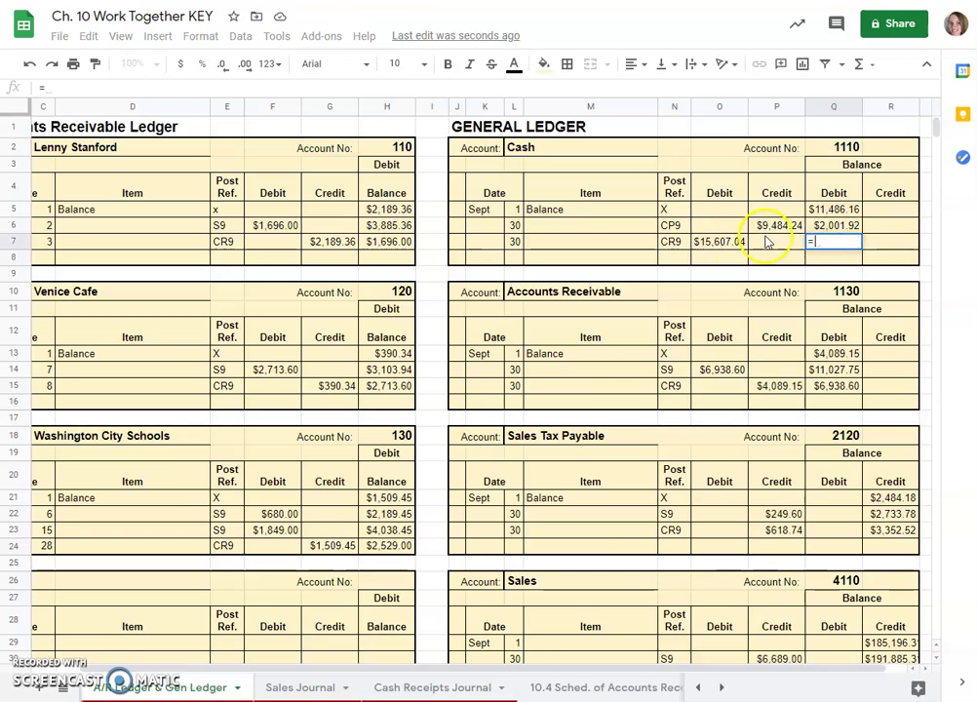
click(824, 224)
text(+)
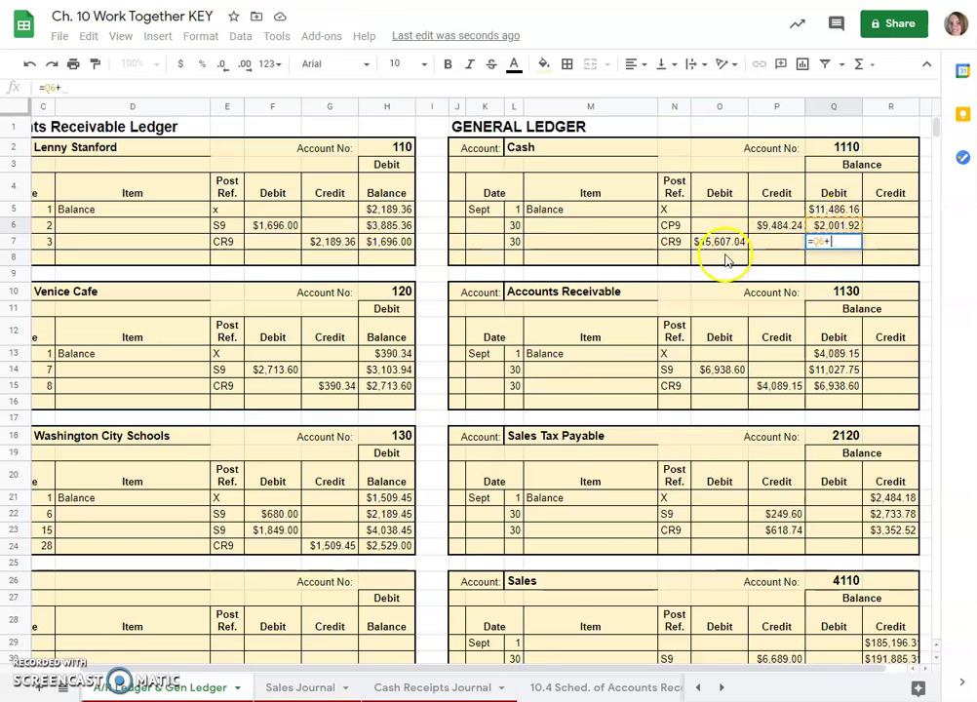
click(730, 244)
key(Return)
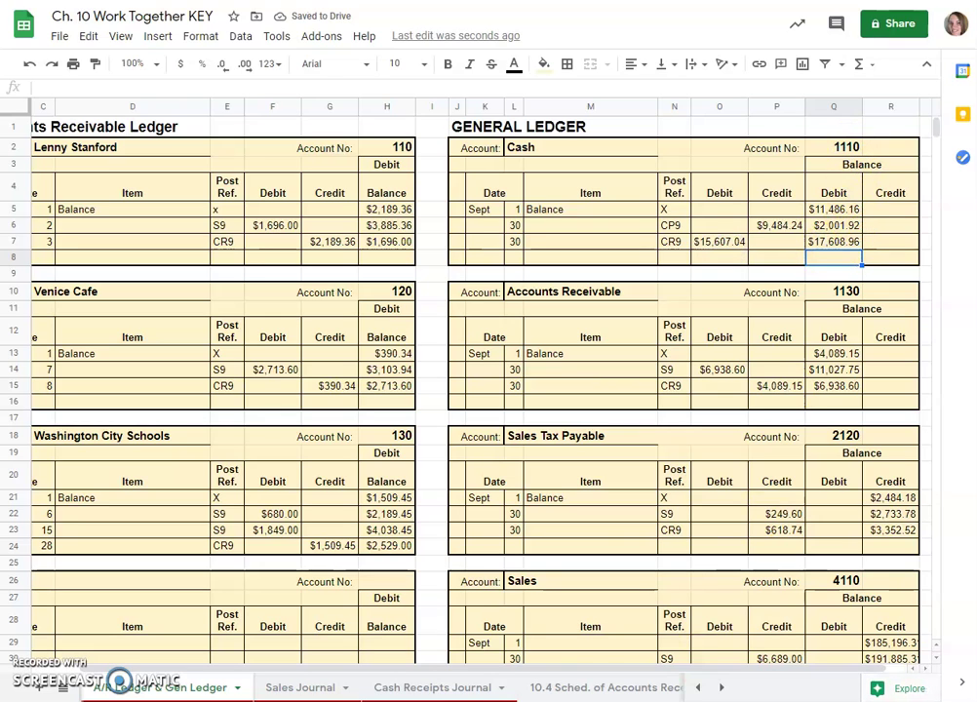
- Enter (1110) in M12 under the Cash Debit total, then move to the 10.4 schedule sheet
click(485, 689)
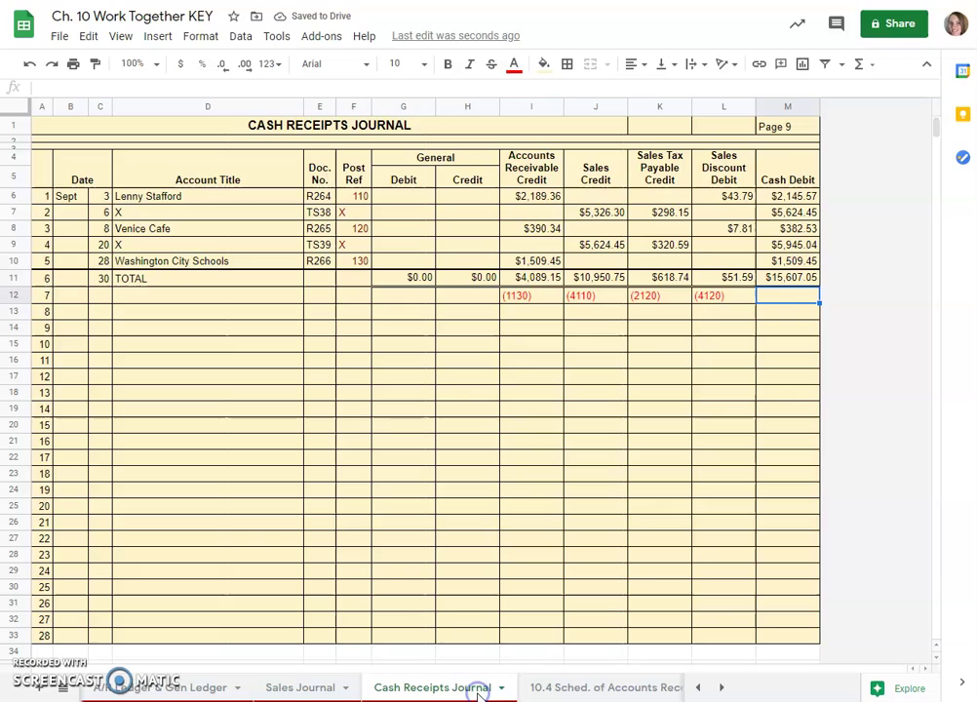
text((1110)
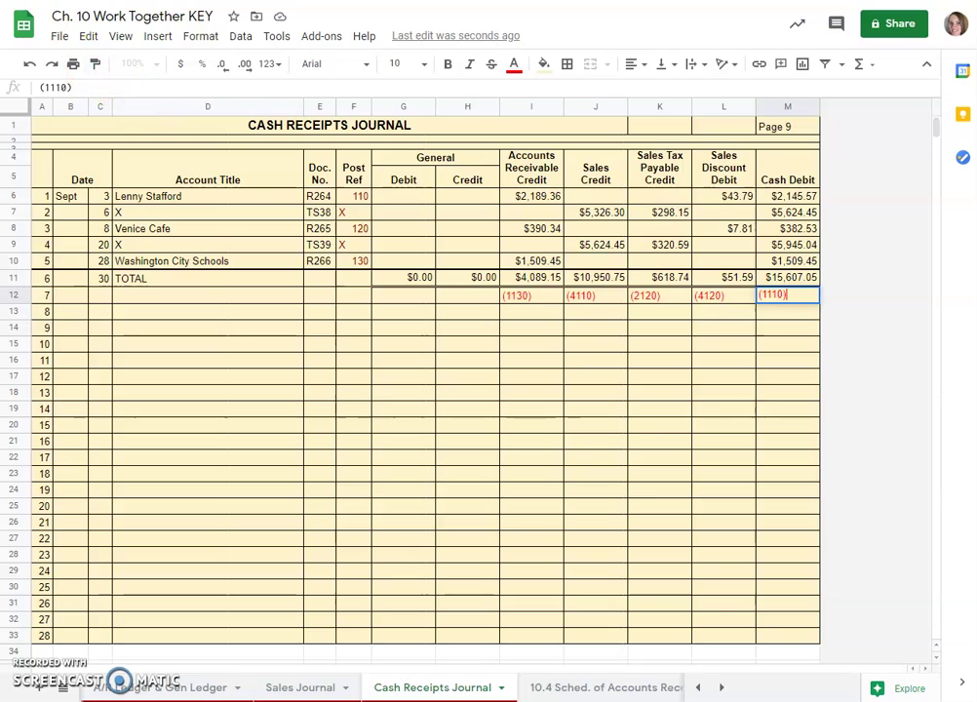
key(ctrl+shift+Page_Down)
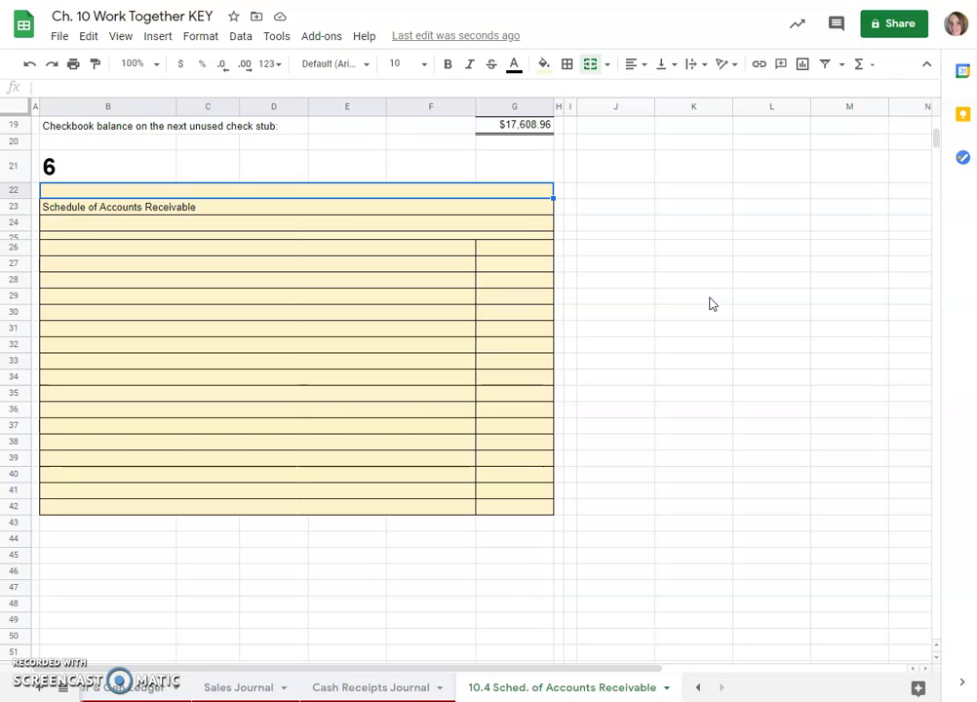
- Head the schedule 'Classic Appliances' dated 'September 30, 2020', then check customer balances on the ledger sheet
text(Class)
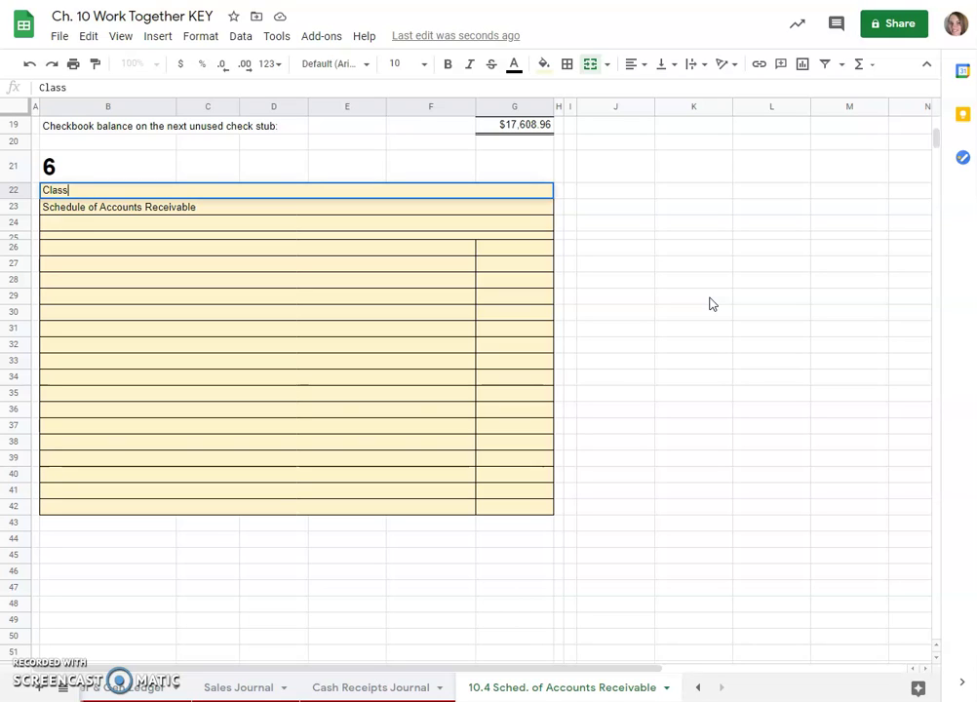
text(ic Appliances)
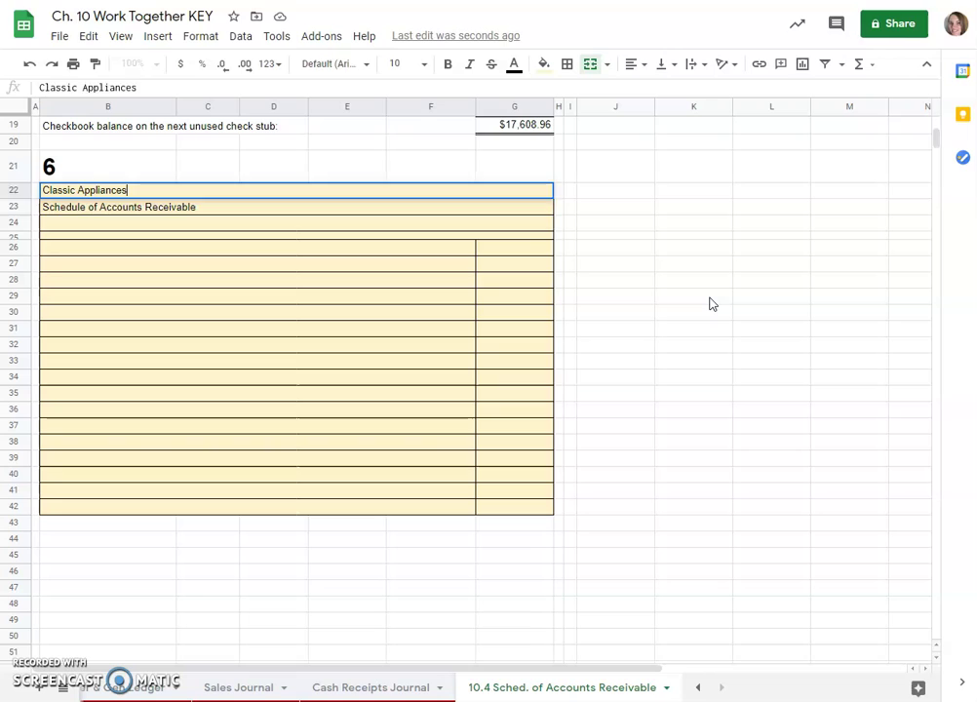
key(Return)
key(Return)
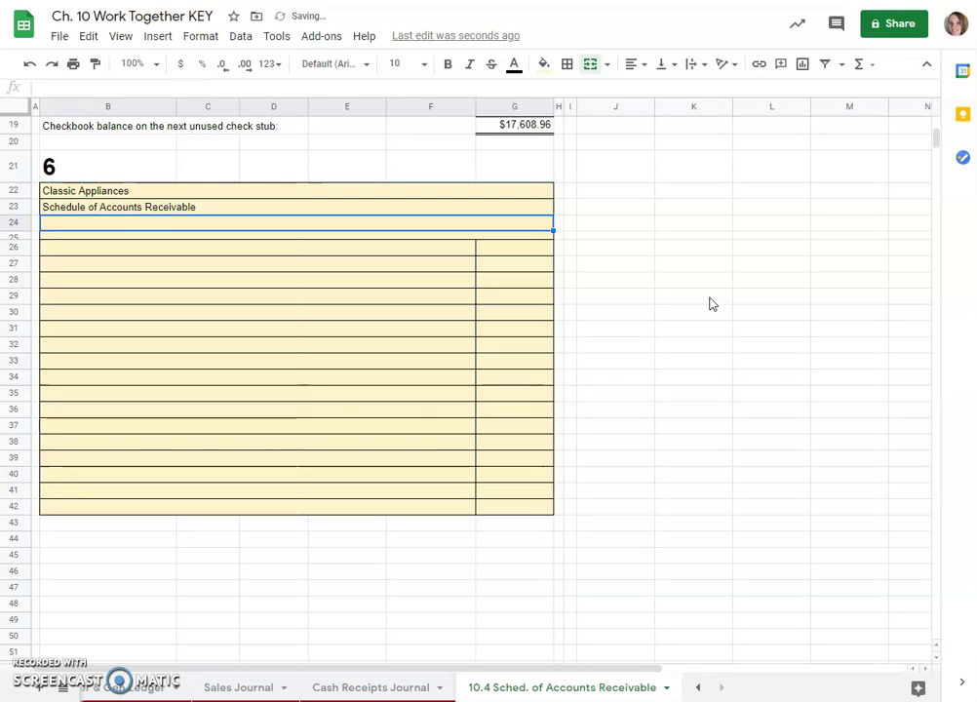
text(Septem)
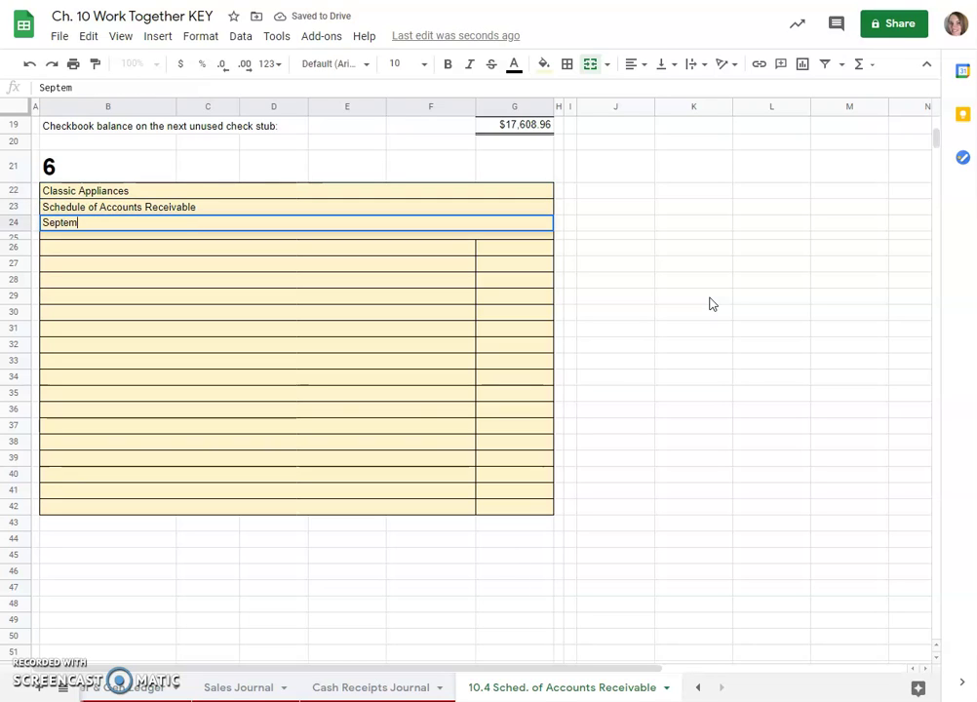
text(ber 30, 2020)
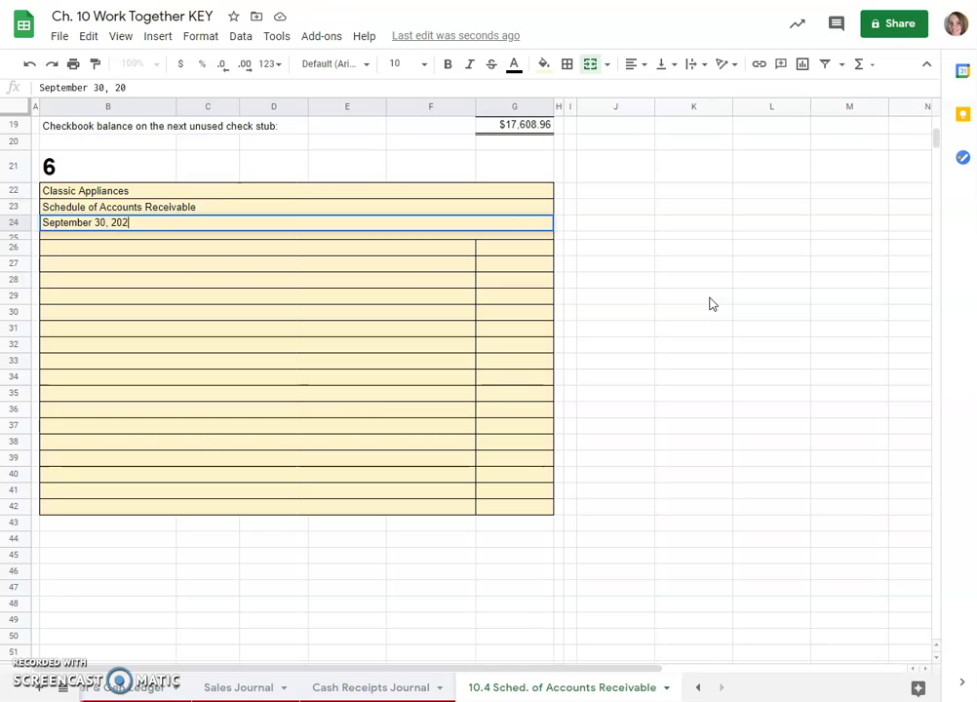
key(Return)
key(Return)
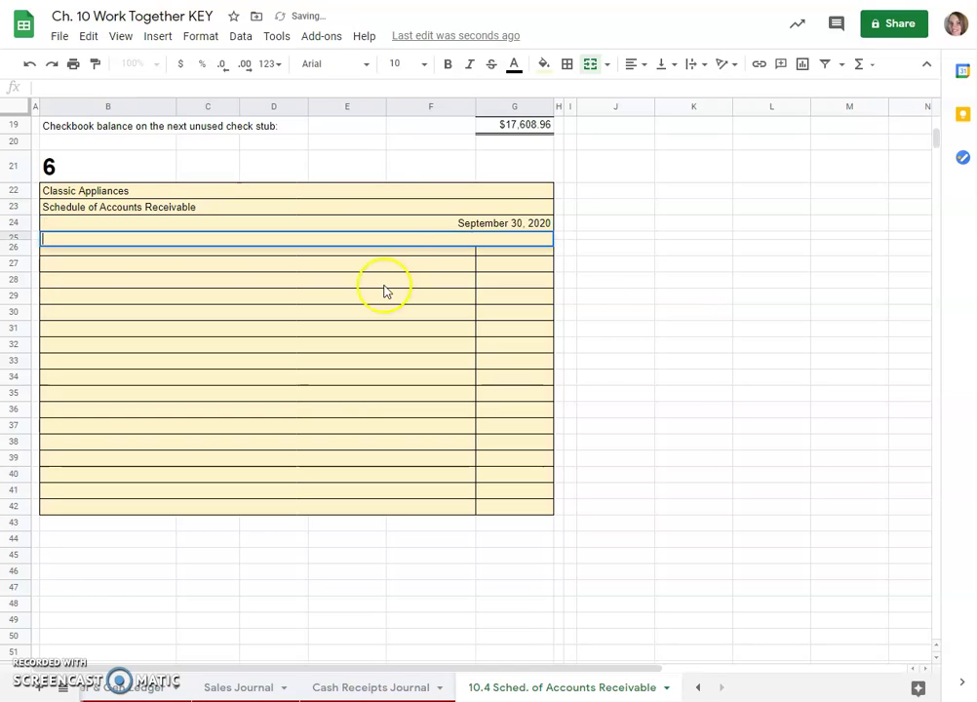
click(377, 284)
click(257, 251)
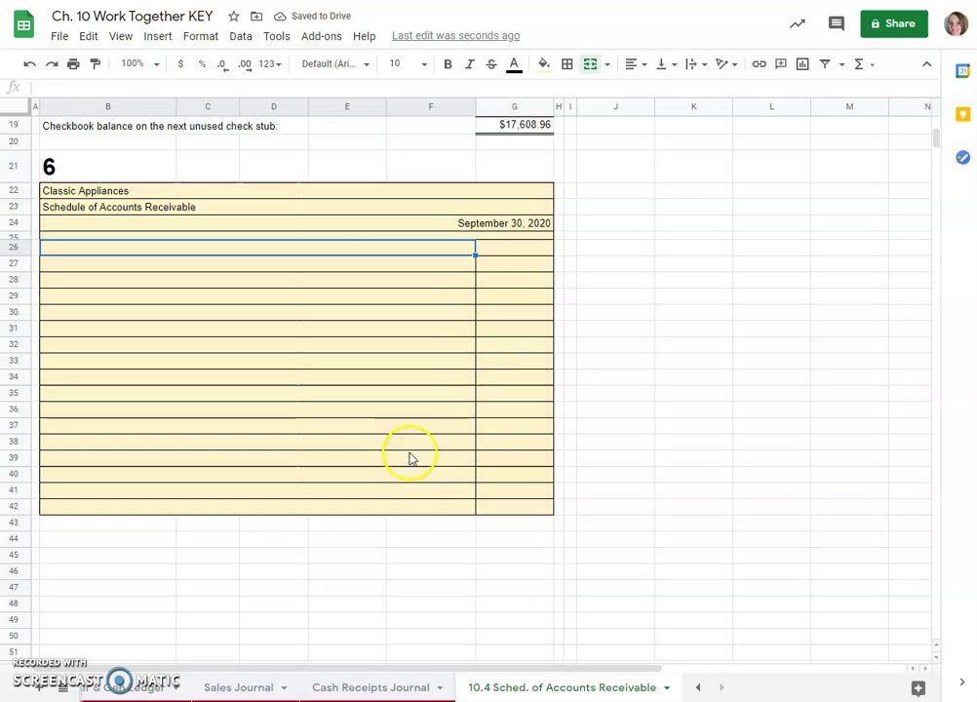
click(122, 694)
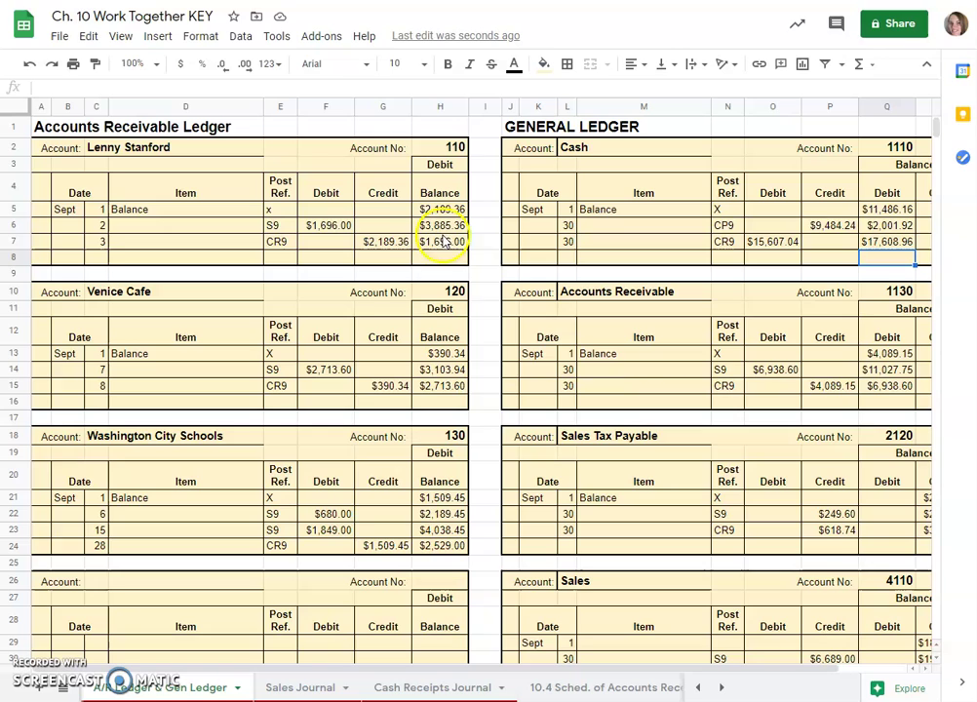
- Total the three customer balances with =sum(G26:G28), giving $6,938.60
click(605, 688)
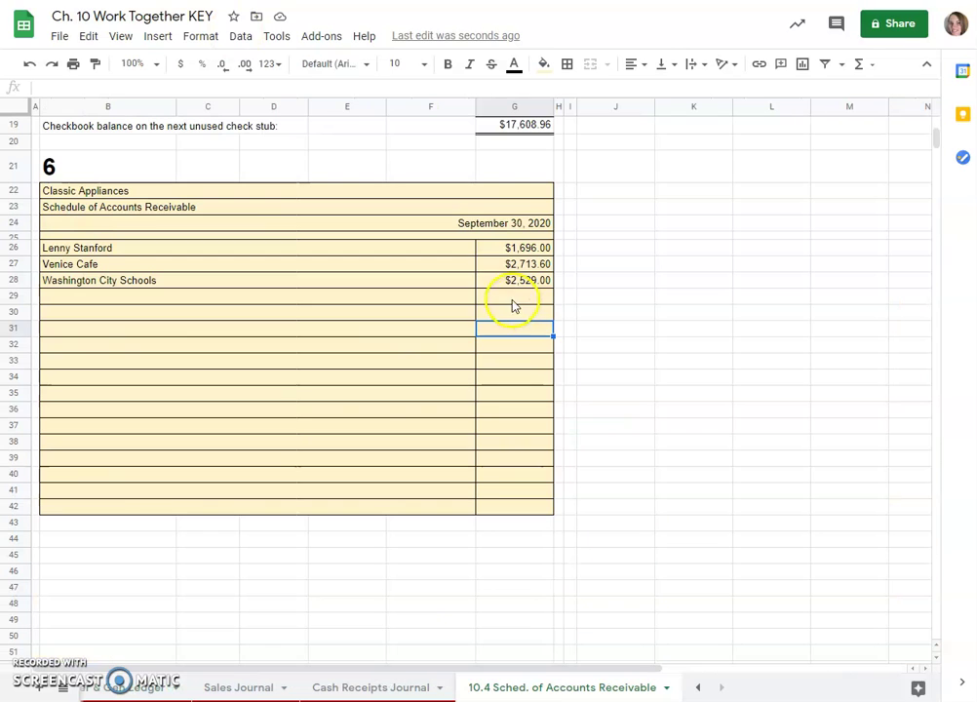
click(512, 296)
text(=sum)
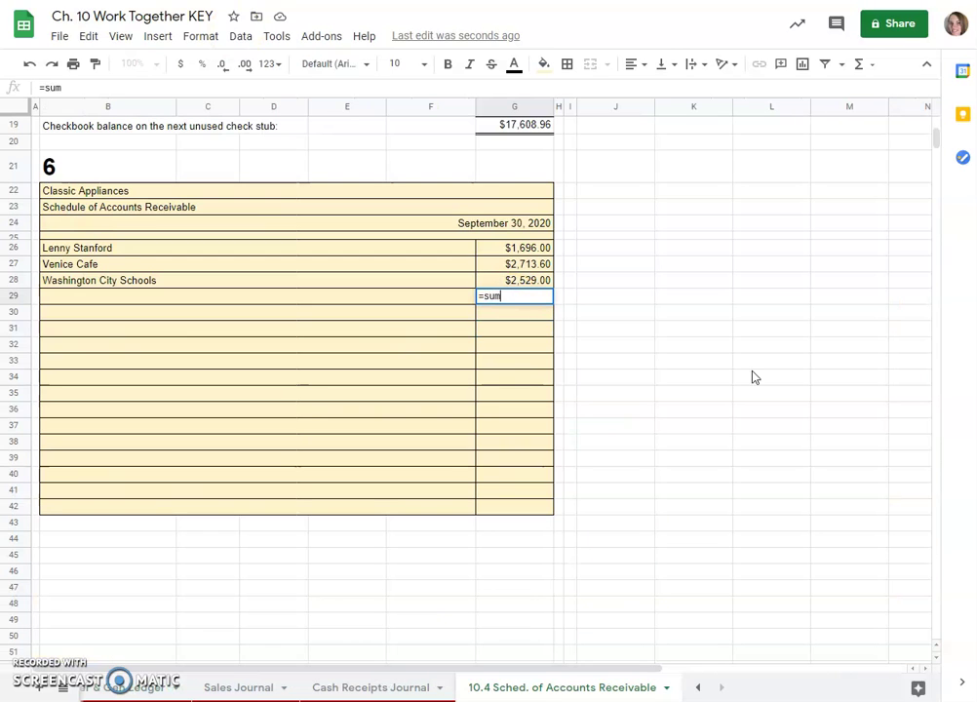
text(()
drag(527, 248, 530, 276)
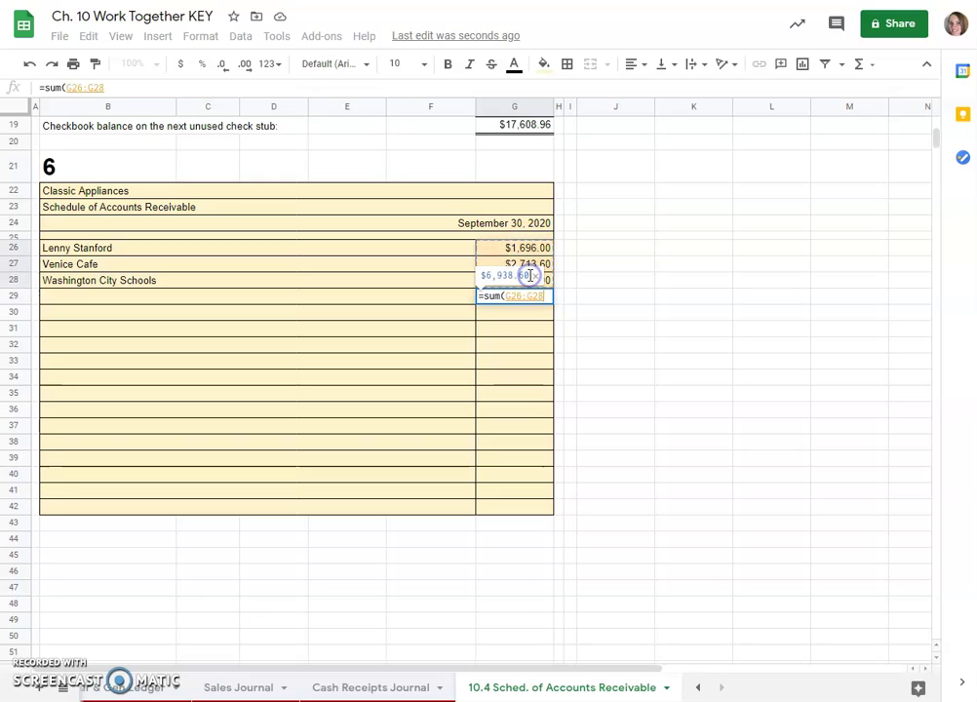
key(Return)
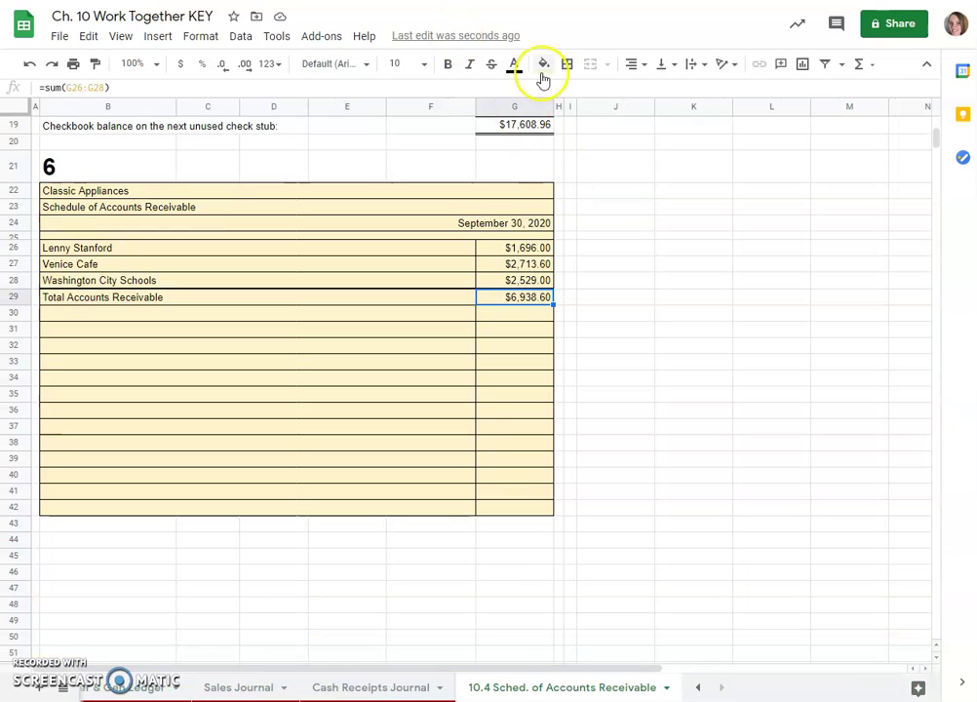
- Add a double-line bottom border under the total row
click(567, 64)
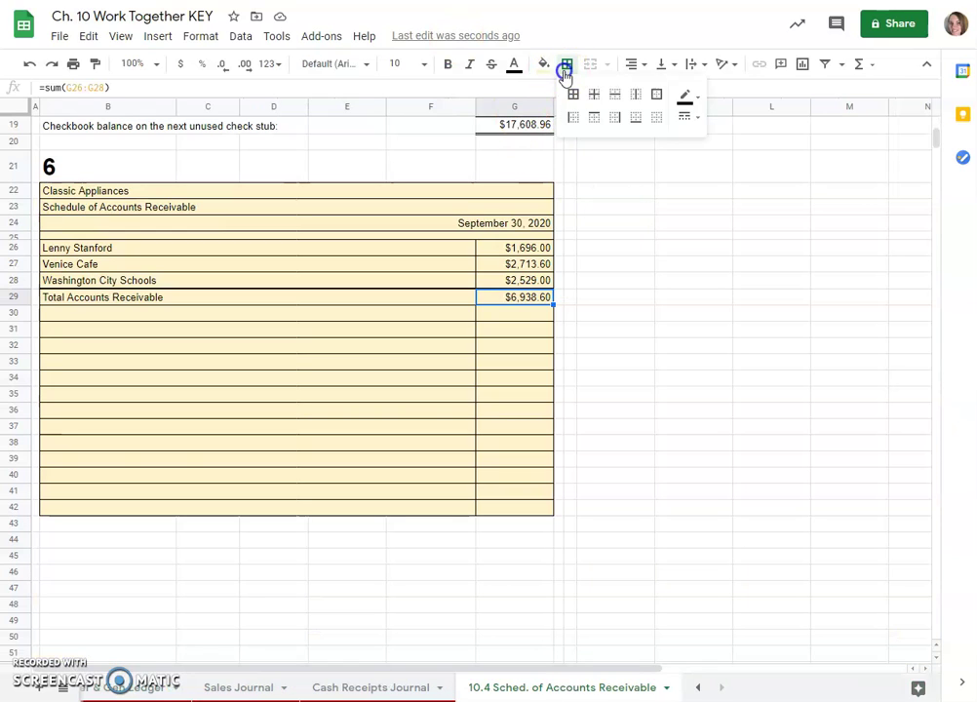
click(687, 119)
click(730, 233)
click(635, 117)
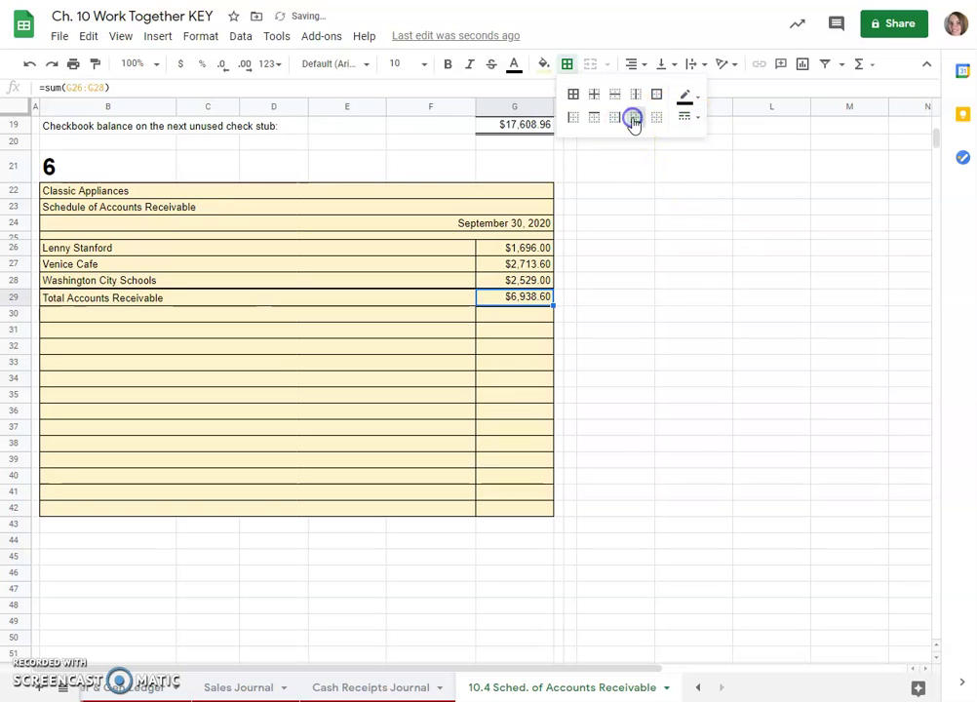